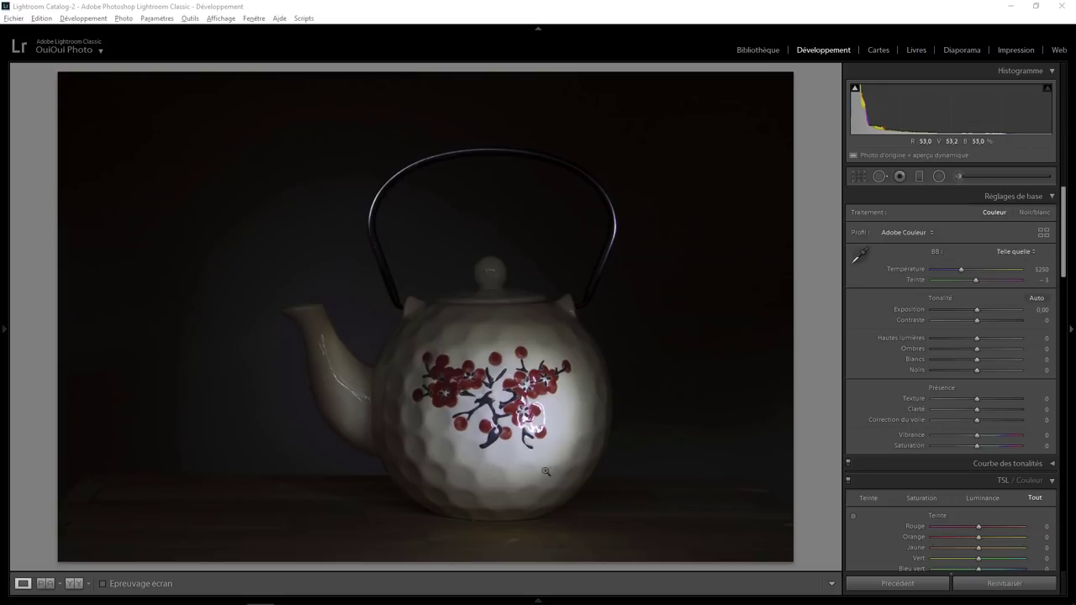
# Raise Exposure to about +1.12 and drop Highlights to -30 in the Basic panel
pyautogui.click(851, 177)
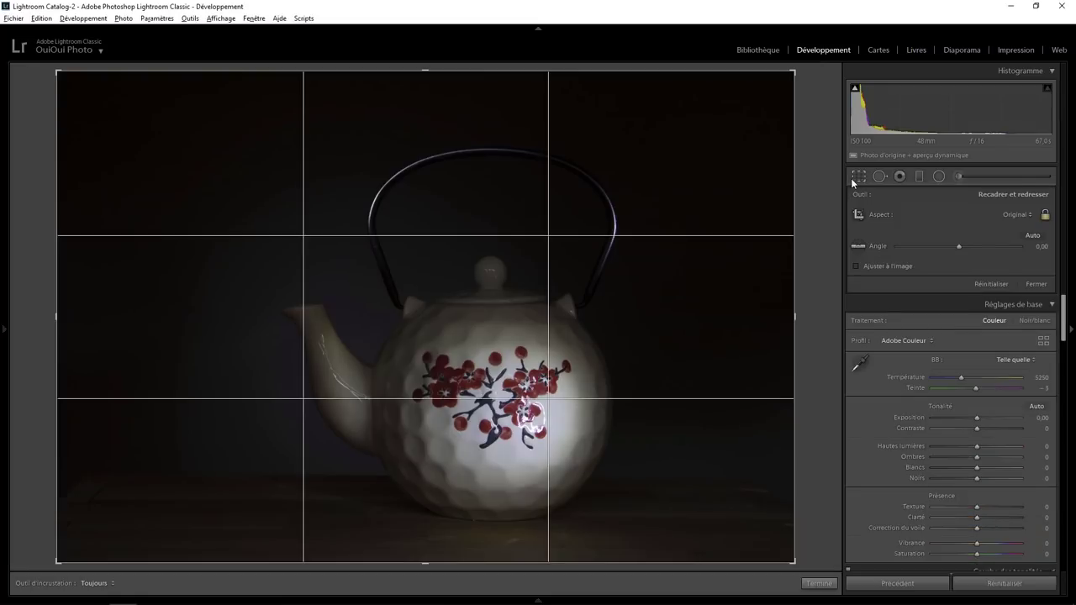
pyautogui.click(850, 178)
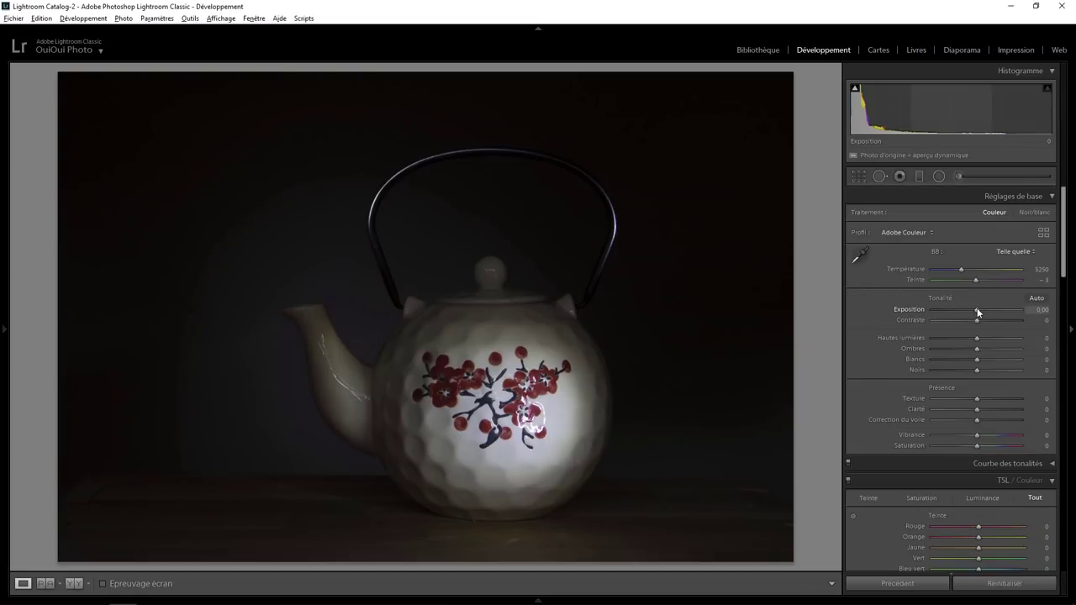
pyautogui.moveTo(976, 309); pyautogui.dragTo(985, 306)
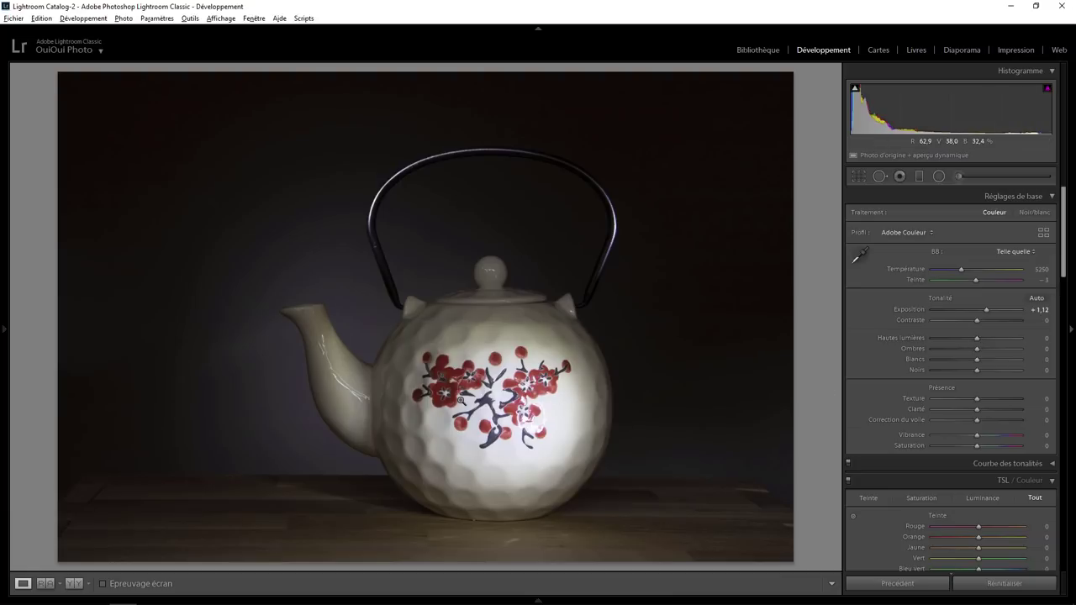
pyautogui.moveTo(979, 339)
pyautogui.mouseDown()
pyautogui.moveTo(956, 339)
pyautogui.moveTo(967, 337)
pyautogui.mouseUp()
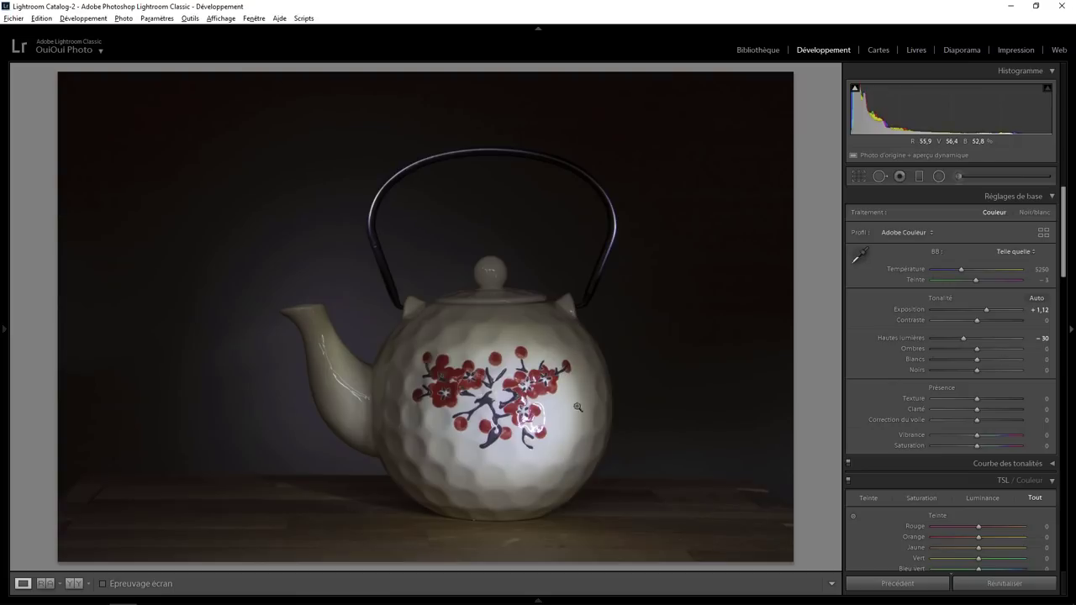
# Place an inverted radial filter over the teapot's hotspot with Exposure 0 and Contrast -28
pyautogui.click(938, 177)
pyautogui.moveTo(557, 363)
pyautogui.mouseDown()
pyautogui.moveTo(577, 435)
pyautogui.moveTo(594, 443)
pyautogui.mouseUp()
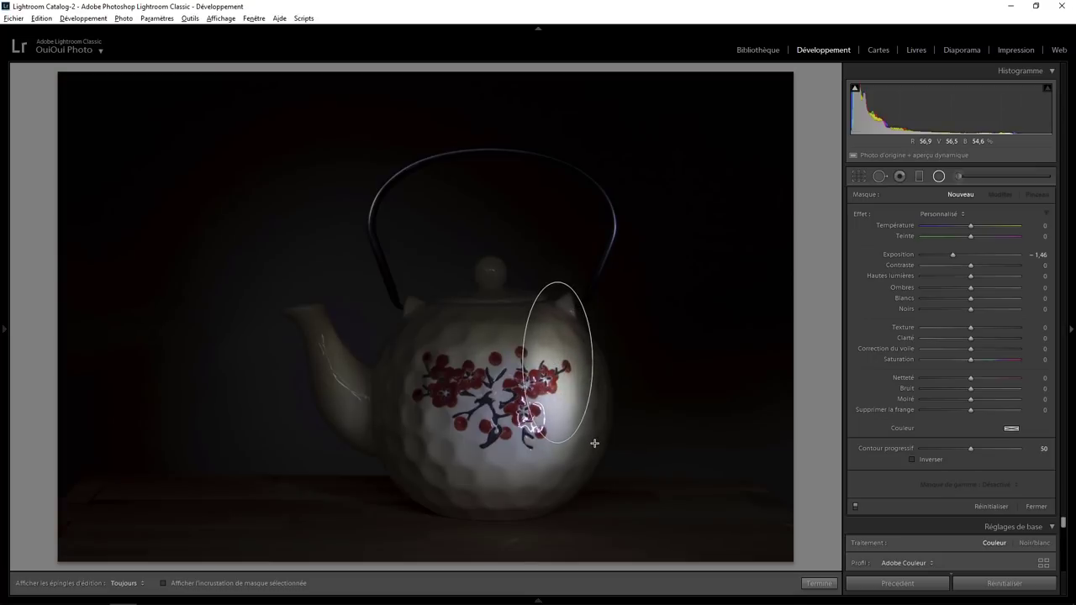
pyautogui.click(925, 462)
pyautogui.moveTo(557, 361); pyautogui.dragTo(567, 408)
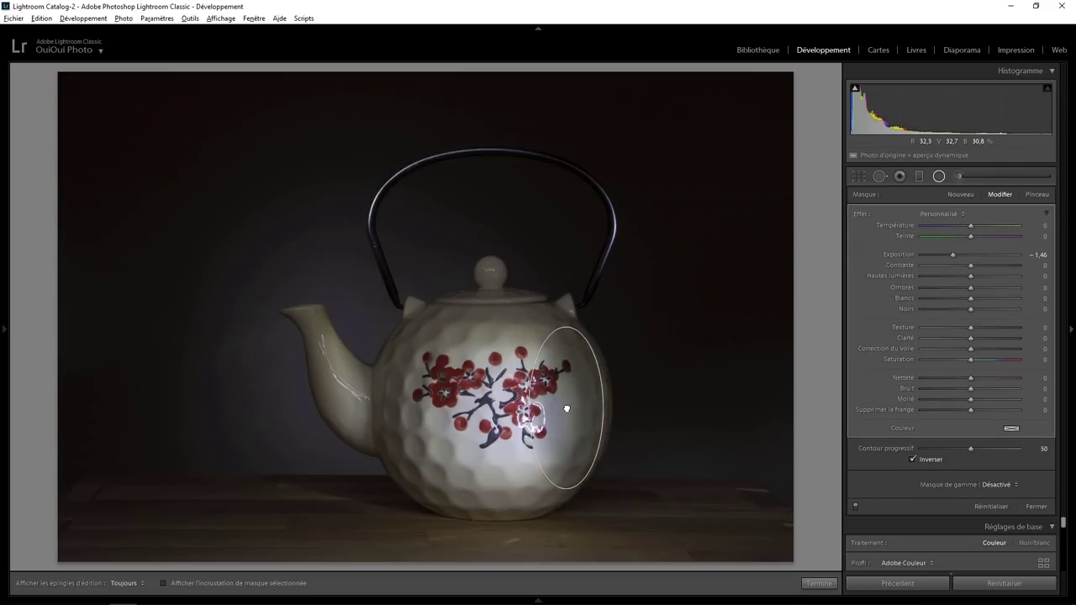
pyautogui.doubleClick(859, 216)
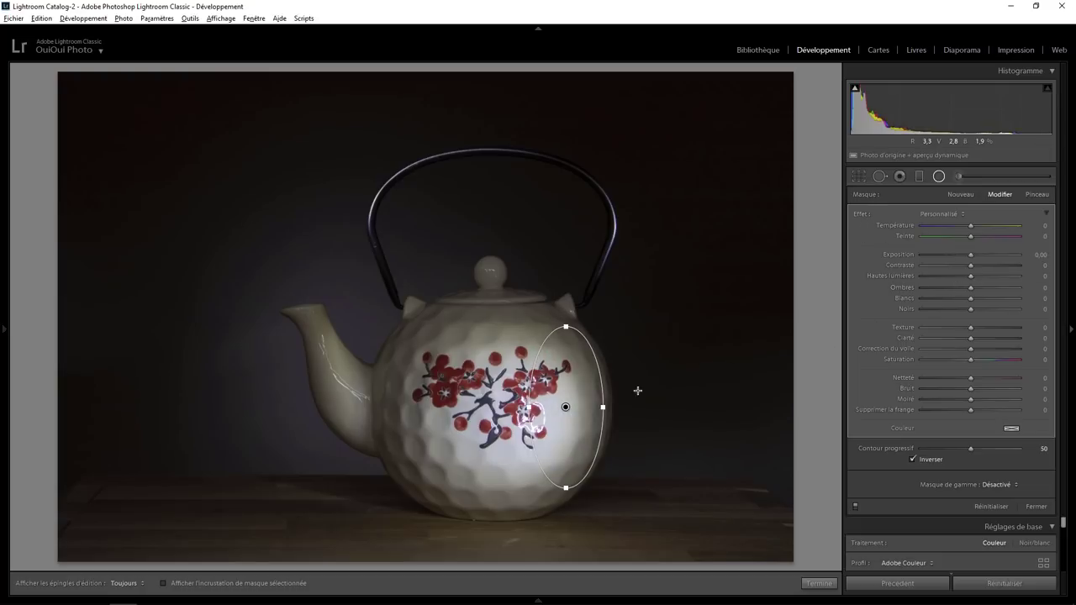
pyautogui.moveTo(566, 407); pyautogui.dragTo(569, 405)
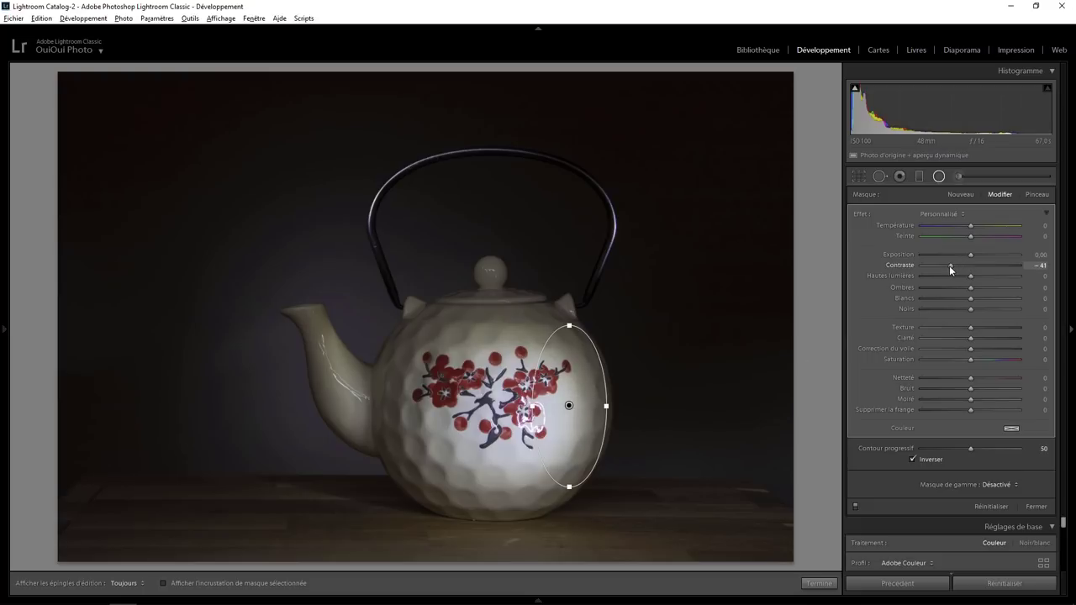
pyautogui.moveTo(949, 266)
pyautogui.mouseDown()
pyautogui.moveTo(986, 266)
pyautogui.moveTo(955, 266)
pyautogui.mouseUp()
# Level the photo to -0.57° along the table edge and pull the top-right crop corner in
pyautogui.click(819, 583)
pyautogui.click(858, 177)
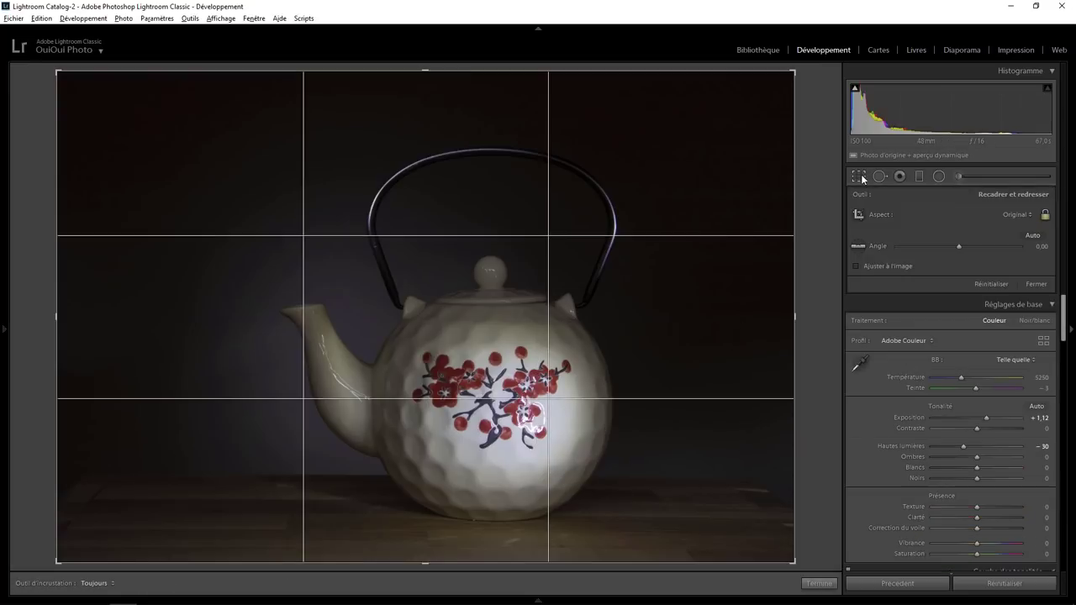
pyautogui.click(860, 248)
pyautogui.moveTo(137, 473); pyautogui.dragTo(817, 479)
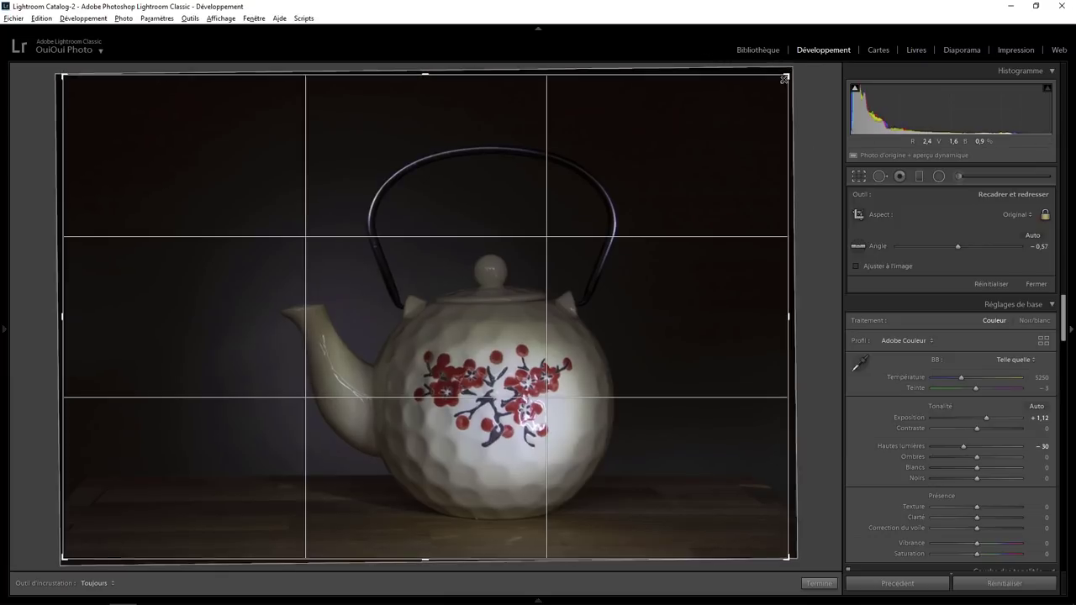
pyautogui.moveTo(785, 75); pyautogui.dragTo(773, 87)
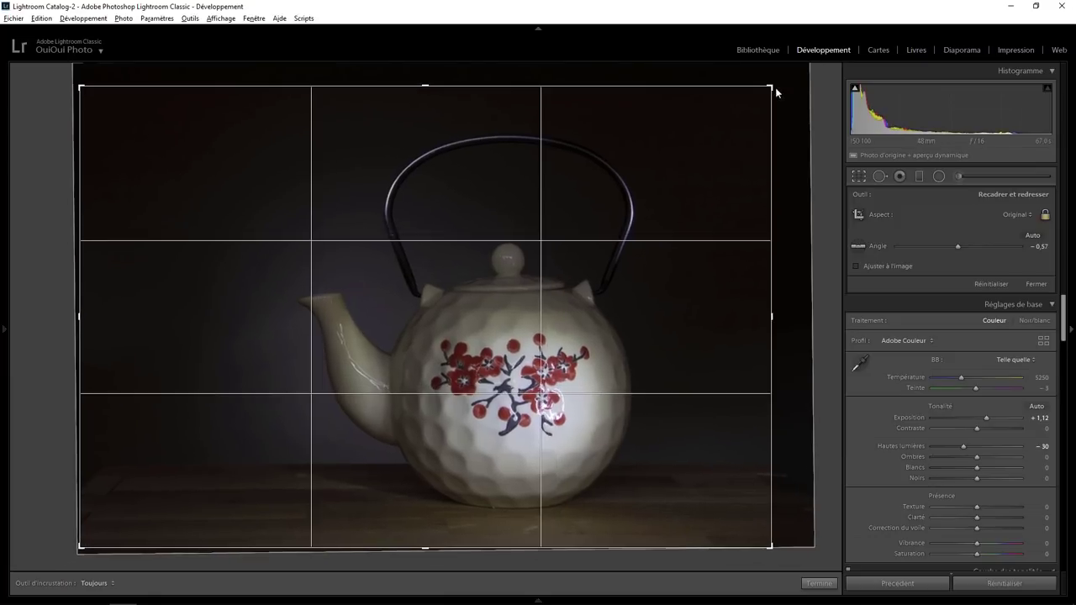
pyautogui.click(818, 582)
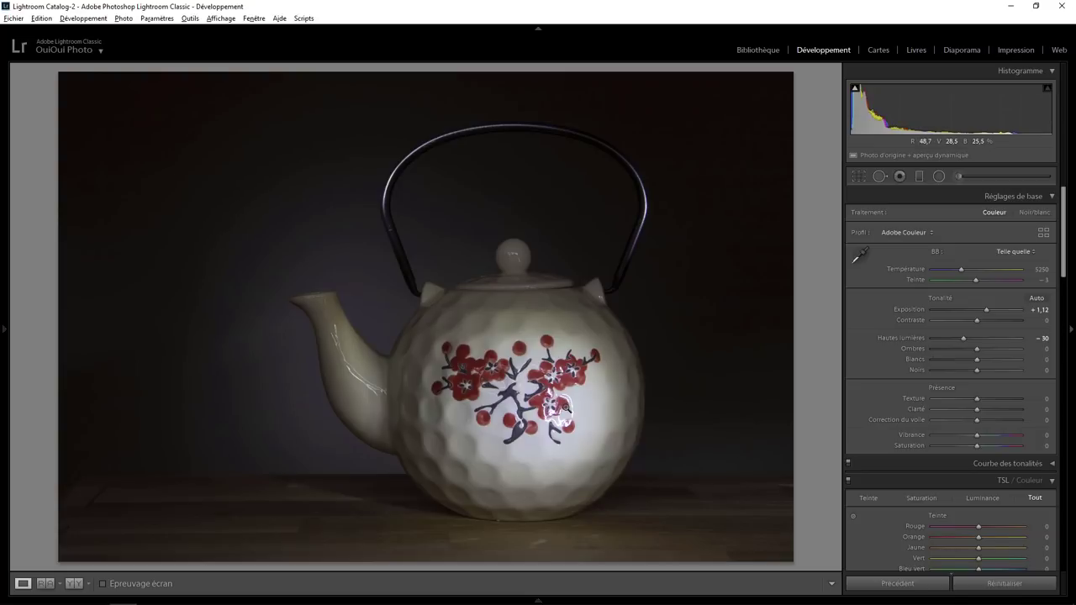
# Zoom in and heal a glare mark on the teapot handle with Spot Removal
pyautogui.click(393, 229)
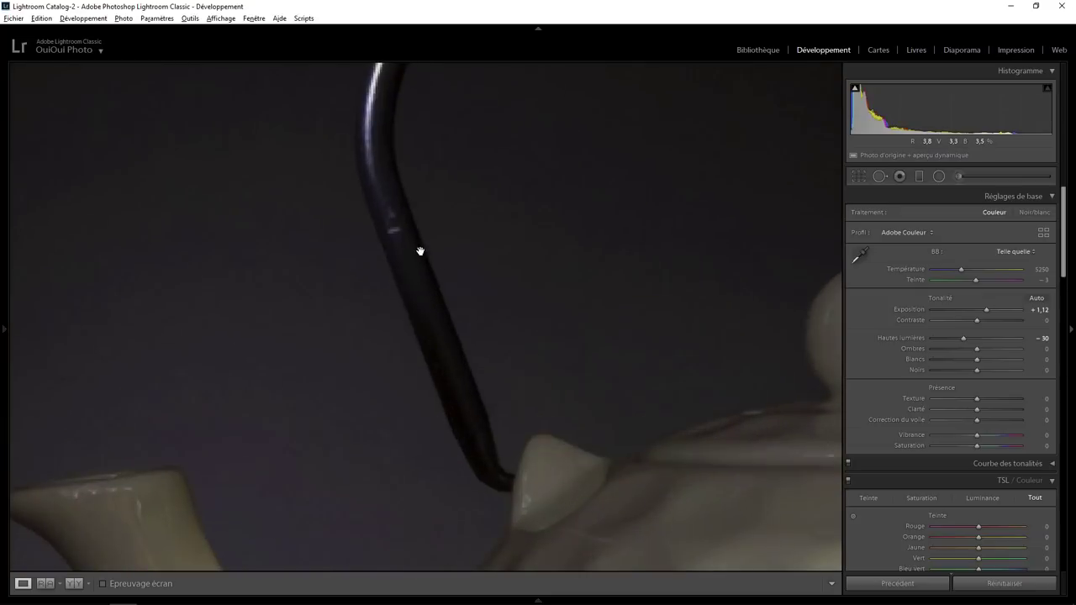
pyautogui.click(879, 176)
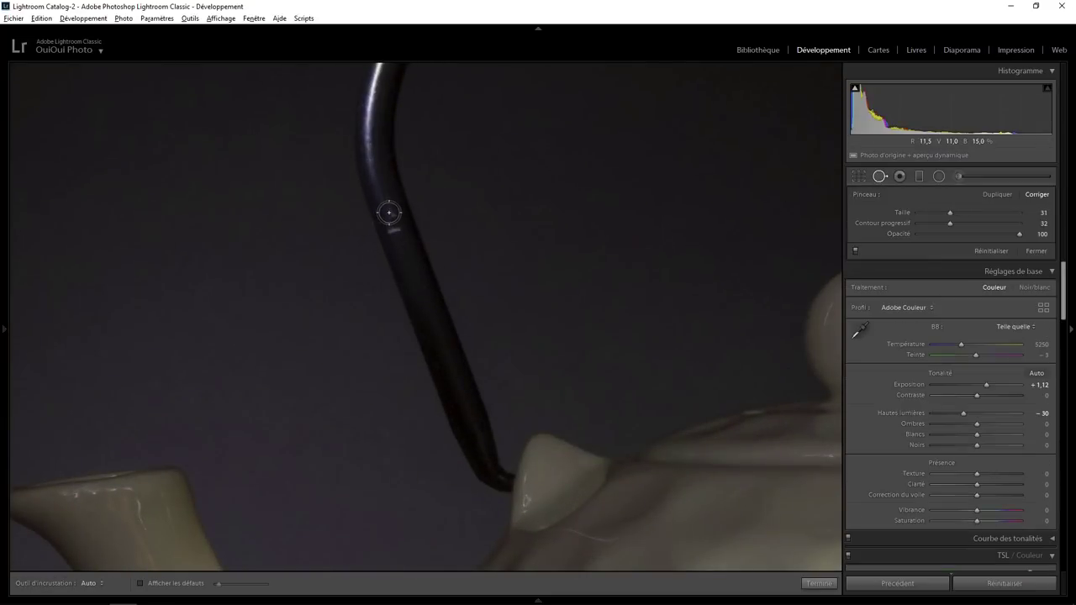
pyautogui.moveTo(387, 214); pyautogui.dragTo(397, 236)
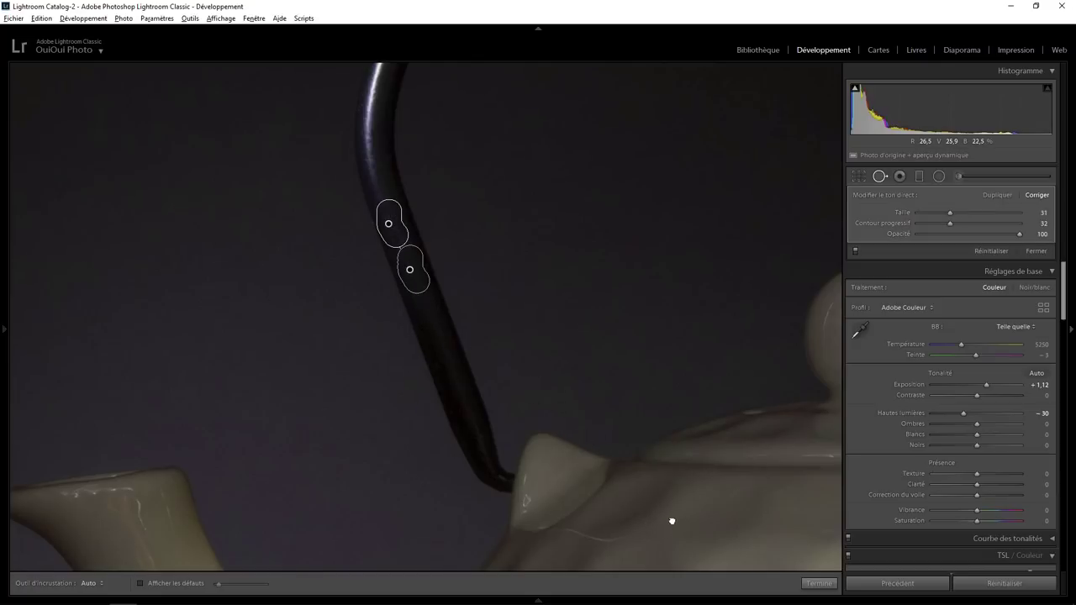
# Heal the bright reflection on the lid knob, sourcing from the knob itself
pyautogui.moveTo(673, 521); pyautogui.dragTo(288, 493)
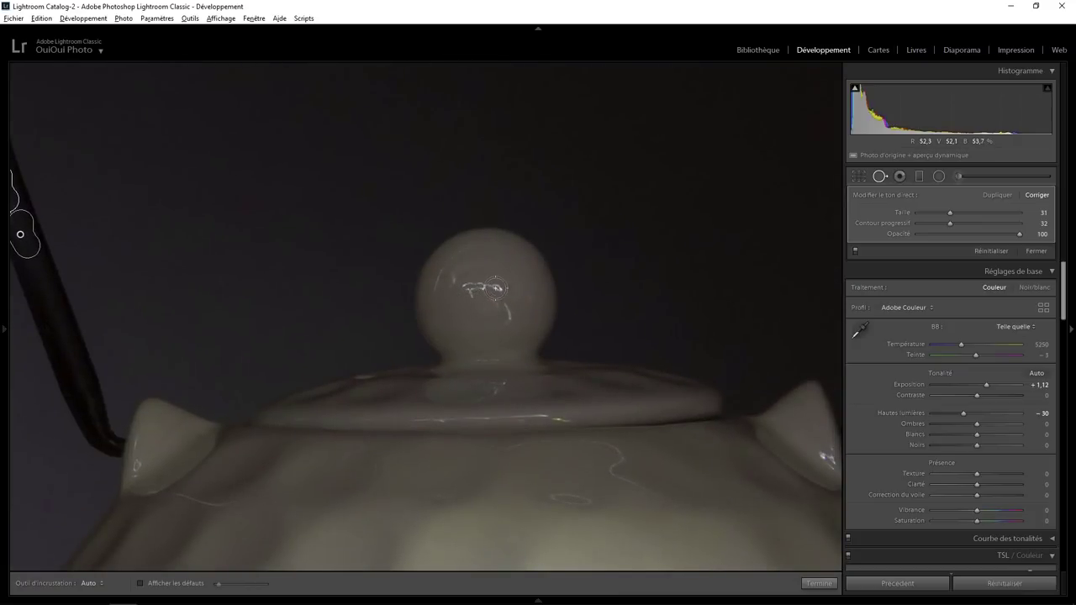
pyautogui.click(468, 290)
pyautogui.moveTo(468, 289); pyautogui.dragTo(501, 285)
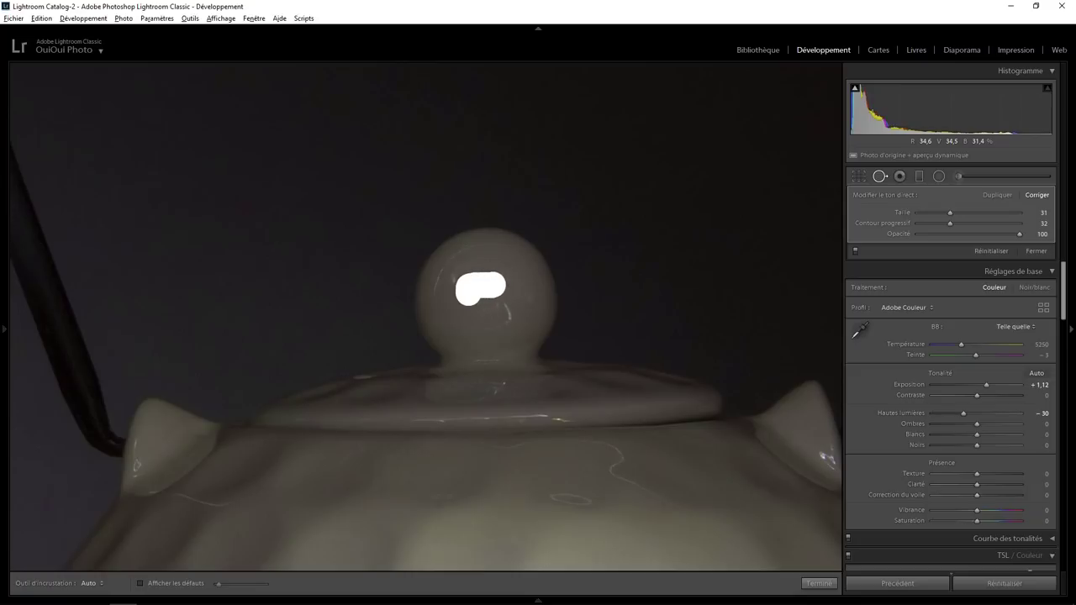
pyautogui.moveTo(422, 457); pyautogui.dragTo(474, 342)
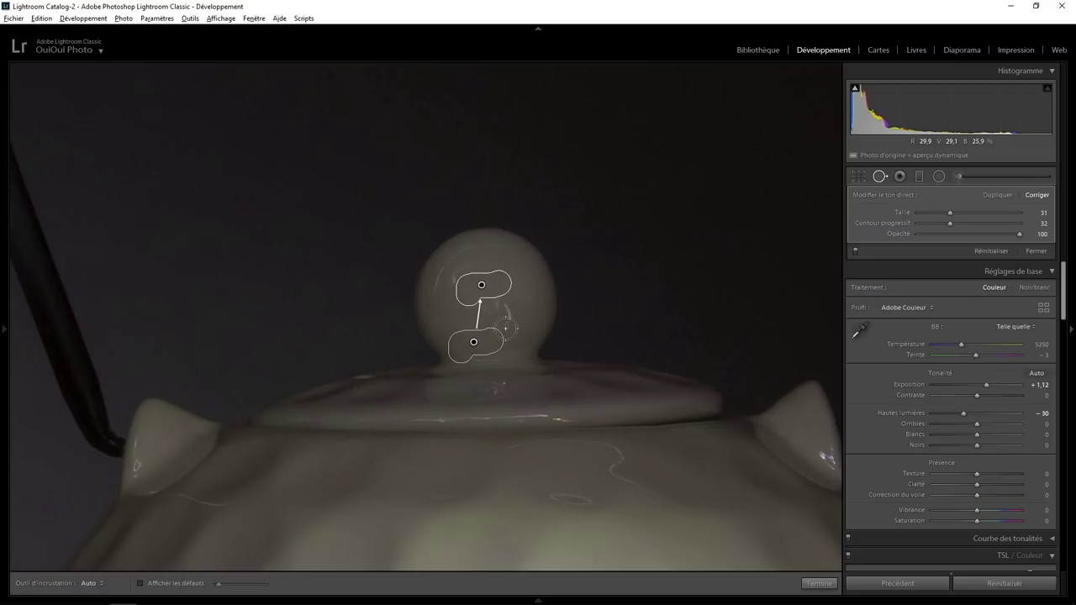
# Add another healing spot on the teapot body
pyautogui.moveTo(722, 496); pyautogui.dragTo(440, 443)
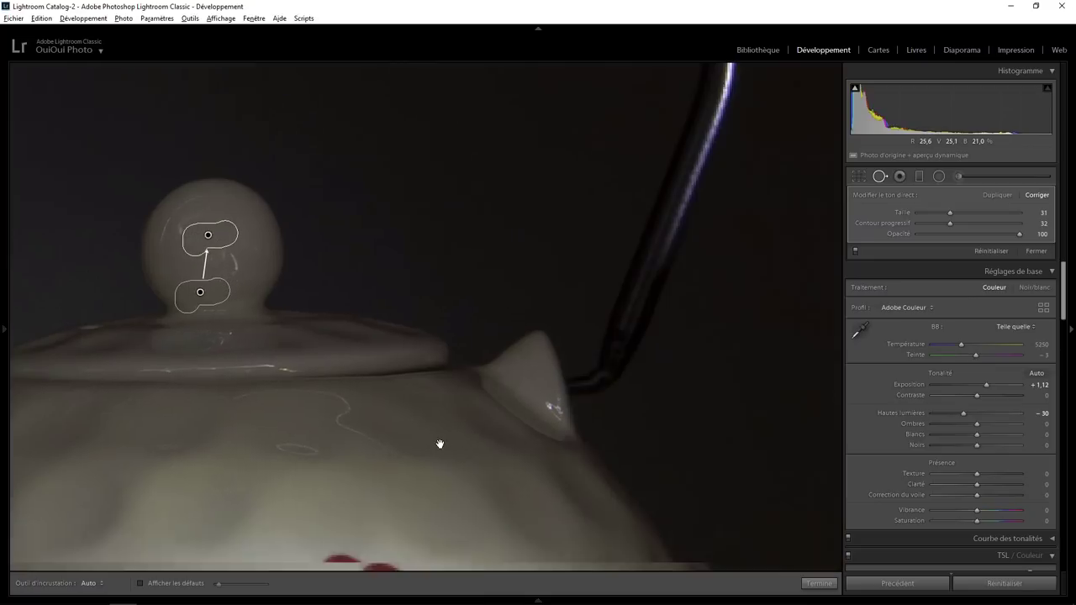
pyautogui.scroll(-2, 528, 400)
pyautogui.click(527, 400)
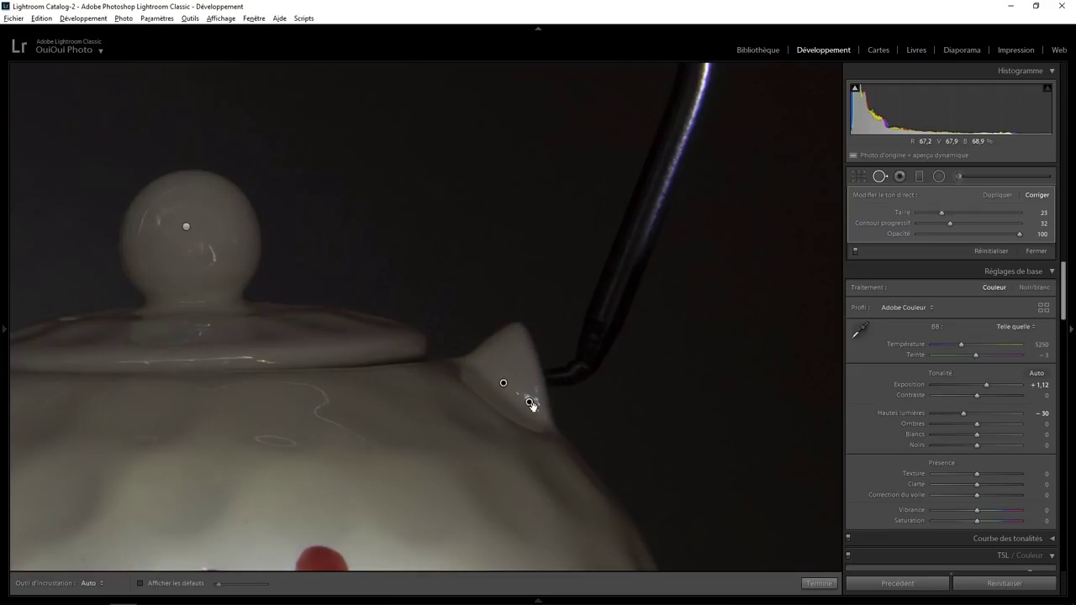
pyautogui.moveTo(211, 509); pyautogui.dragTo(670, 403)
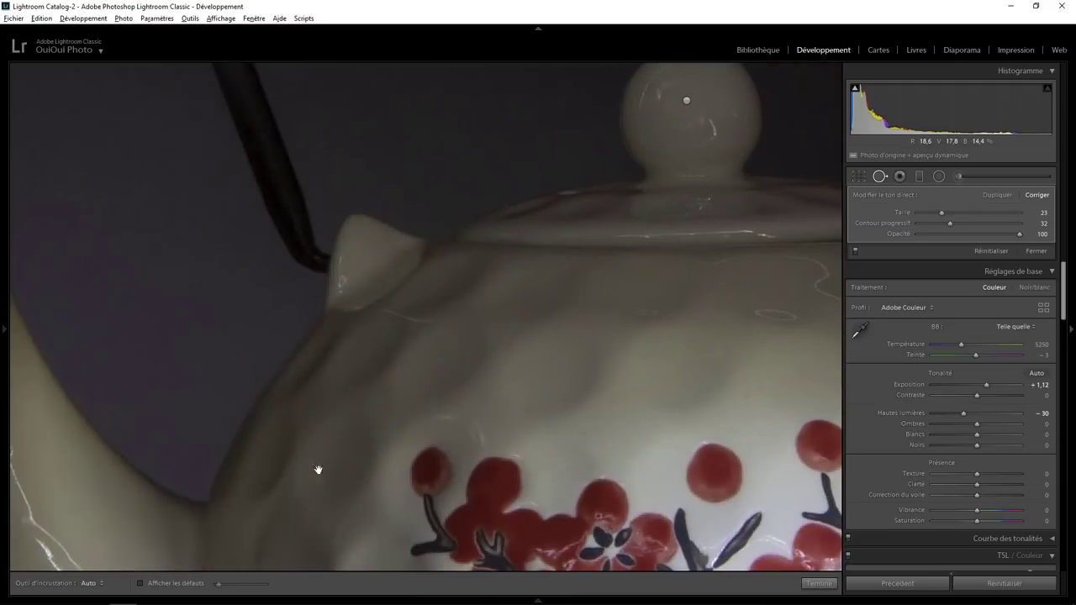
# Heal the glare streak along the spout in three strokes, moving sources onto clean glaze
pyautogui.hotkey('ctrl', '=')
pyautogui.moveTo(504, 341); pyautogui.dragTo(423, 257)
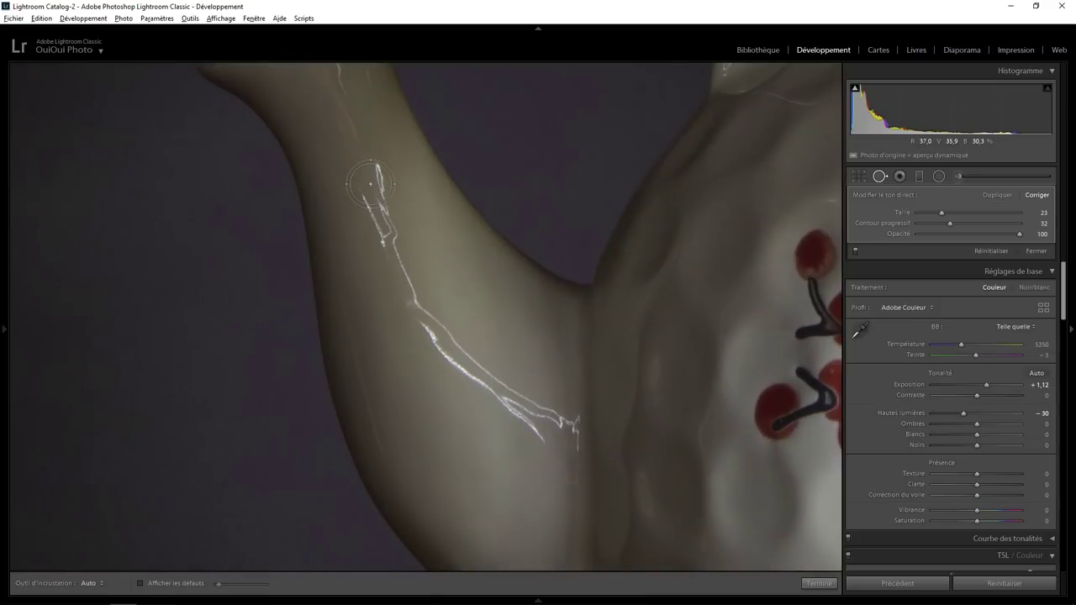
pyautogui.moveTo(369, 183); pyautogui.dragTo(420, 301)
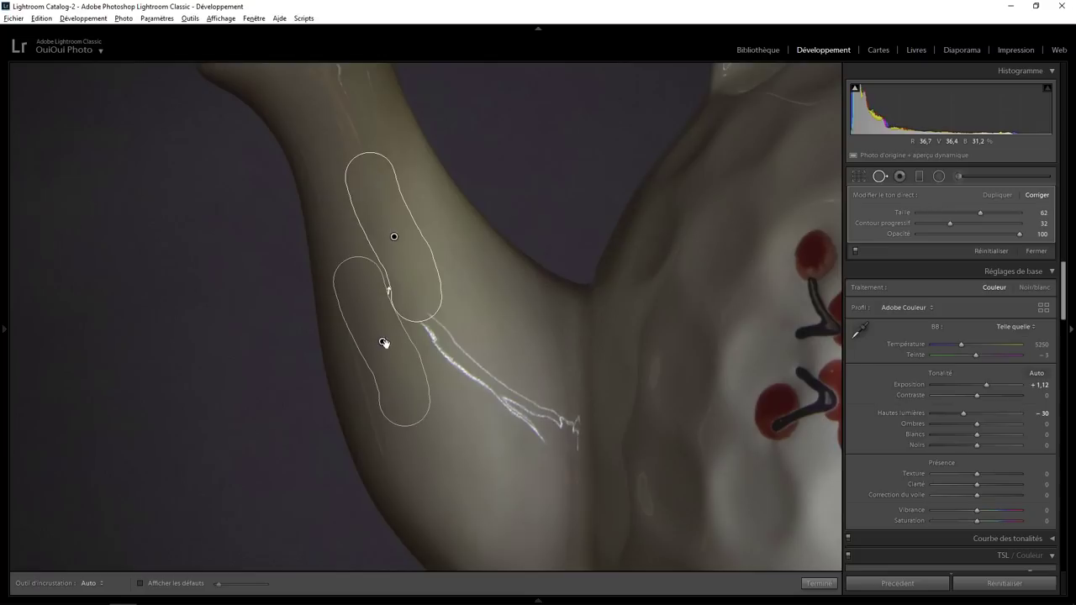
pyautogui.moveTo(437, 421); pyautogui.dragTo(450, 462)
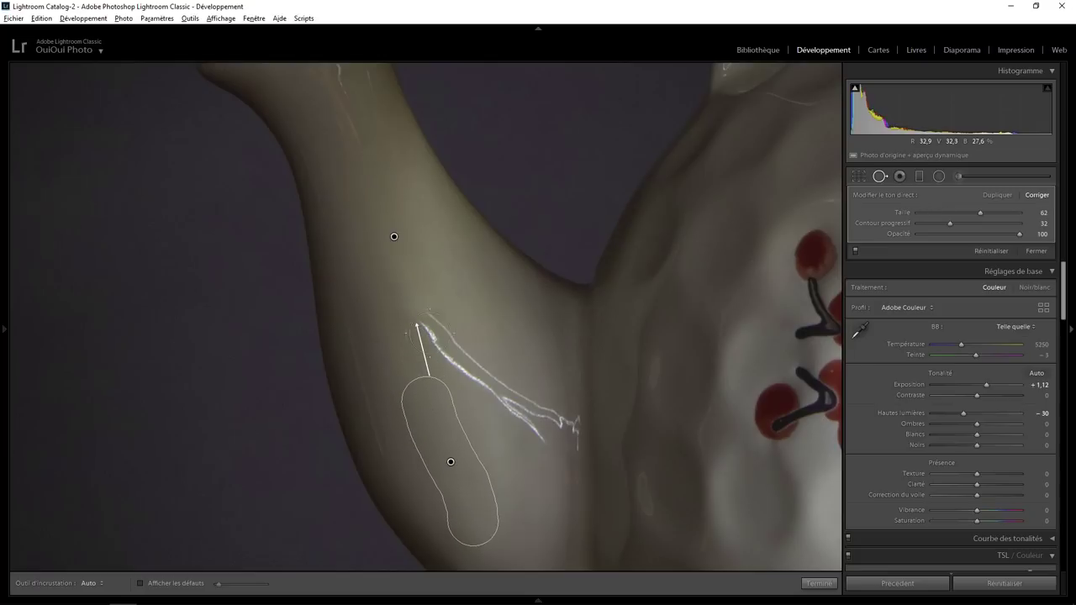
pyautogui.moveTo(425, 328)
pyautogui.mouseDown()
pyautogui.moveTo(540, 420)
pyautogui.moveTo(529, 428)
pyautogui.mouseUp()
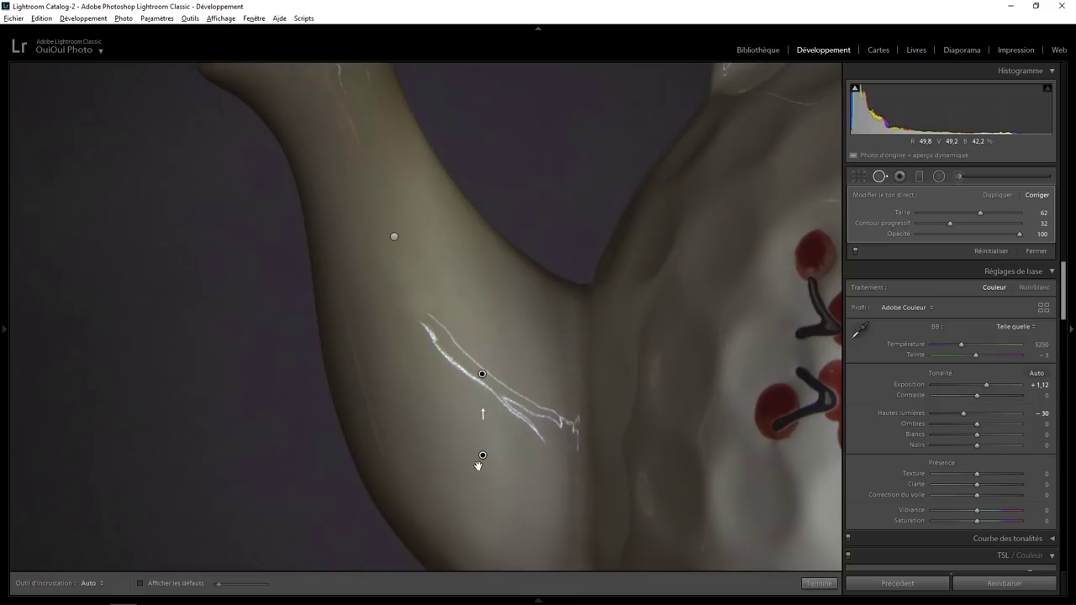
pyautogui.moveTo(475, 466); pyautogui.dragTo(473, 467)
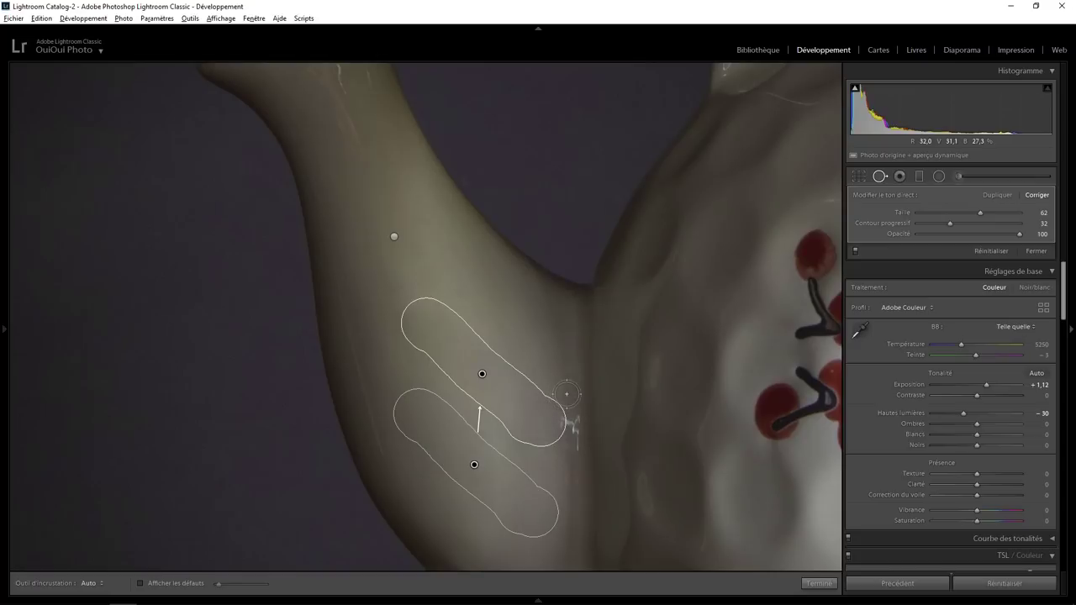
pyautogui.moveTo(568, 392); pyautogui.dragTo(570, 459)
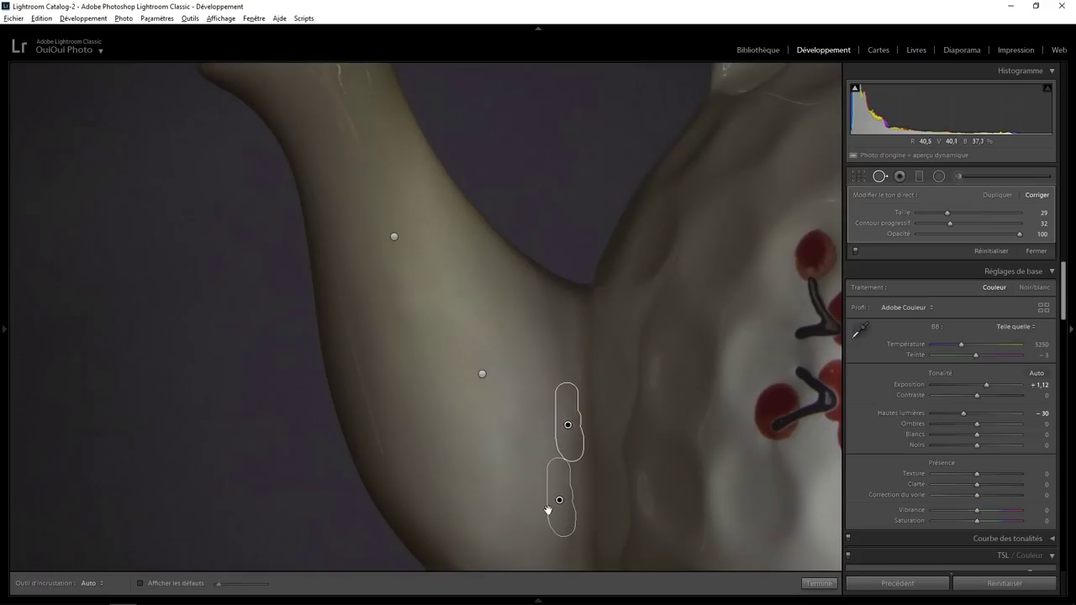
pyautogui.moveTo(725, 412); pyautogui.dragTo(338, 299)
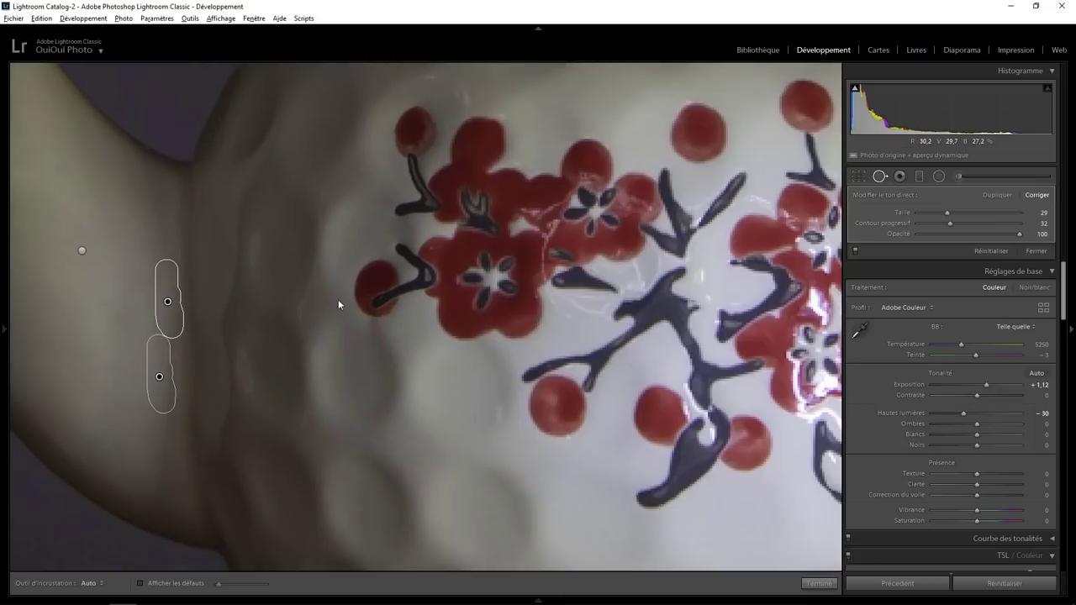
pyautogui.moveTo(701, 355); pyautogui.dragTo(360, 342)
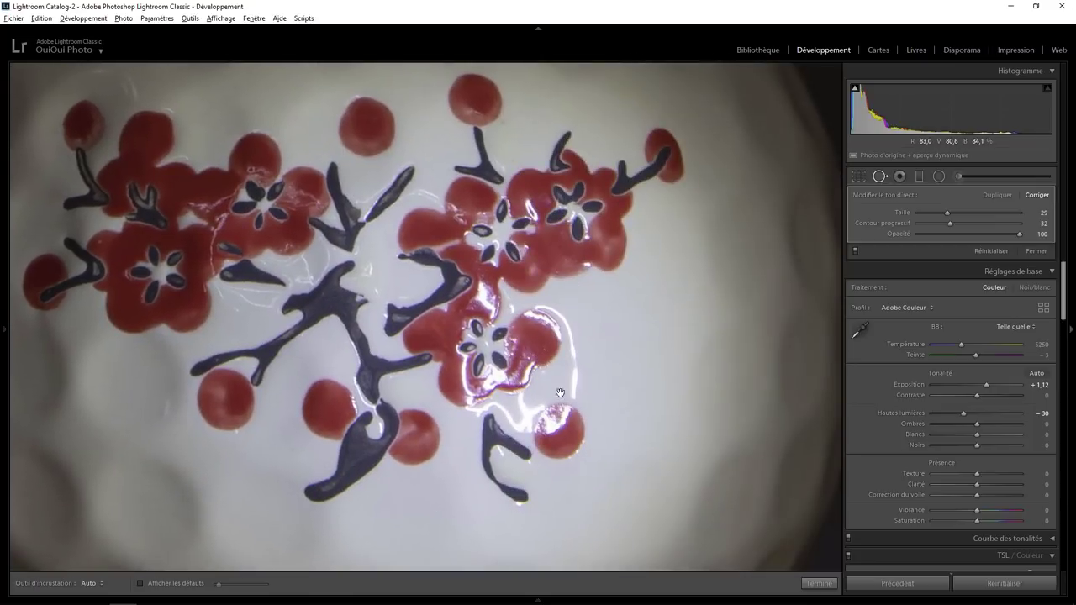
pyautogui.moveTo(642, 392)
pyautogui.mouseDown()
pyautogui.moveTo(524, 363)
pyautogui.moveTo(576, 260)
pyautogui.mouseUp()
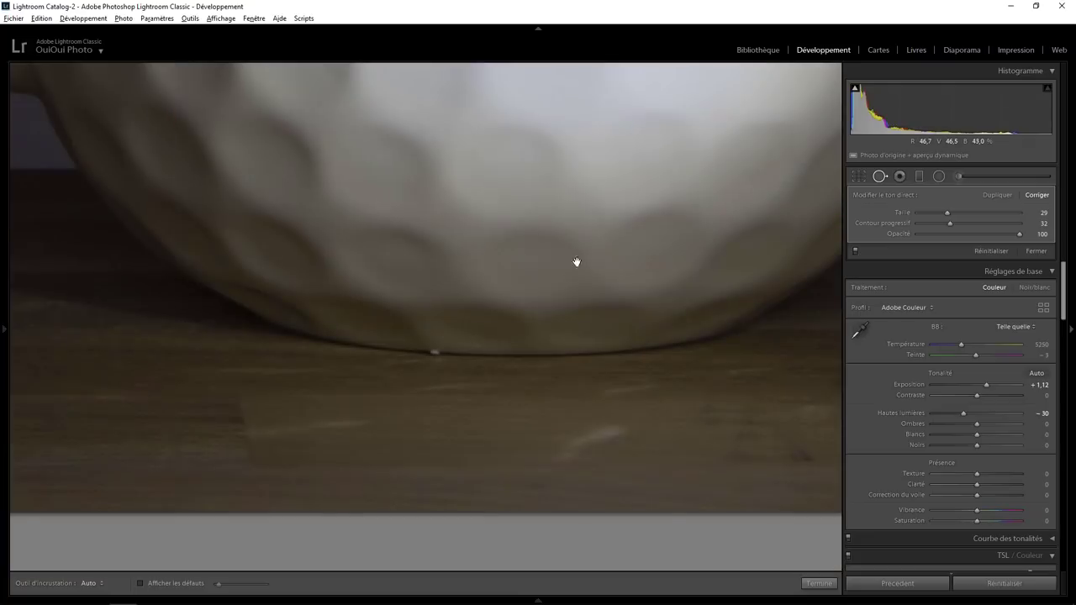
# Heal the spot where the base meets the table and three wood marks from clean wood
pyautogui.click(434, 352)
pyautogui.moveTo(459, 352); pyautogui.dragTo(460, 353)
pyautogui.moveTo(624, 430); pyautogui.dragTo(573, 446)
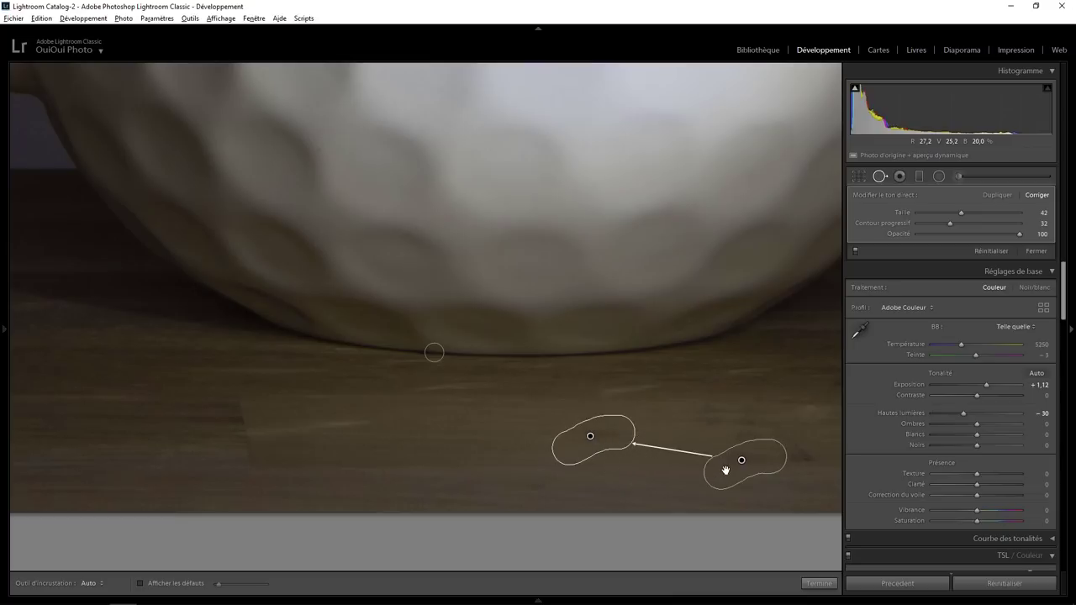
pyautogui.moveTo(725, 470); pyautogui.dragTo(471, 442)
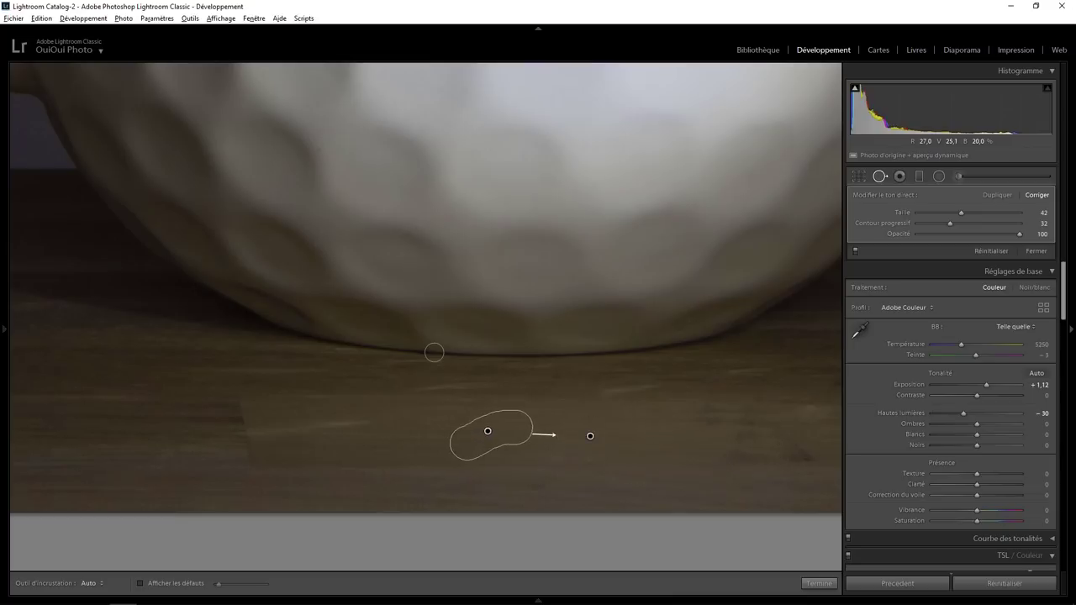
pyautogui.moveTo(267, 432); pyautogui.dragTo(376, 431)
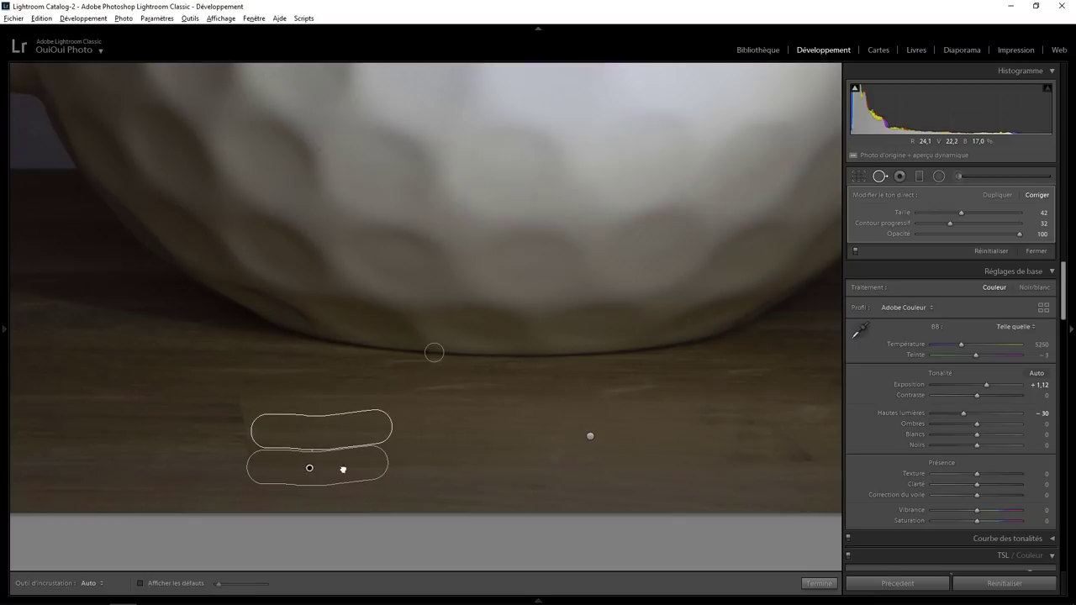
pyautogui.moveTo(343, 469); pyautogui.dragTo(490, 439)
pyautogui.moveTo(655, 427); pyautogui.dragTo(374, 431)
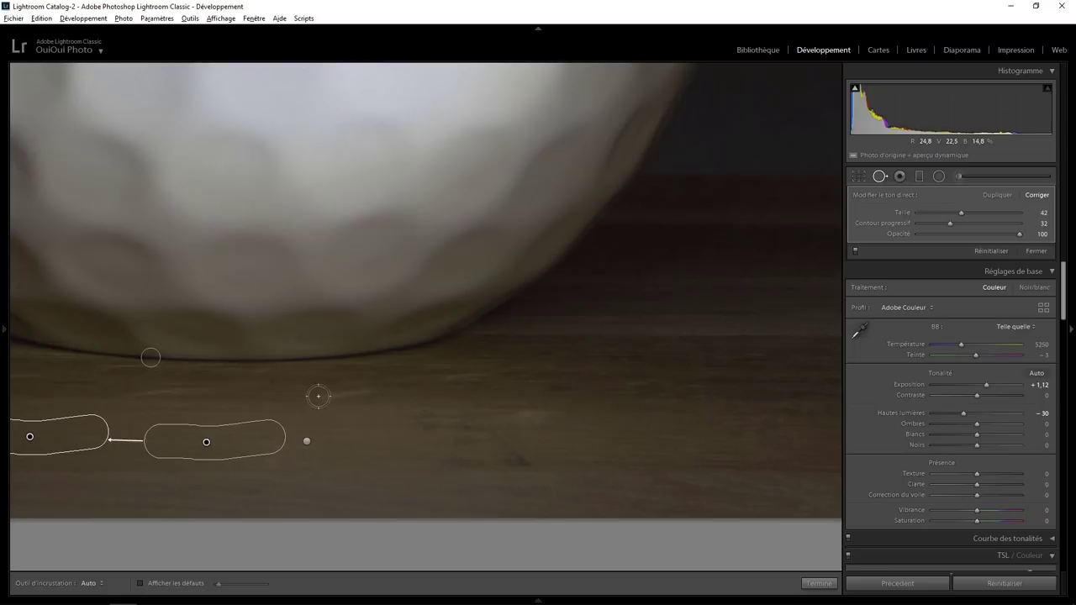
pyautogui.moveTo(319, 393); pyautogui.dragTo(374, 393)
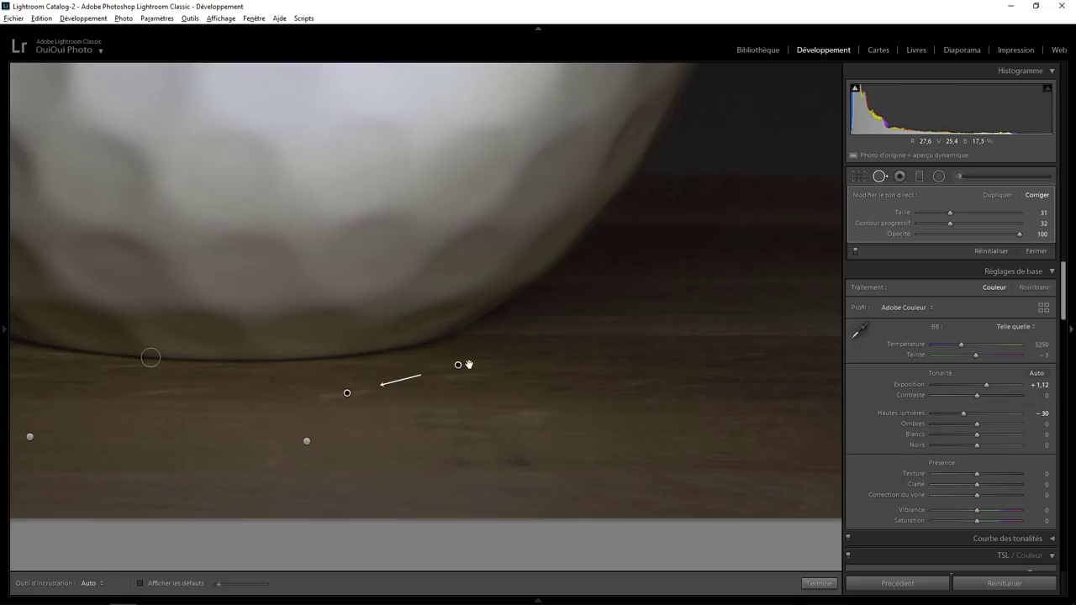
pyautogui.moveTo(458, 365); pyautogui.dragTo(234, 396)
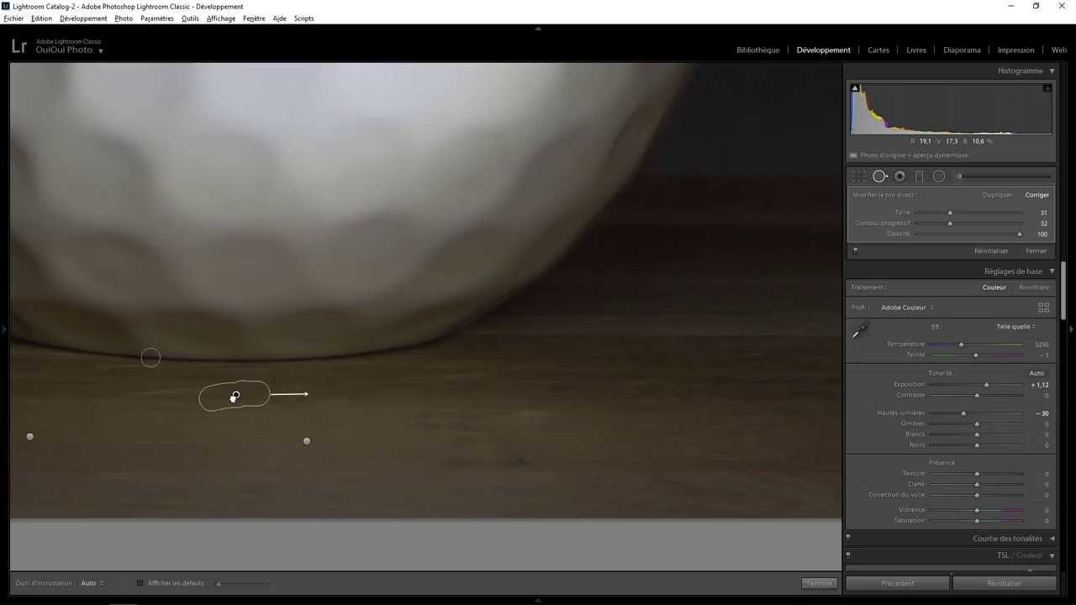
# Heal three more table marks from nearby clean wood and finish Spot Removal
pyautogui.scroll(5, 423, 418)
pyautogui.click(423, 419)
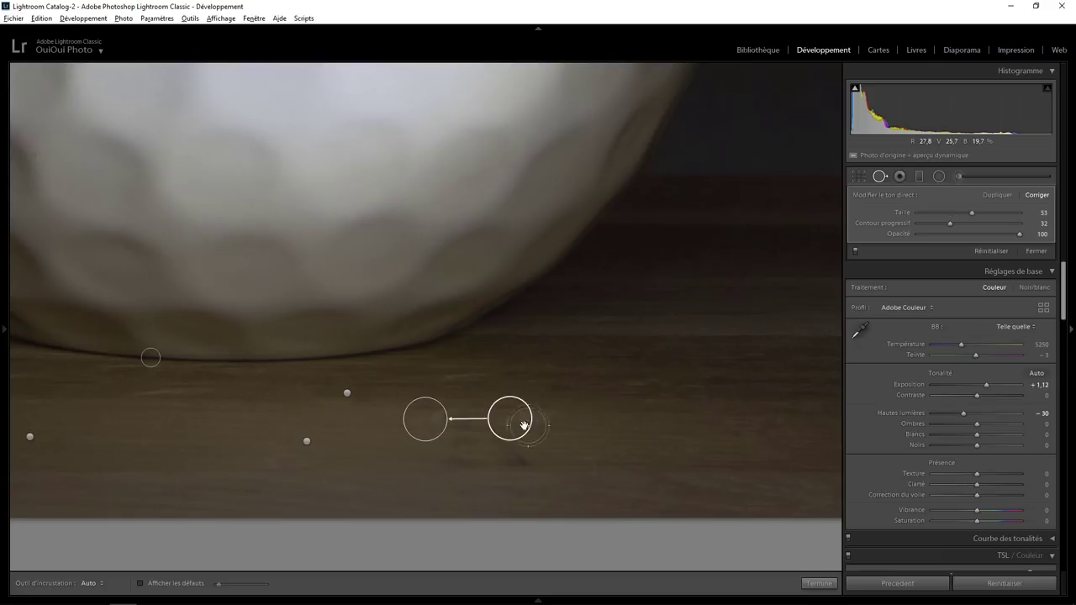
pyautogui.moveTo(524, 428); pyautogui.dragTo(367, 433)
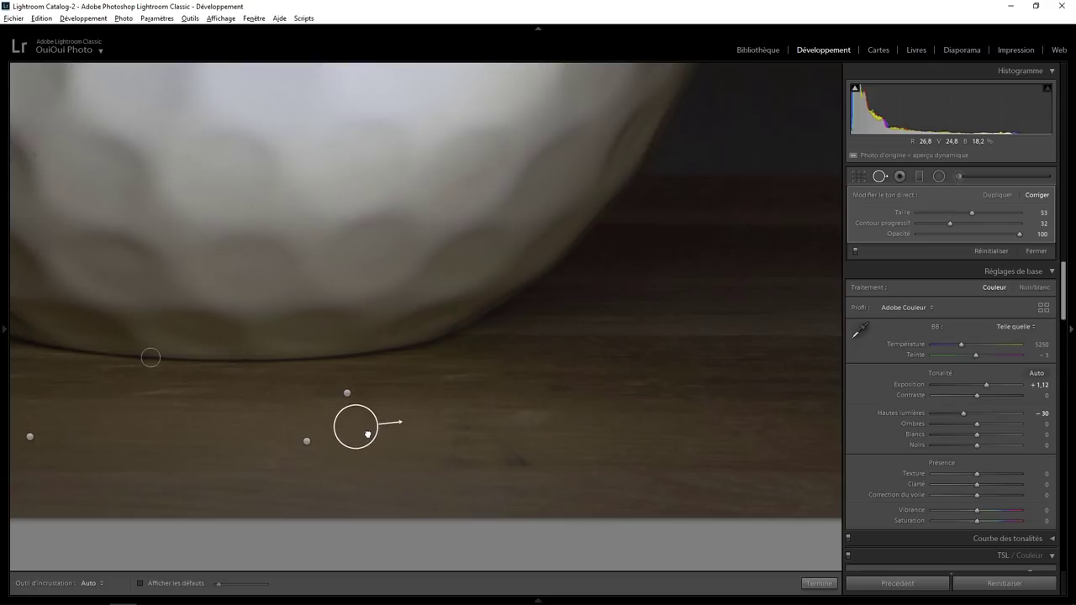
pyautogui.moveTo(518, 457)
pyautogui.mouseDown()
pyautogui.moveTo(454, 457)
pyautogui.moveTo(502, 425)
pyautogui.mouseUp()
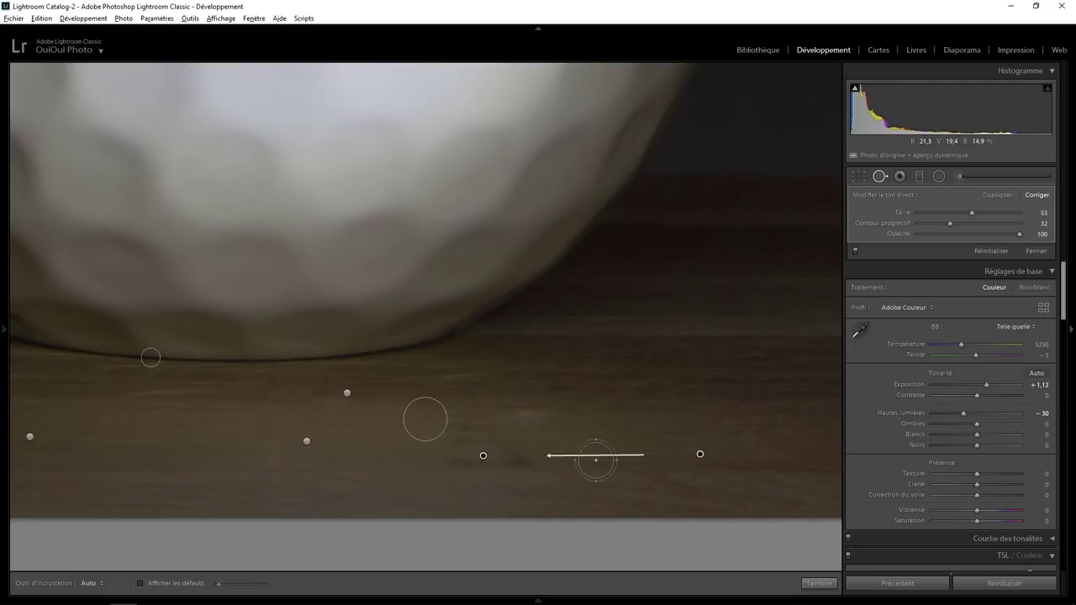
pyautogui.moveTo(696, 446)
pyautogui.mouseDown()
pyautogui.moveTo(609, 454)
pyautogui.moveTo(608, 444)
pyautogui.mouseUp()
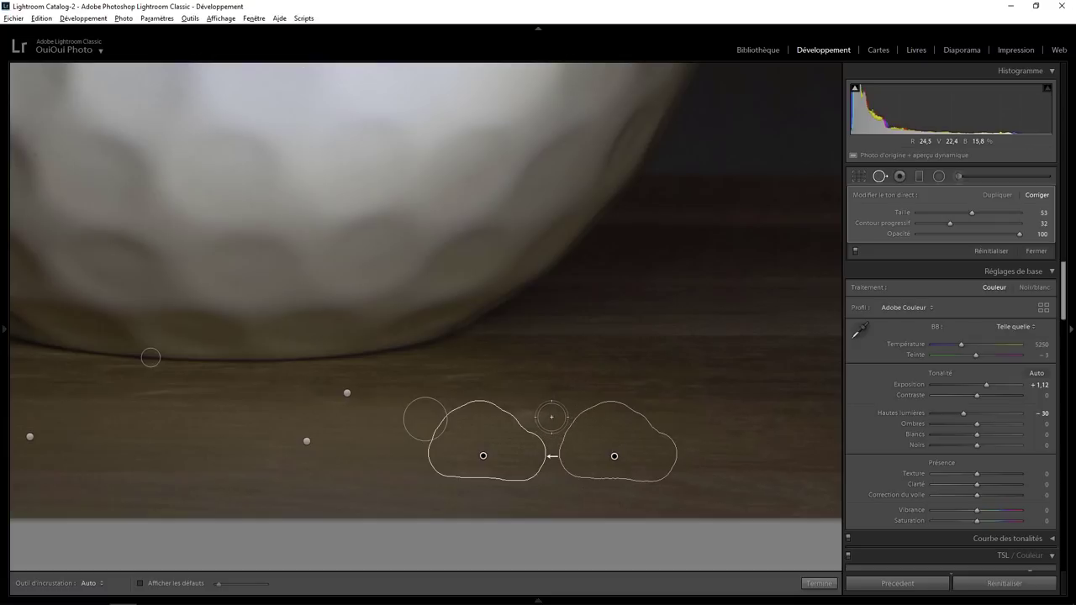
pyautogui.moveTo(551, 416); pyautogui.dragTo(515, 415)
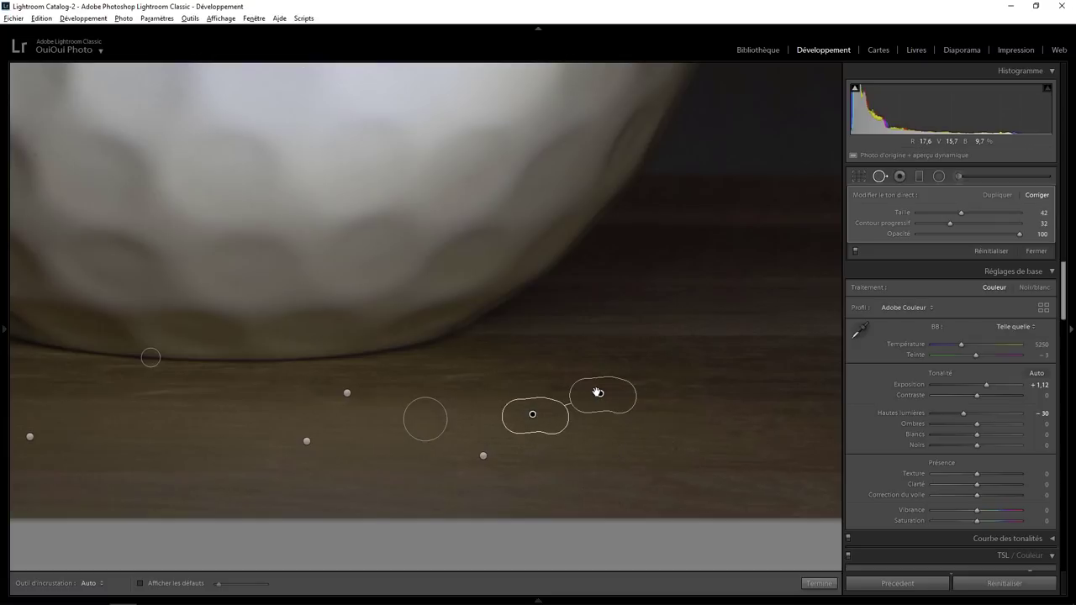
pyautogui.moveTo(597, 392); pyautogui.dragTo(645, 417)
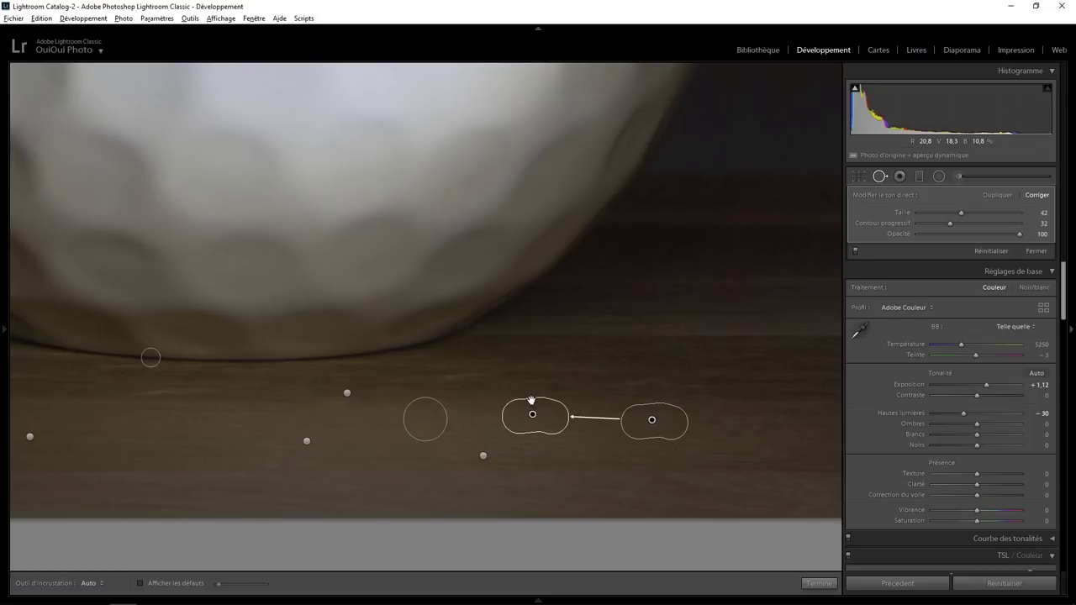
pyautogui.click(815, 582)
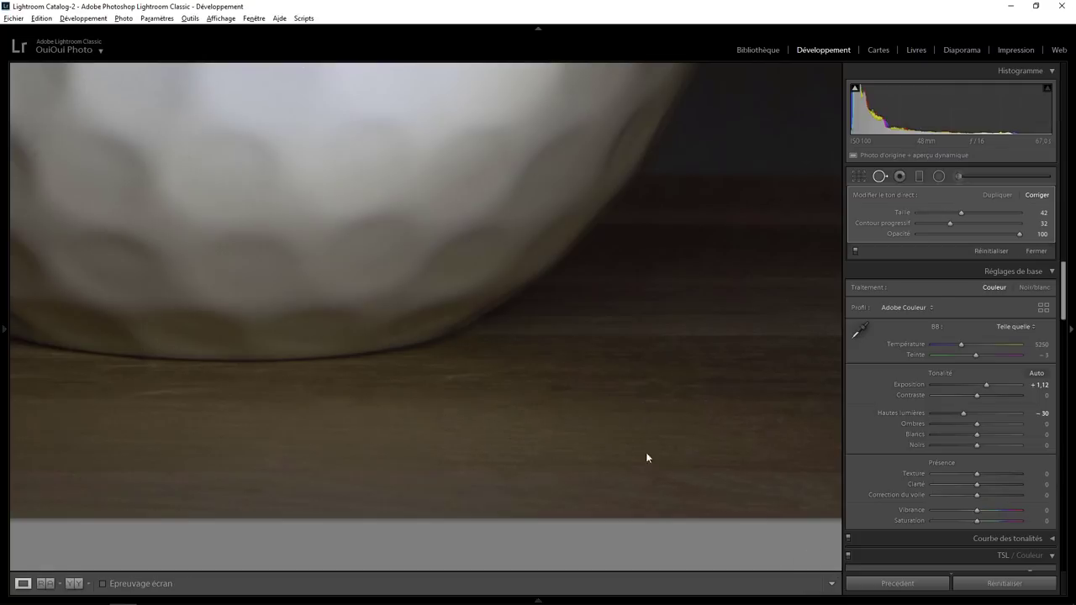
# Fit the whole photo in view and raise Shadows to +35
pyautogui.click(584, 393)
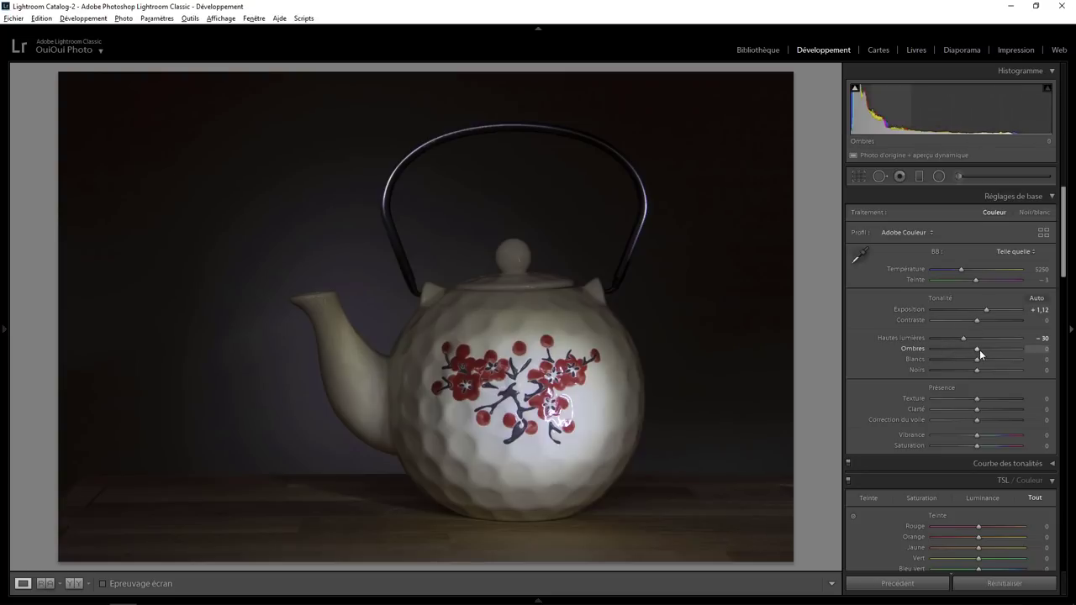
pyautogui.moveTo(978, 350); pyautogui.dragTo(993, 350)
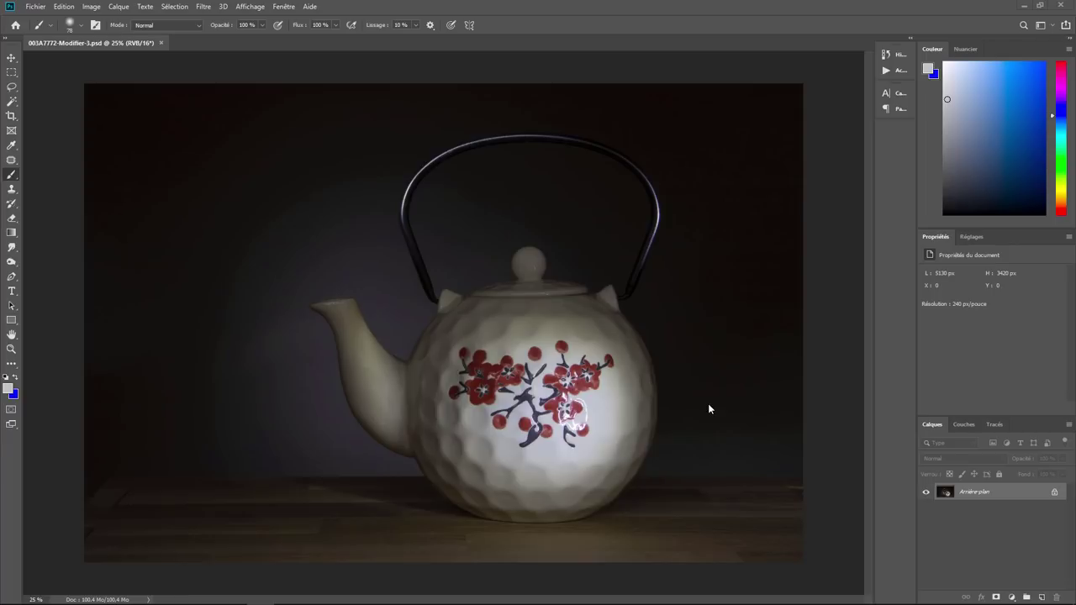
# Zoom in on the flower decoration and pick the Clone Stamp with its brush options open
pyautogui.hotkey('ctrl', '+')
pyautogui.hotkey('ctrl', '+')
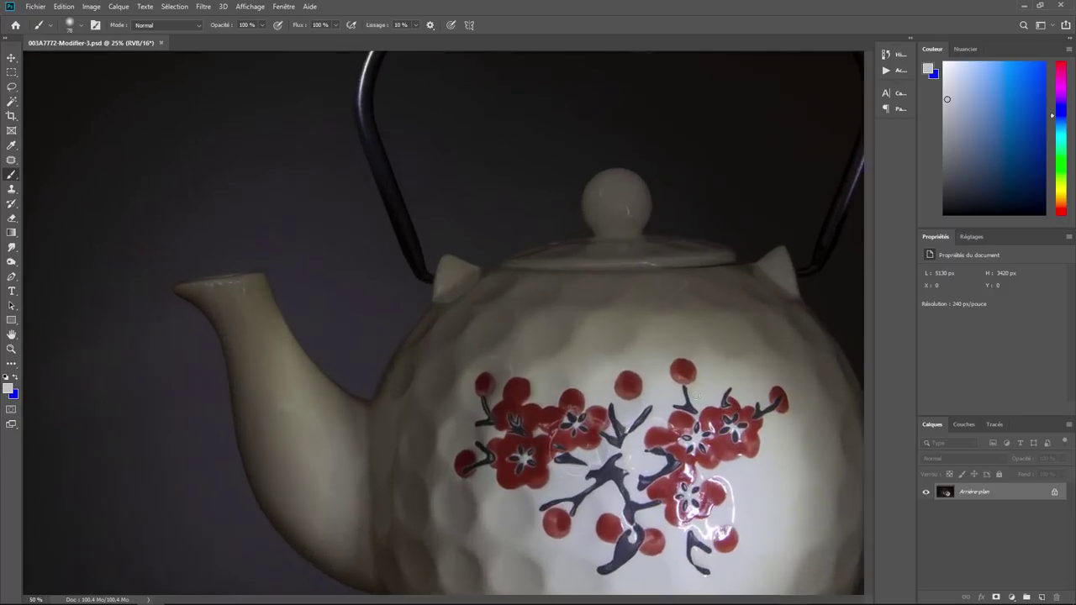
pyautogui.hotkey('ctrl', '+')
pyautogui.moveTo(799, 415)
pyautogui.mouseDown()
pyautogui.moveTo(619, 360)
pyautogui.moveTo(407, 240)
pyautogui.moveTo(305, 298)
pyautogui.moveTo(572, 286)
pyautogui.mouseUp()
pyautogui.hotkey('ctrl', '+')
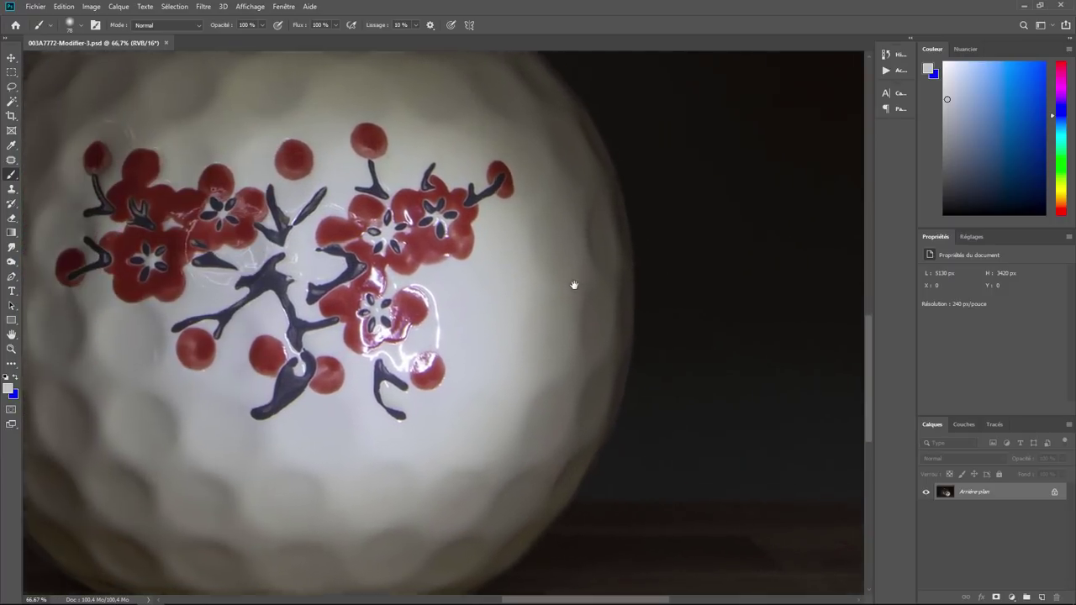
pyautogui.hotkey('ctrl', '+')
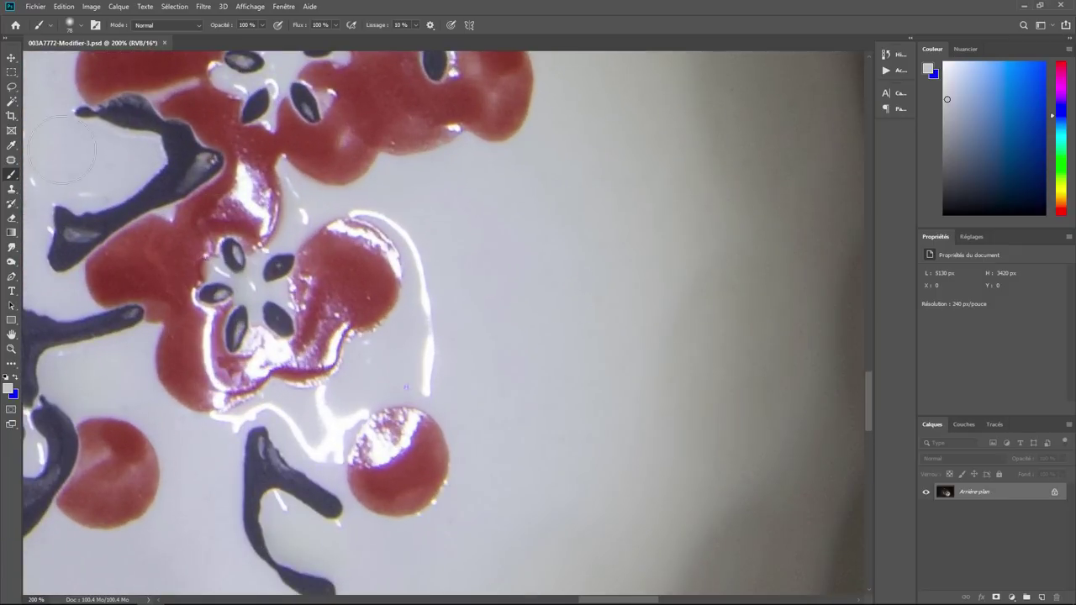
pyautogui.click(12, 189)
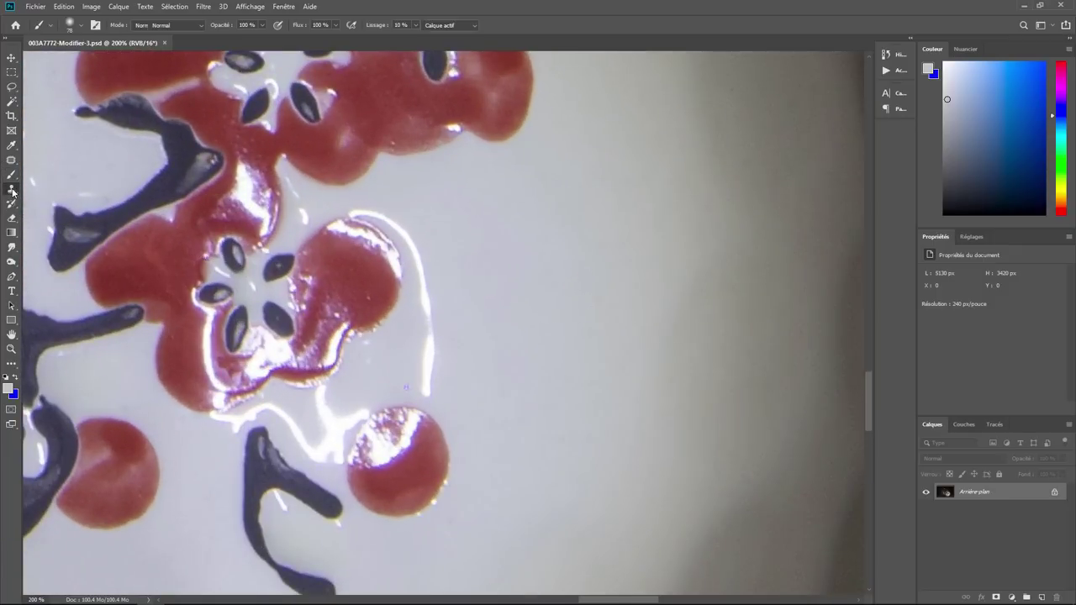
pyautogui.click(82, 29)
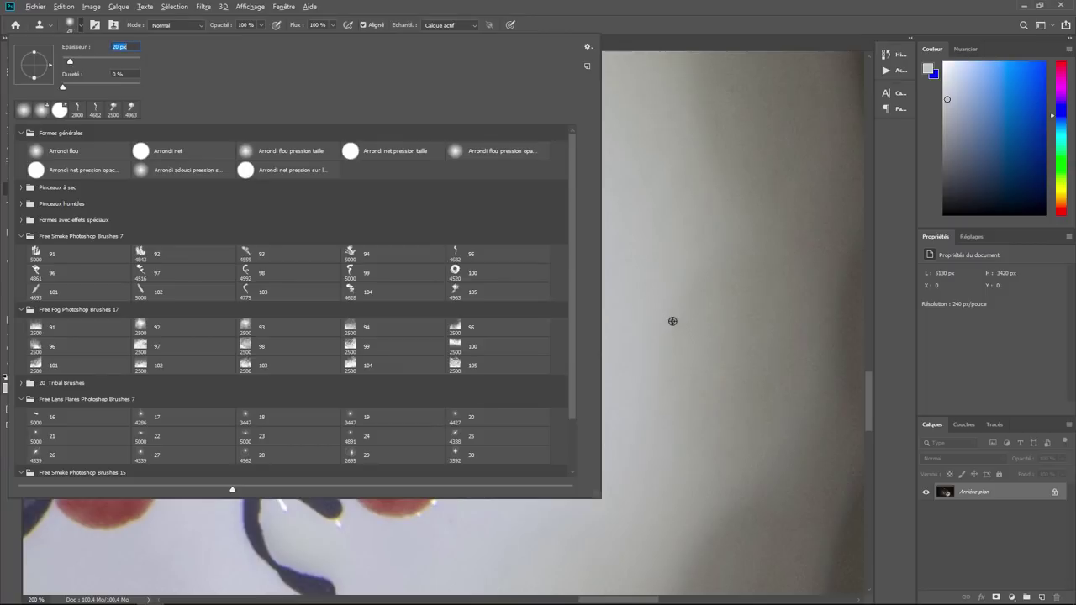
# Confirm the soft brush and clone out glare on the flower's top arc and right edges
pyautogui.press('Return')
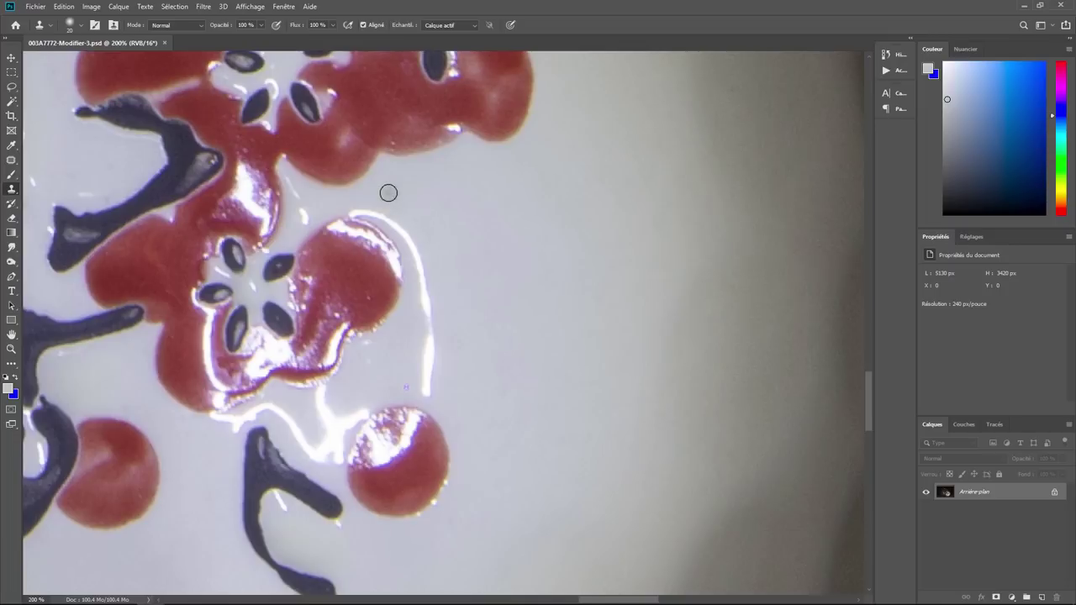
pyautogui.press('alt')
pyautogui.moveTo(360, 211)
pyautogui.mouseDown()
pyautogui.moveTo(396, 225)
pyautogui.moveTo(426, 384)
pyautogui.moveTo(434, 378)
pyautogui.mouseUp()
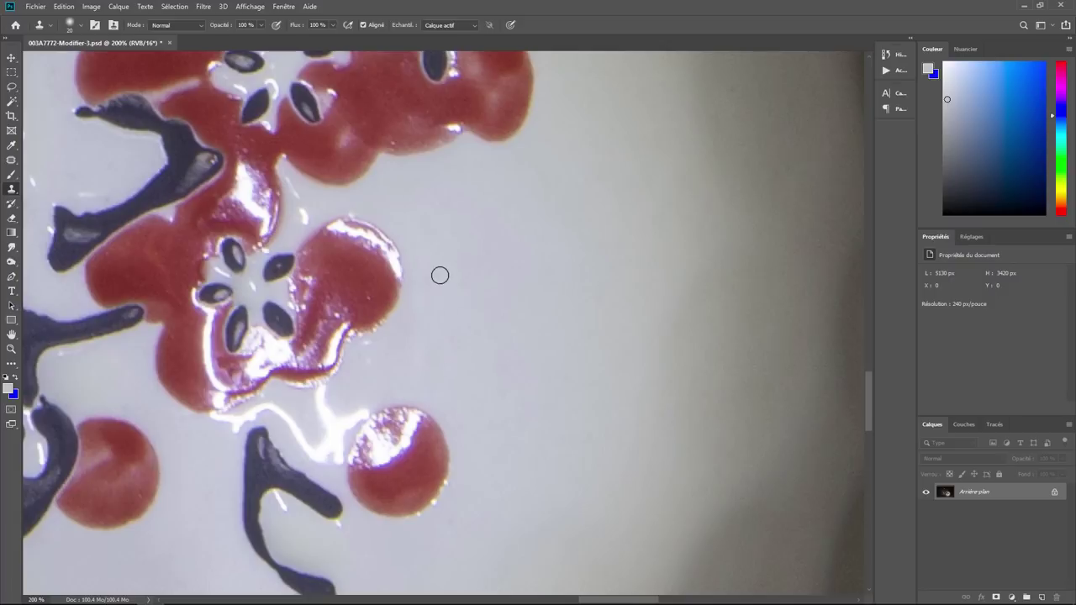
pyautogui.click(353, 273)
pyautogui.moveTo(388, 275)
pyautogui.mouseDown()
pyautogui.moveTo(332, 234)
pyautogui.moveTo(372, 265)
pyautogui.mouseUp()
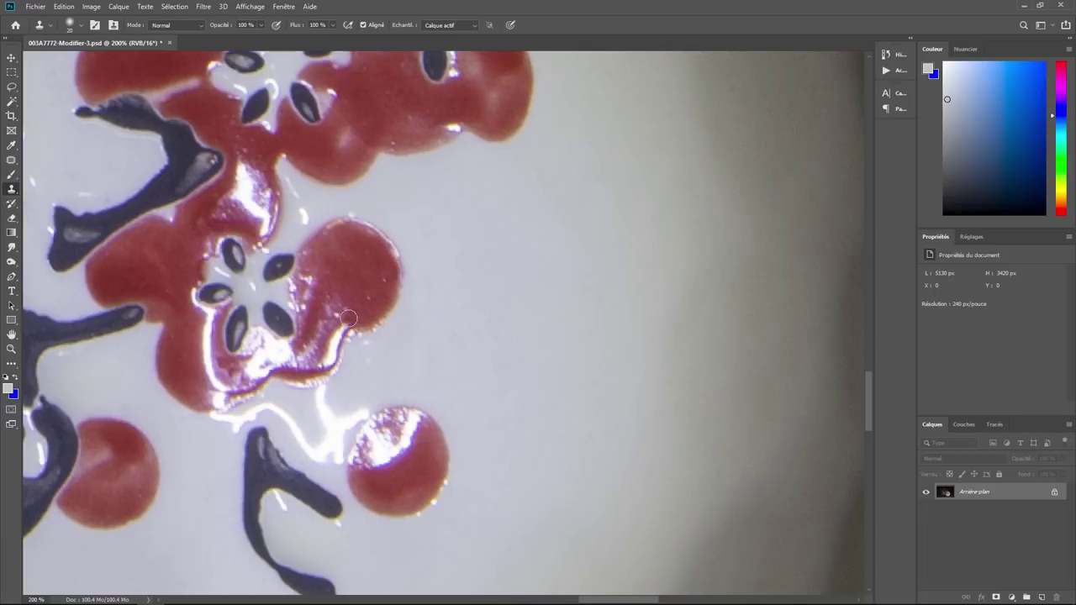
pyautogui.moveTo(338, 335)
pyautogui.mouseDown()
pyautogui.moveTo(327, 357)
pyautogui.moveTo(312, 349)
pyautogui.moveTo(310, 299)
pyautogui.moveTo(327, 327)
pyautogui.moveTo(329, 315)
pyautogui.moveTo(311, 319)
pyautogui.moveTo(281, 355)
pyautogui.moveTo(254, 358)
pyautogui.moveTo(296, 365)
pyautogui.mouseUp()
# Clone out glare along the flower's left edge, lower petal and upper red petal
pyautogui.keyDown('alt'); pyautogui.click(345, 279); pyautogui.keyUp('alt')
pyautogui.keyDown('alt'); pyautogui.click(176, 249); pyautogui.keyUp('alt')
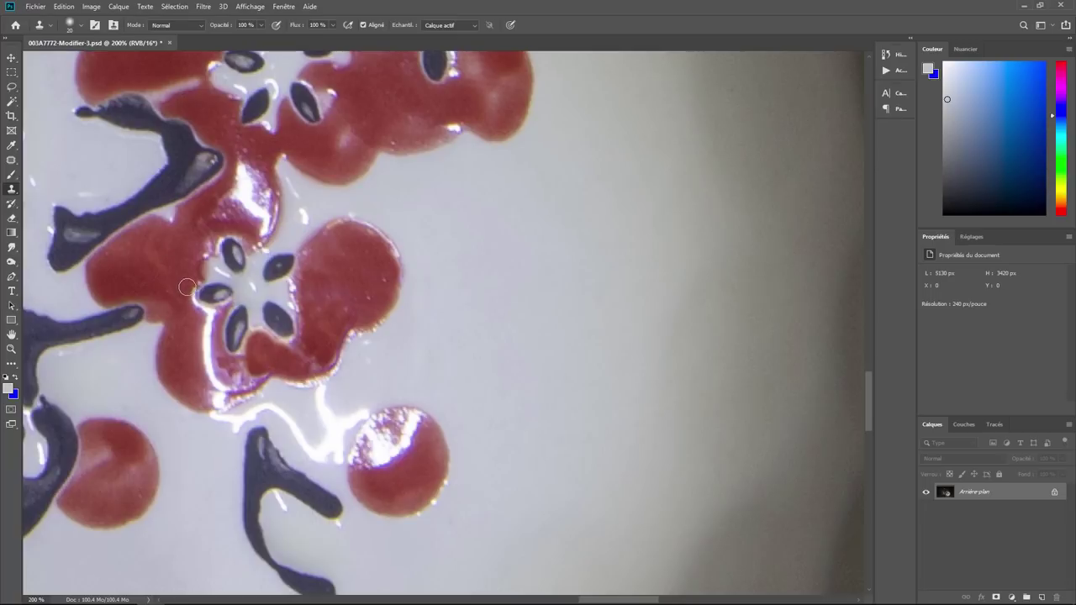
pyautogui.moveTo(186, 288)
pyautogui.mouseDown()
pyautogui.moveTo(216, 402)
pyautogui.moveTo(232, 386)
pyautogui.moveTo(217, 371)
pyautogui.mouseUp()
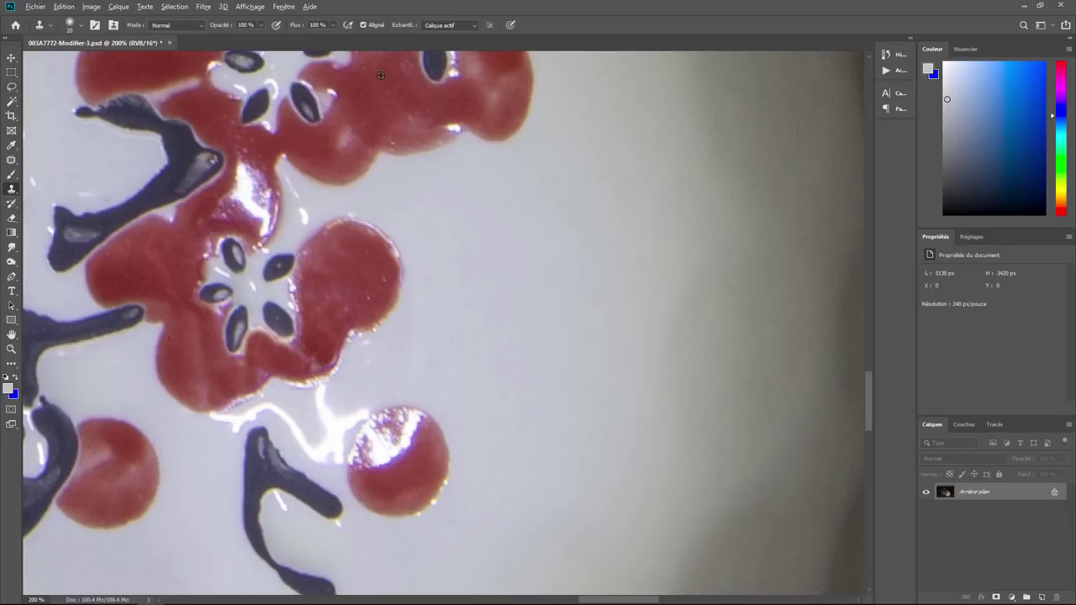
pyautogui.moveTo(241, 165)
pyautogui.mouseDown()
pyautogui.moveTo(259, 221)
pyautogui.moveTo(222, 216)
pyautogui.moveTo(247, 248)
pyautogui.mouseUp()
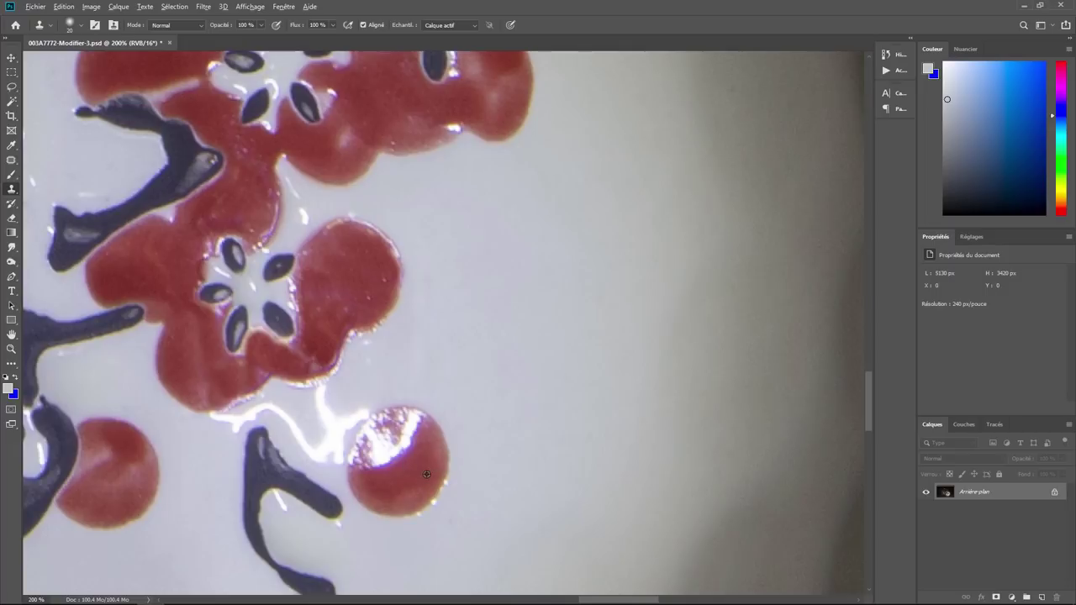
# Clone the glare off the lower red petal, undoing one stray red dab
pyautogui.moveTo(424, 430)
pyautogui.mouseDown()
pyautogui.moveTo(374, 464)
pyautogui.moveTo(381, 478)
pyautogui.mouseUp()
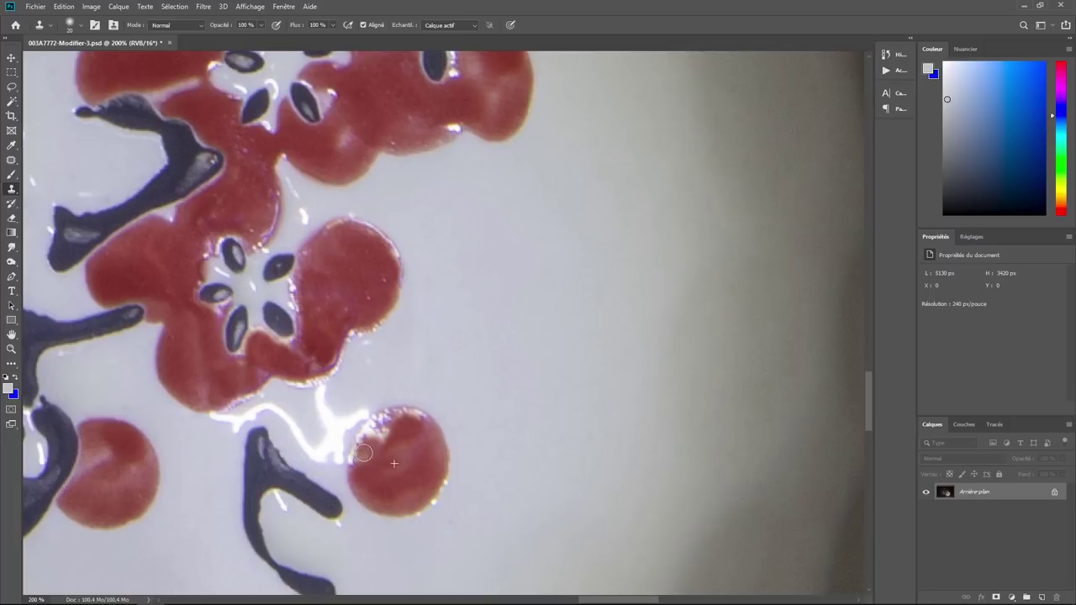
pyautogui.moveTo(423, 422); pyautogui.dragTo(383, 457)
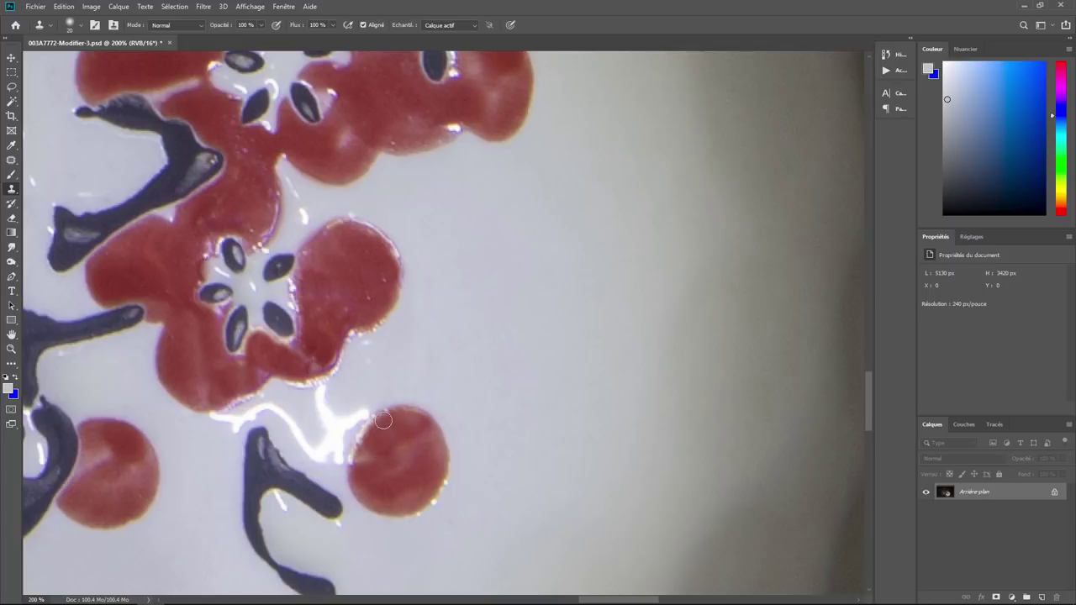
pyautogui.click(323, 405)
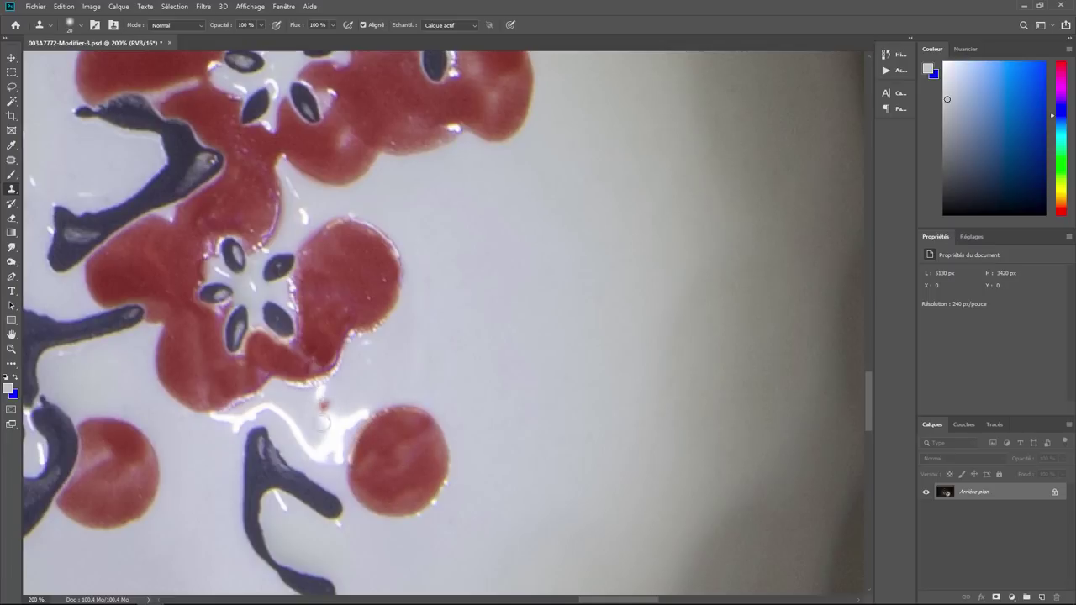
pyautogui.hotkey('ctrl', 'z')
# Paint out the white reflection streak between the flowers with sampled background, undoing one smudge
pyautogui.keyDown('alt'); pyautogui.click(345, 383); pyautogui.keyUp('alt')
pyautogui.moveTo(336, 389); pyautogui.dragTo(334, 403)
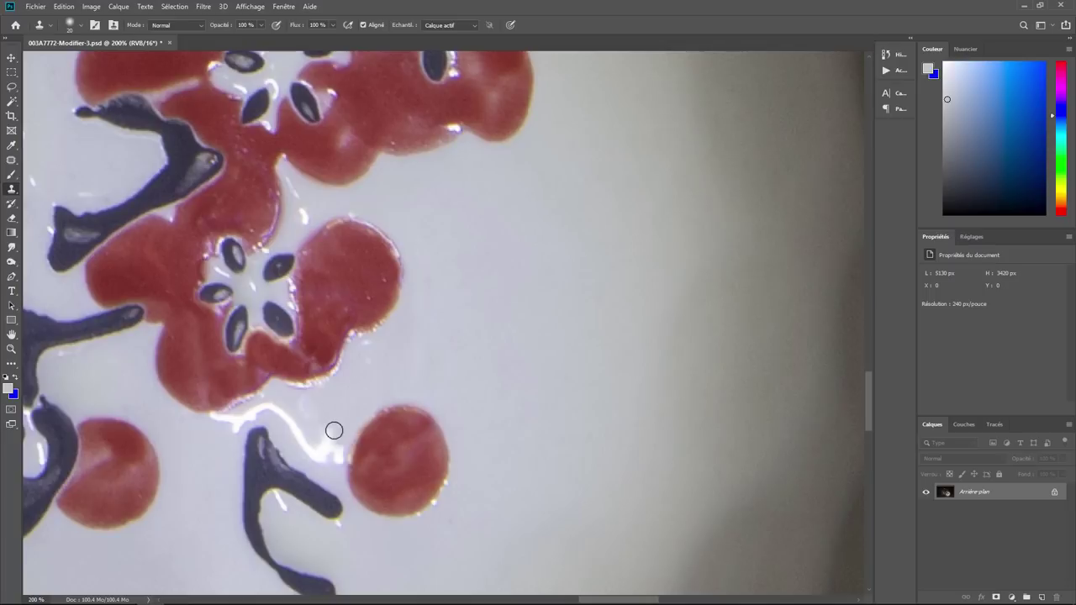
pyautogui.moveTo(334, 430); pyautogui.dragTo(333, 459)
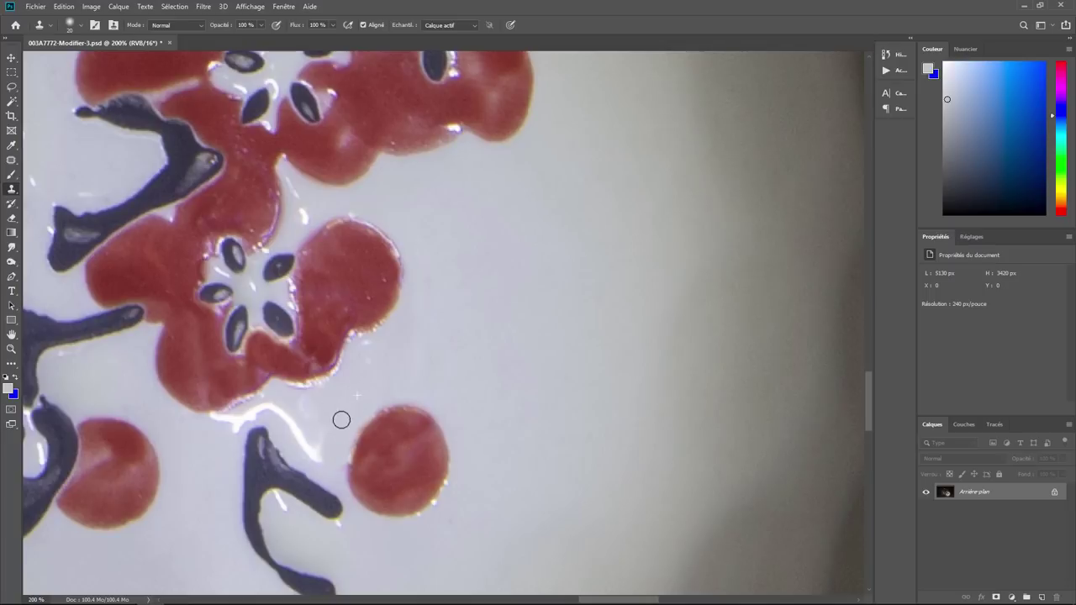
pyautogui.moveTo(292, 403)
pyautogui.mouseDown()
pyautogui.moveTo(283, 412)
pyautogui.moveTo(307, 439)
pyautogui.moveTo(307, 430)
pyautogui.mouseUp()
pyautogui.hotkey('ctrl', 'z')
pyautogui.moveTo(311, 445)
pyautogui.mouseDown()
pyautogui.moveTo(288, 420)
pyautogui.moveTo(314, 435)
pyautogui.mouseUp()
pyautogui.moveTo(347, 397); pyautogui.dragTo(216, 425)
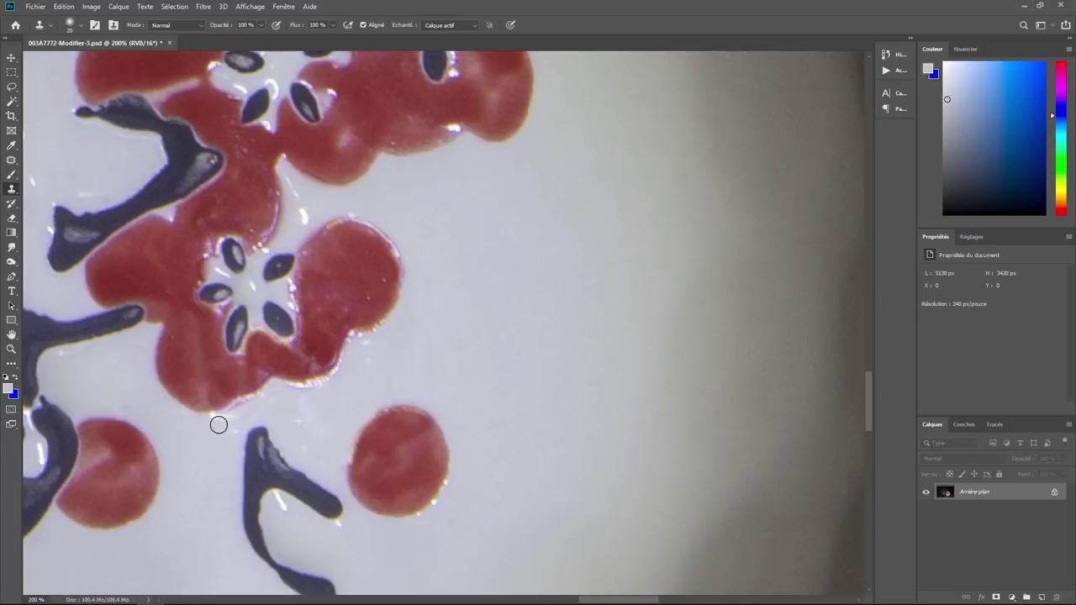
pyautogui.moveTo(408, 185); pyautogui.dragTo(448, 413)
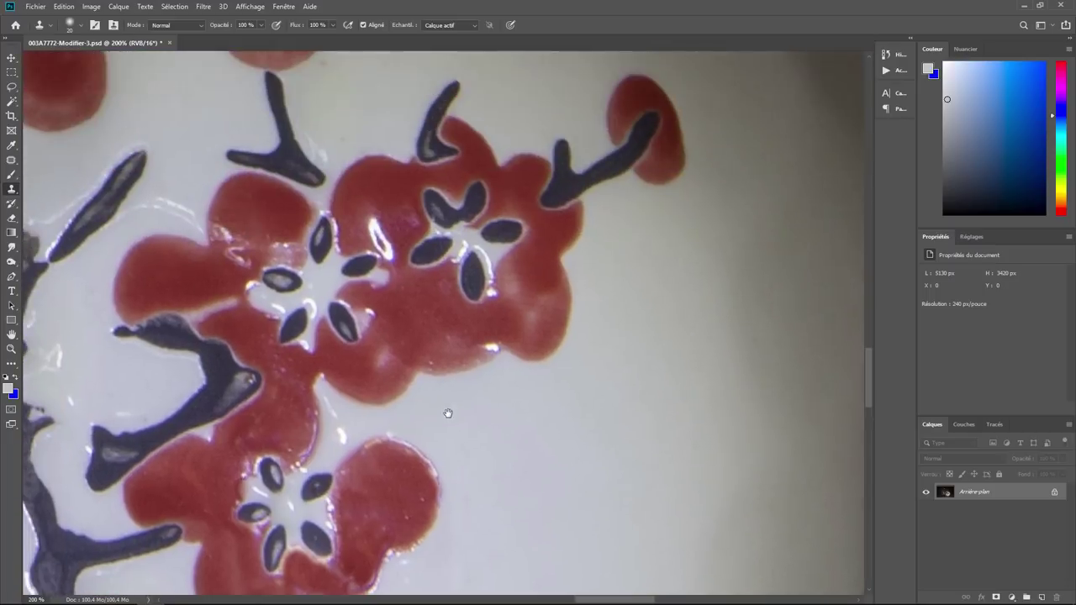
# Clone red over the white glare spots on the next blossom's petals, then view the whole teapot
pyautogui.keyDown('alt'); pyautogui.click(422, 346); pyautogui.keyUp('alt')
pyautogui.moveTo(386, 286); pyautogui.dragTo(394, 299)
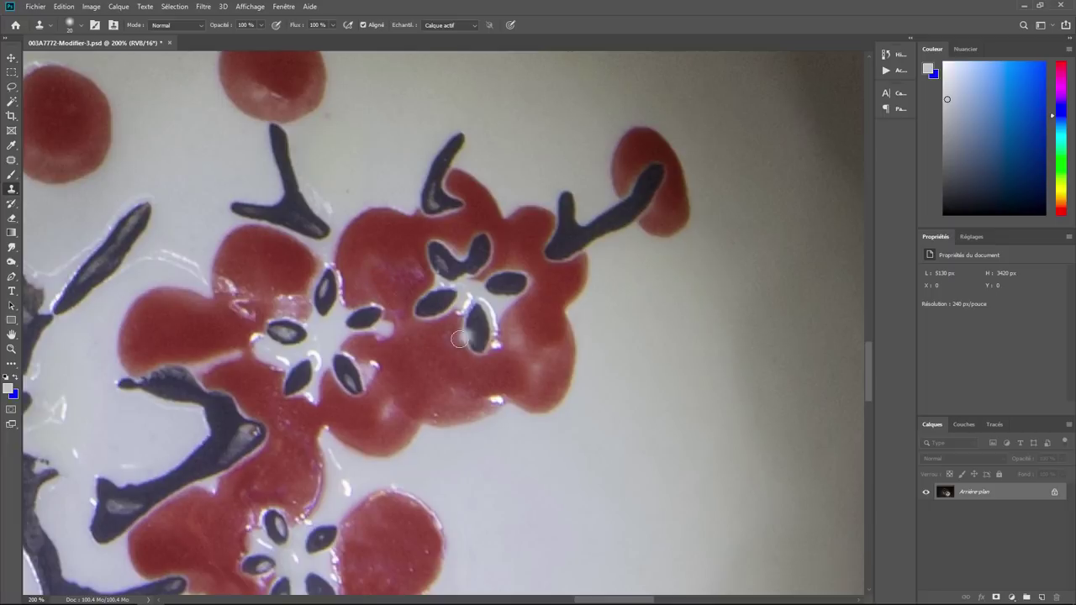
pyautogui.moveTo(508, 395); pyautogui.dragTo(494, 400)
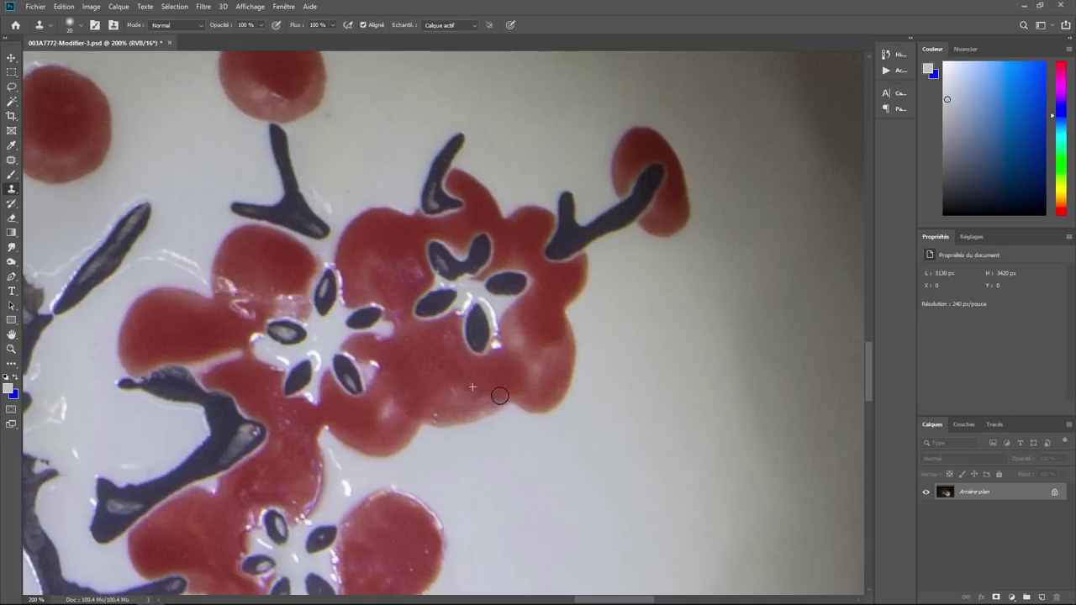
pyautogui.hotkey('ctrl', '-')
pyautogui.hotkey('ctrl', '-')
pyautogui.hotkey('ctrl', '-')
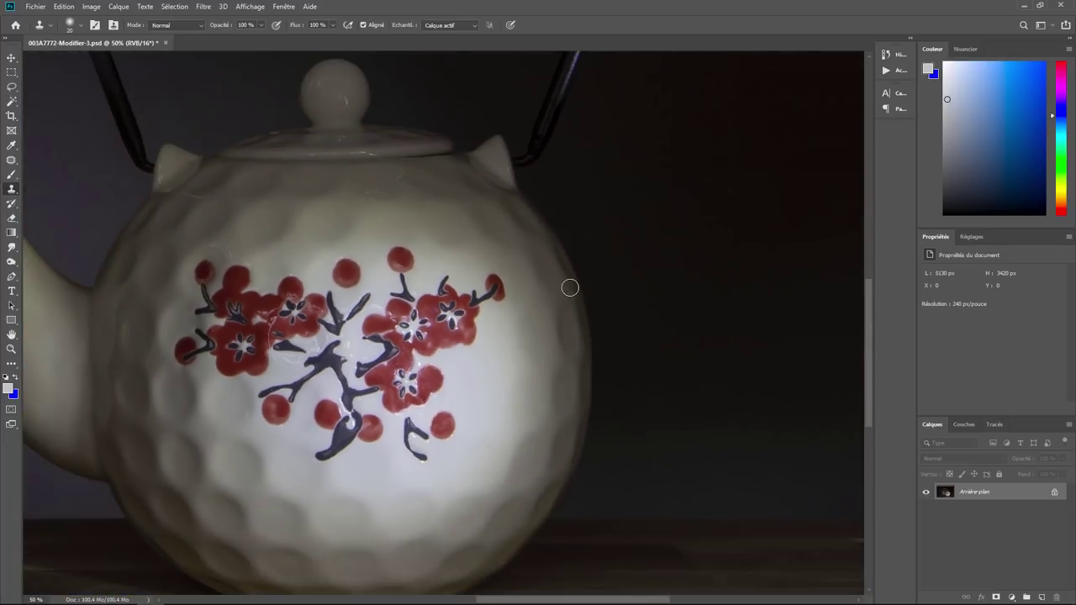
pyautogui.hotkey('ctrl', '-')
pyautogui.hotkey('ctrl', '-')
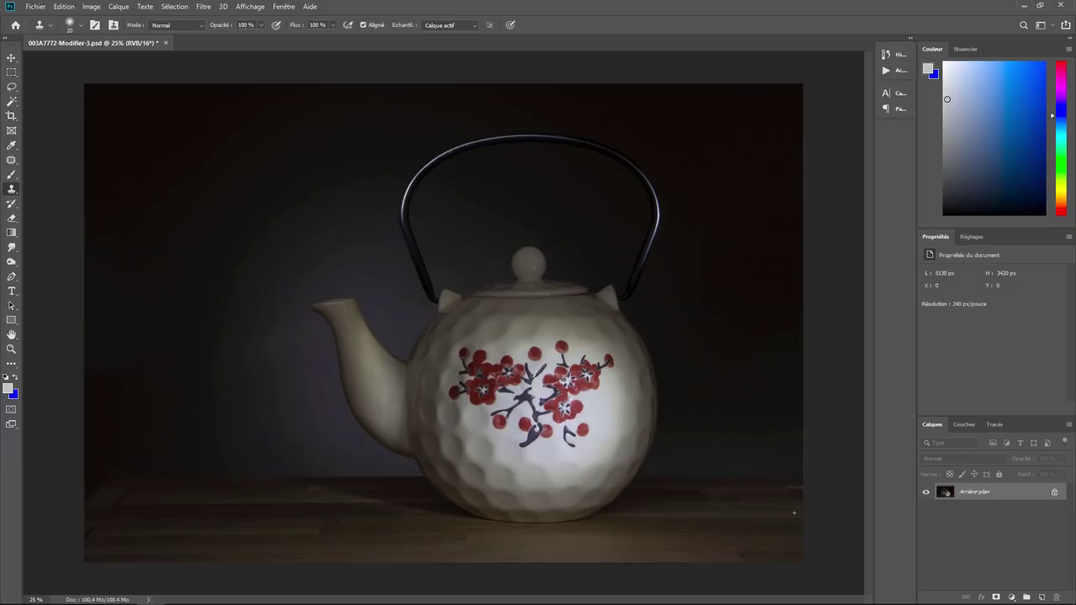
# Set the Clone Stamp brush size to 158 px
pyautogui.hotkey('ctrl', '+')
pyautogui.hotkey('ctrl', '+')
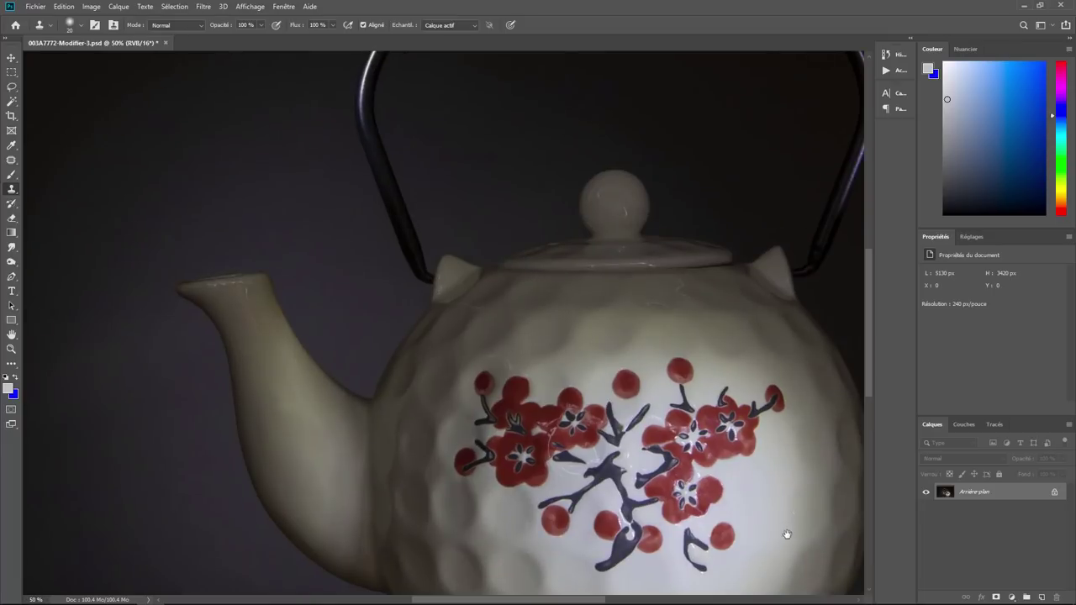
pyautogui.moveTo(787, 534); pyautogui.dragTo(525, 440)
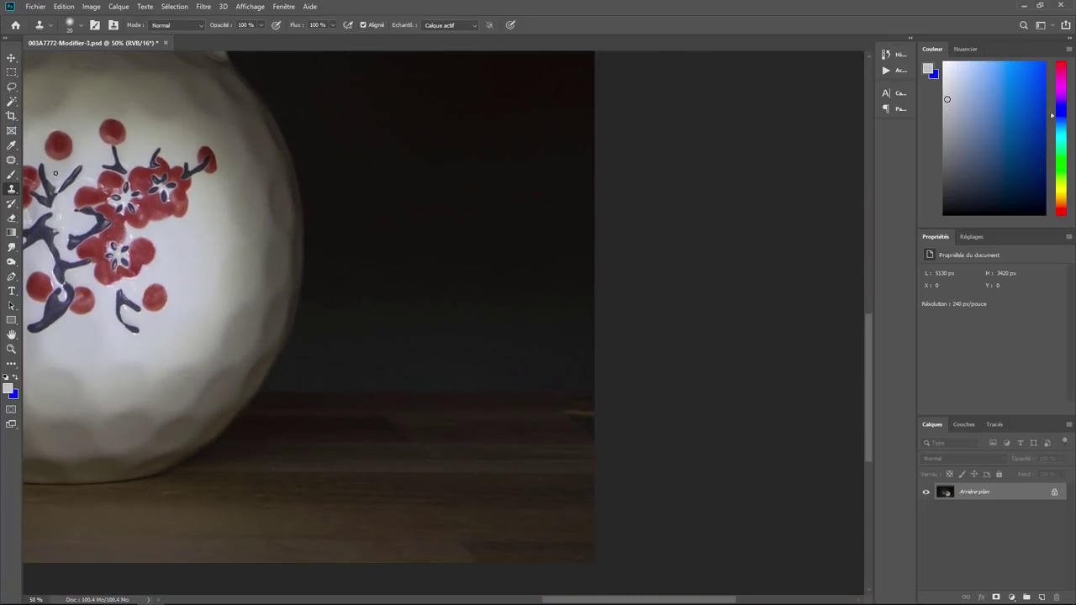
pyautogui.click(79, 26)
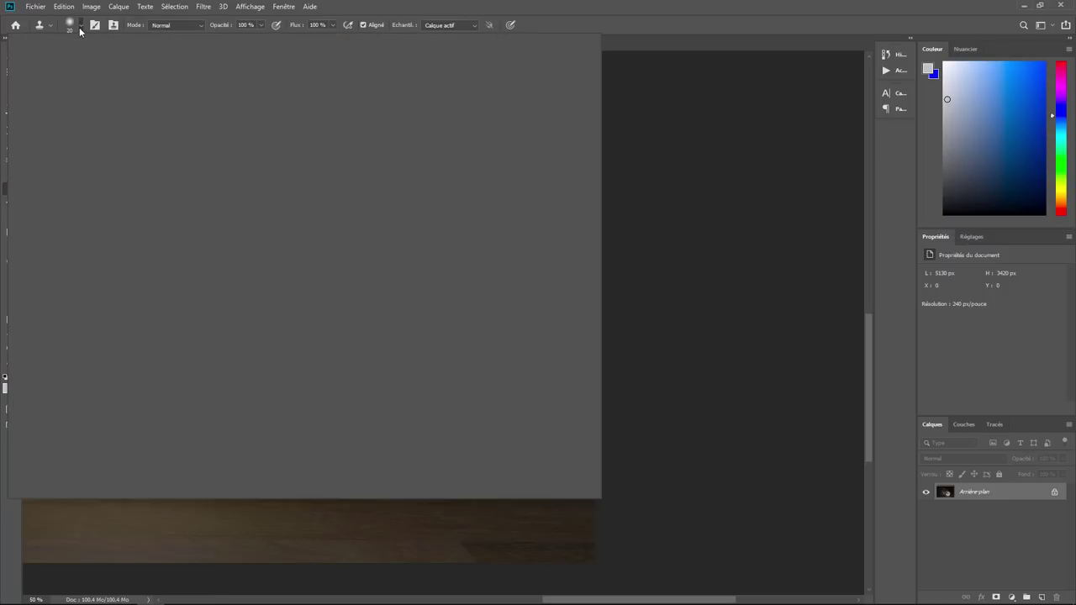
pyautogui.moveTo(71, 64); pyautogui.dragTo(83, 64)
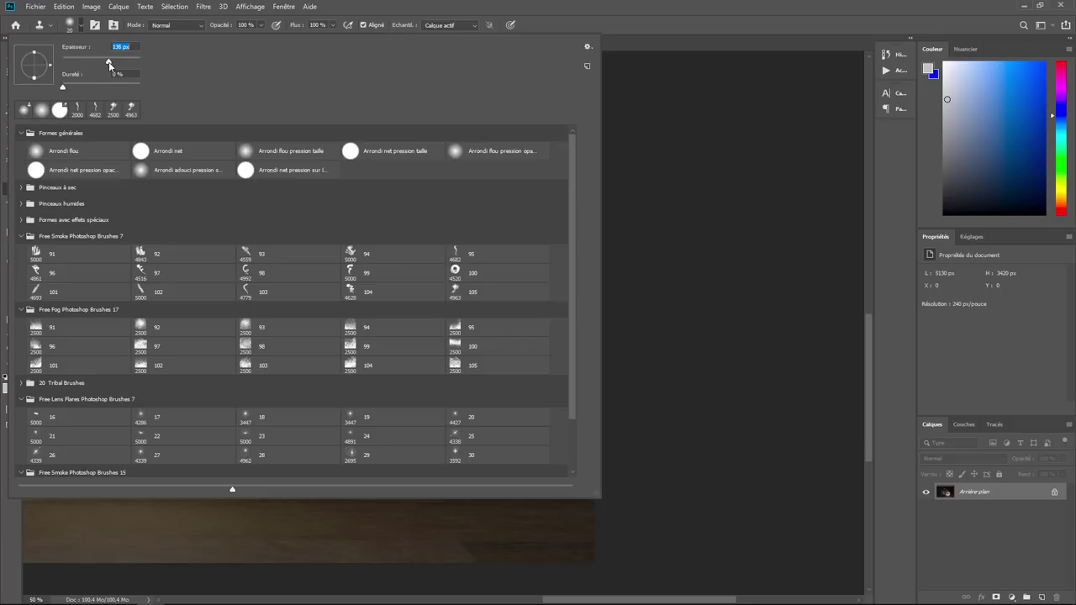
pyautogui.moveTo(112, 62); pyautogui.dragTo(112, 62)
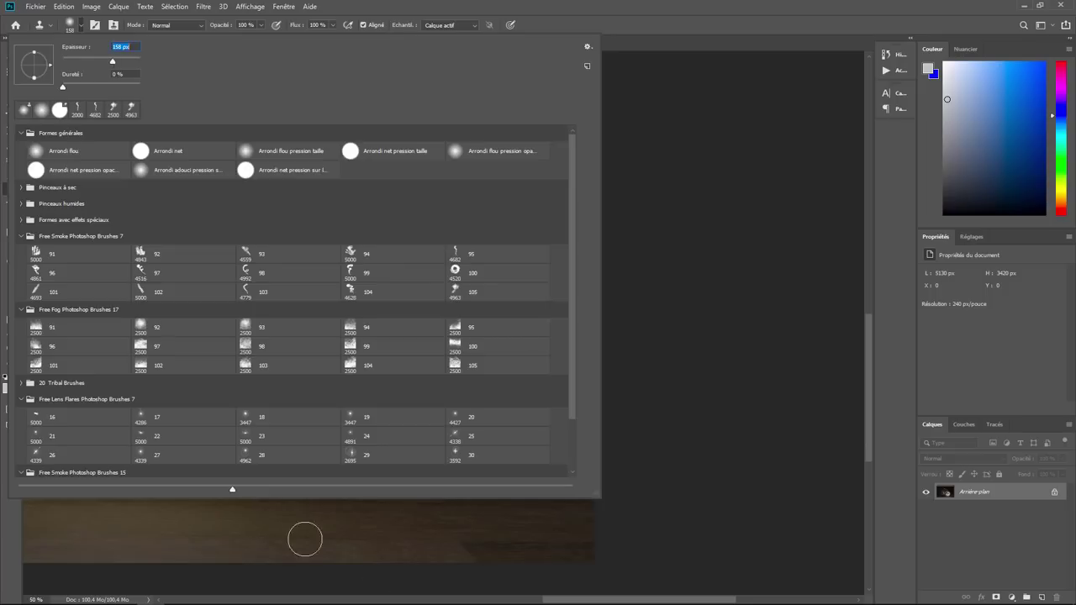
pyautogui.click(446, 531)
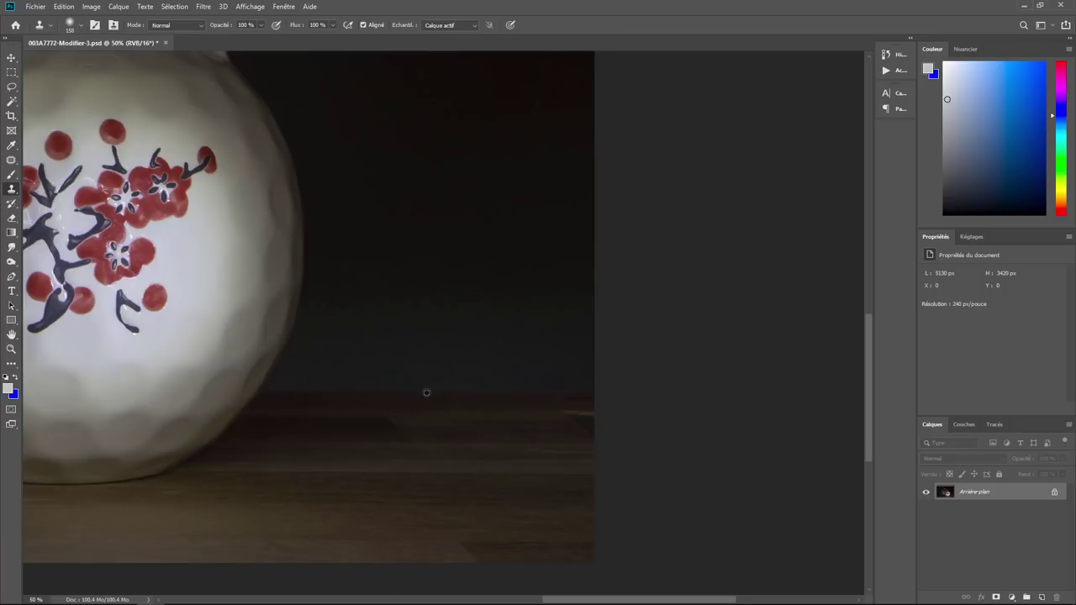
# Sample the wooden table and clone away the diagonal table-edge line
pyautogui.keyDown('alt'); pyautogui.click(429, 395); pyautogui.keyUp('alt')
pyautogui.moveTo(294, 494); pyautogui.dragTo(808, 503)
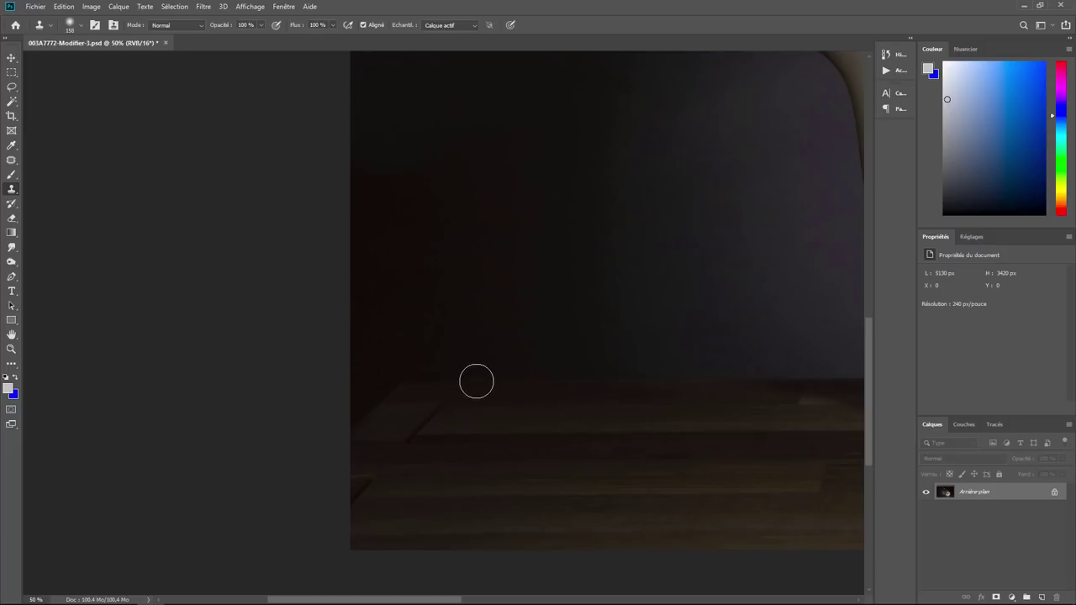
pyautogui.moveTo(474, 380); pyautogui.dragTo(419, 418)
pyautogui.moveTo(419, 419); pyautogui.dragTo(315, 489)
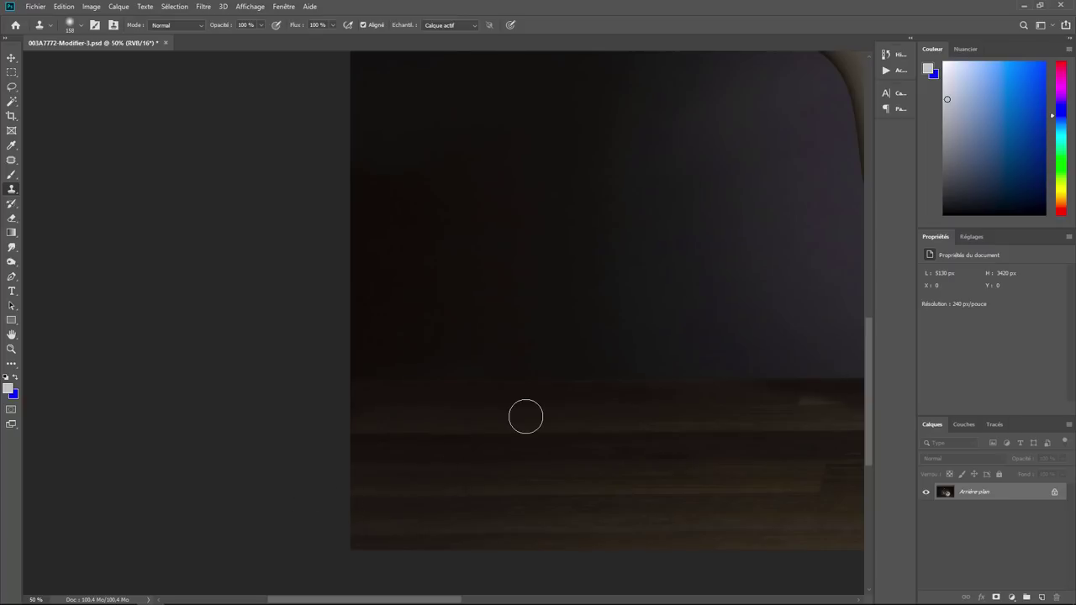
pyautogui.hotkey('ctrl', '-')
pyautogui.hotkey('ctrl', '-')
pyautogui.hotkey('ctrl', '-')
pyautogui.hotkey('ctrl', '-')
pyautogui.hotkey('ctrl', '+')
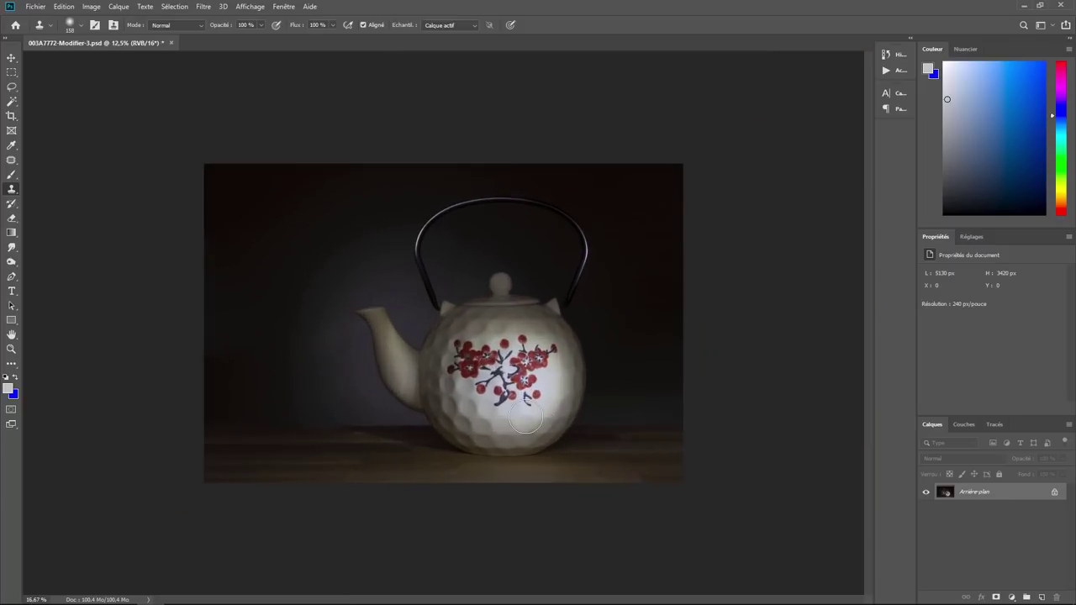
pyautogui.hotkey('ctrl', '+')
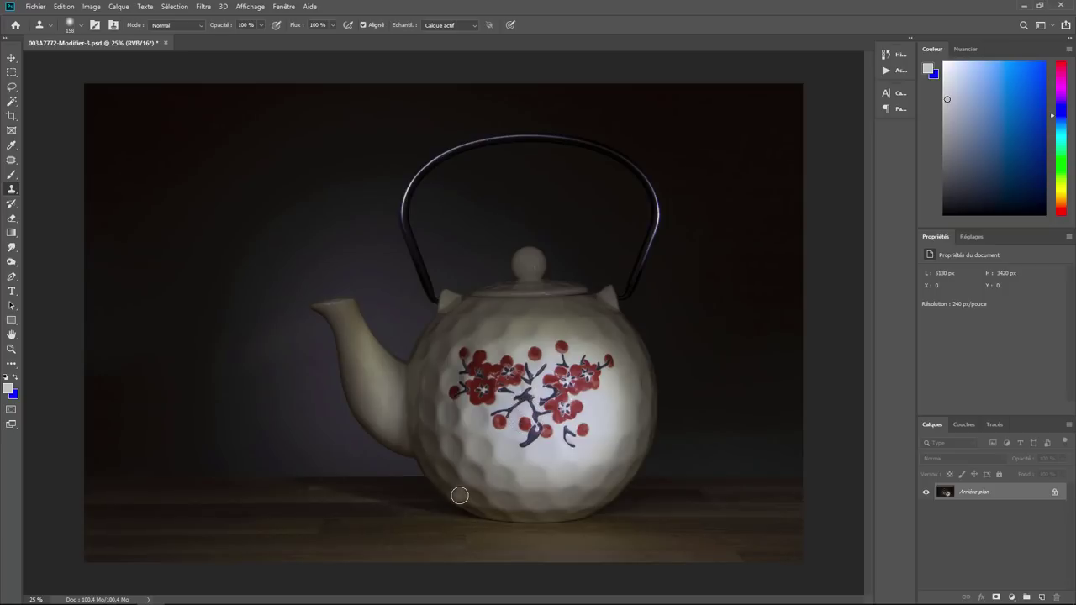
pyautogui.hotkey('ctrl', '+')
pyautogui.hotkey('ctrl', '+')
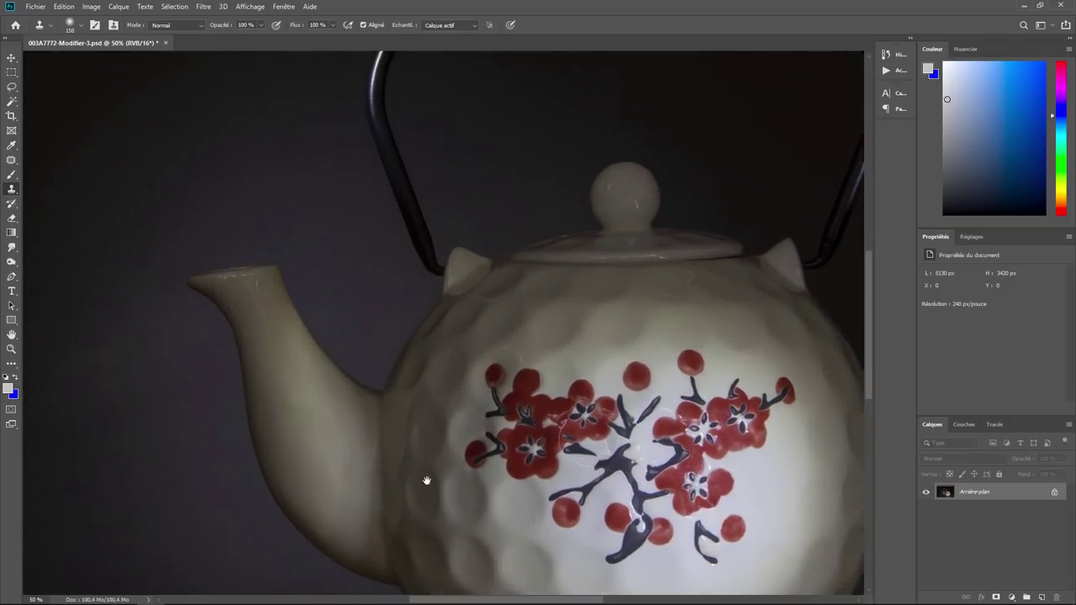
pyautogui.moveTo(424, 479); pyautogui.dragTo(533, 310)
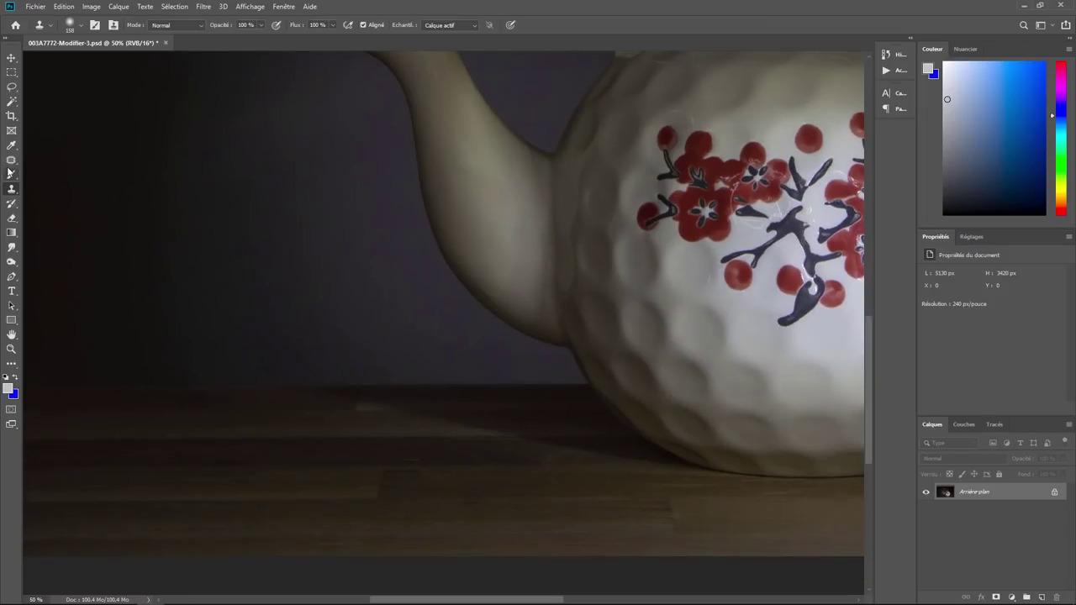
# Patch the first table blemish with clean wood from its left
pyautogui.click(10, 162)
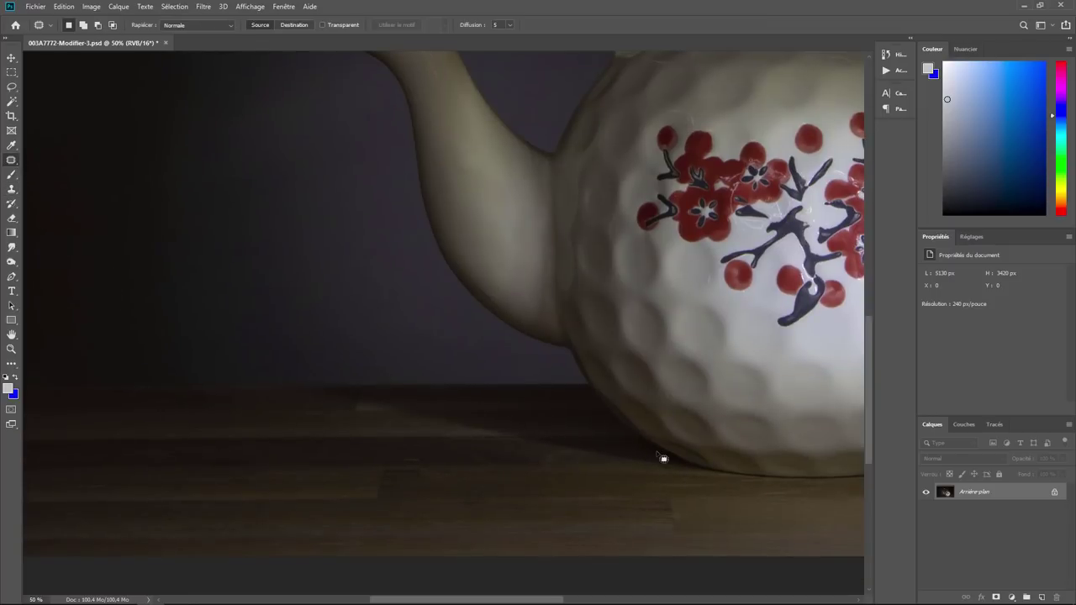
pyautogui.moveTo(660, 456)
pyautogui.mouseDown()
pyautogui.moveTo(642, 475)
pyautogui.moveTo(670, 467)
pyautogui.moveTo(433, 508)
pyautogui.moveTo(486, 500)
pyautogui.mouseUp()
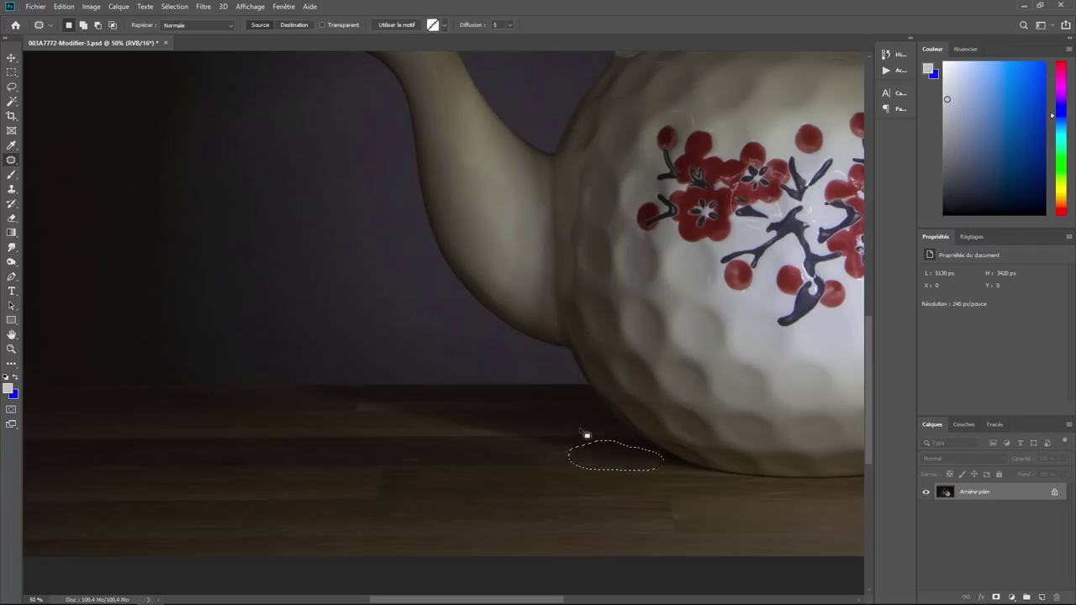
pyautogui.moveTo(580, 426); pyautogui.dragTo(604, 459)
pyautogui.moveTo(540, 446); pyautogui.dragTo(313, 444)
# Patch two more tabletop blemishes with clean wood texture and deselect
pyautogui.moveTo(446, 393); pyautogui.dragTo(502, 415)
pyautogui.moveTo(425, 430); pyautogui.dragTo(263, 431)
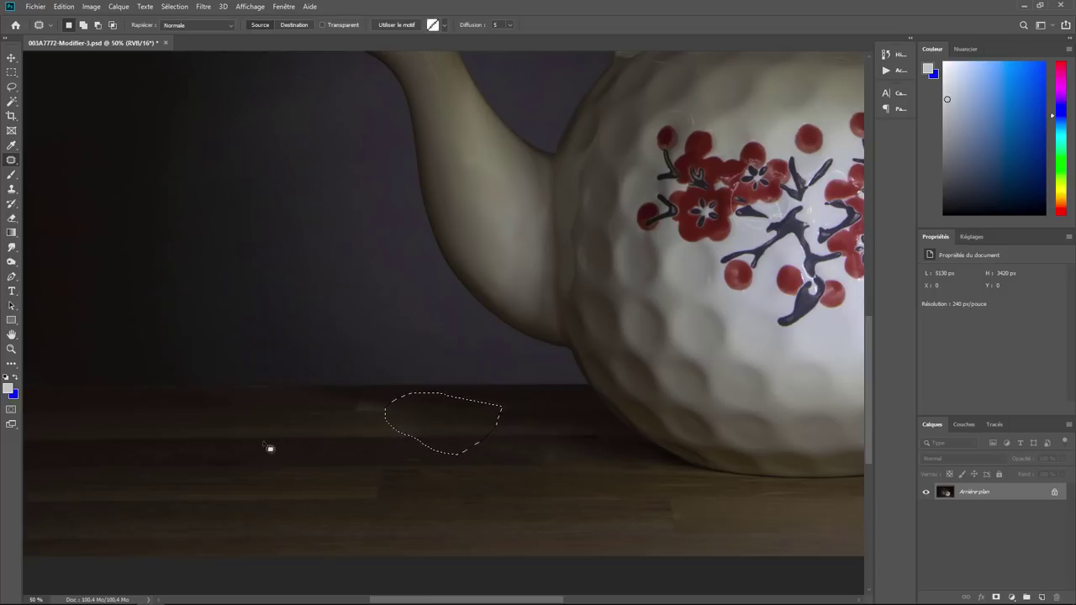
pyautogui.hotkey('ctrl', 'd')
pyautogui.moveTo(403, 392)
pyautogui.mouseDown()
pyautogui.moveTo(377, 399)
pyautogui.moveTo(428, 413)
pyautogui.moveTo(254, 417)
pyautogui.mouseUp()
pyautogui.hotkey('ctrl', 'd')
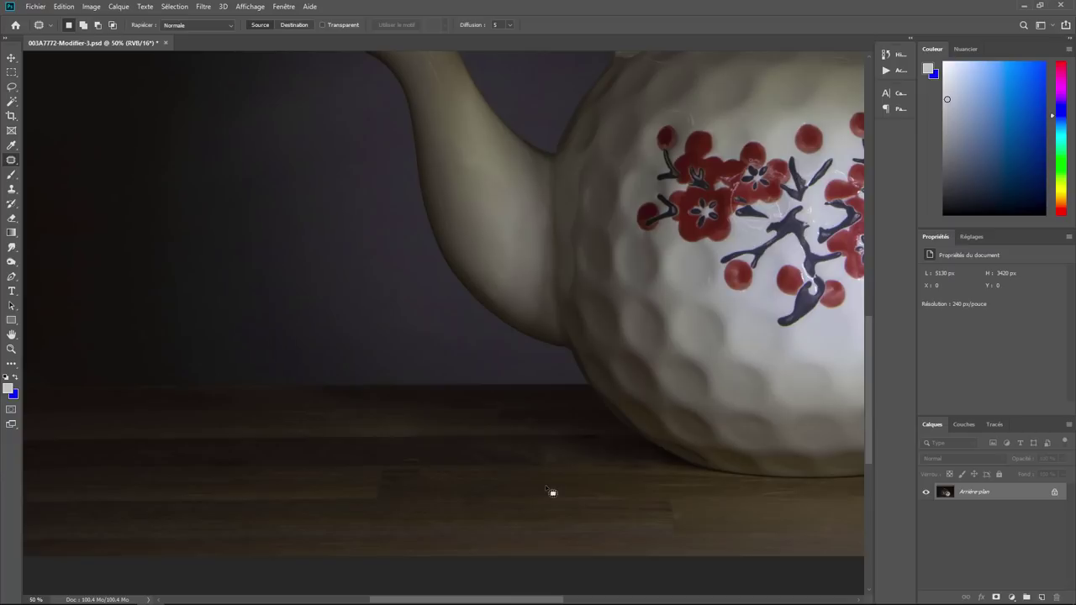
pyautogui.hotkey('ctrl', '-')
pyautogui.hotkey('ctrl', '-')
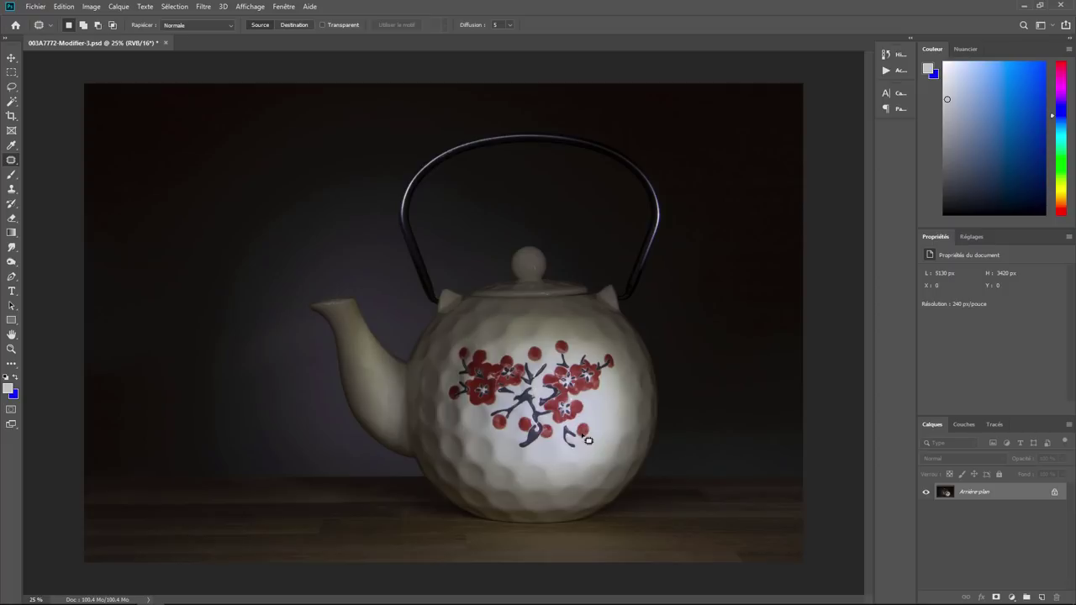
# Paste the stone texture as Calque 1 with blend mode Densité couleur -
pyautogui.hotkey('ctrl', 'v')
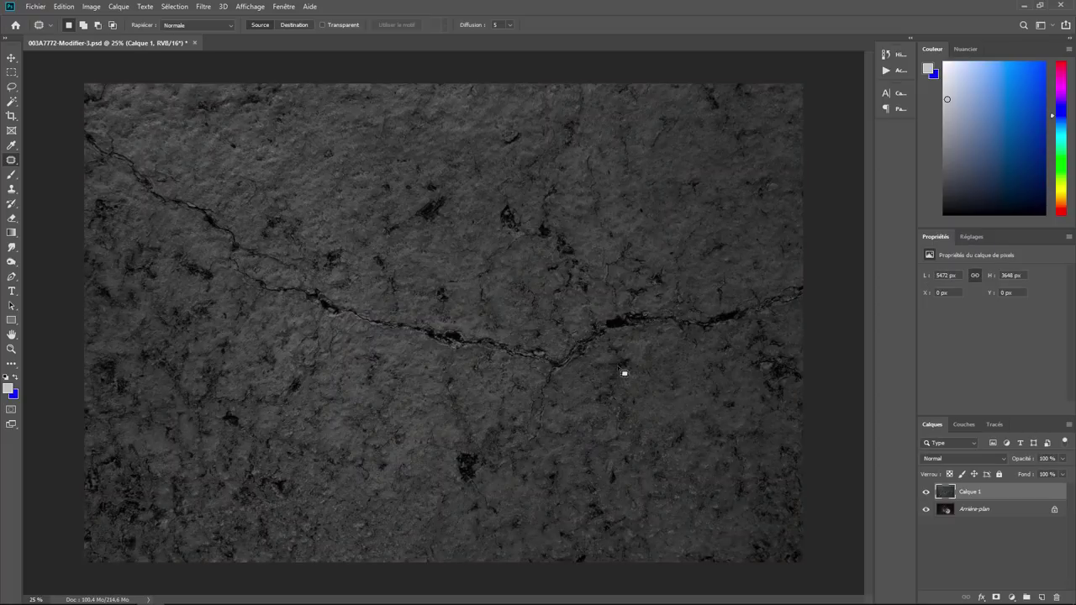
pyautogui.click(980, 458)
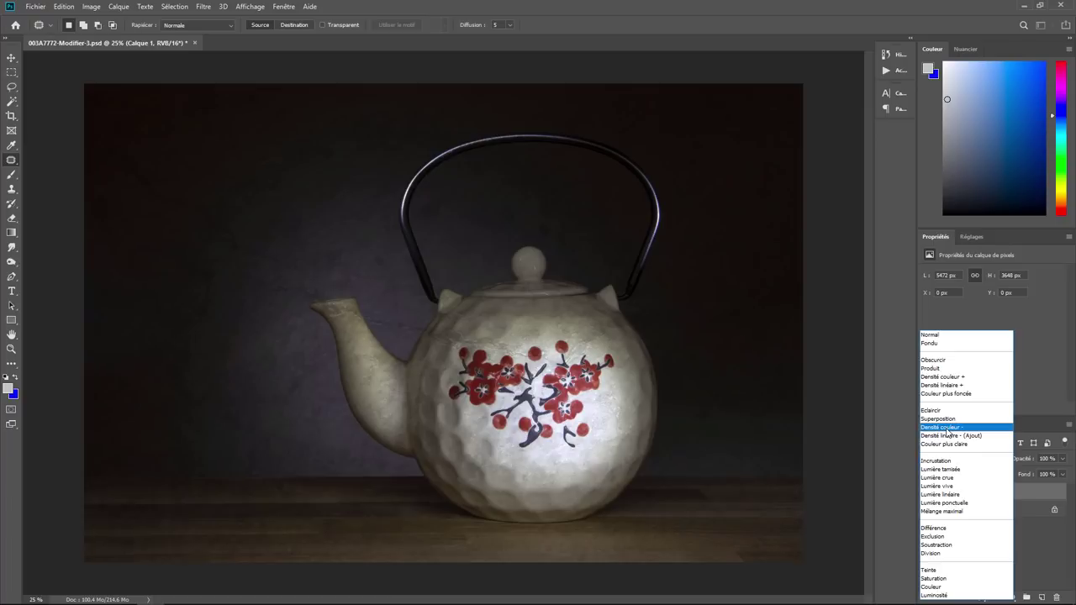
pyautogui.click(947, 428)
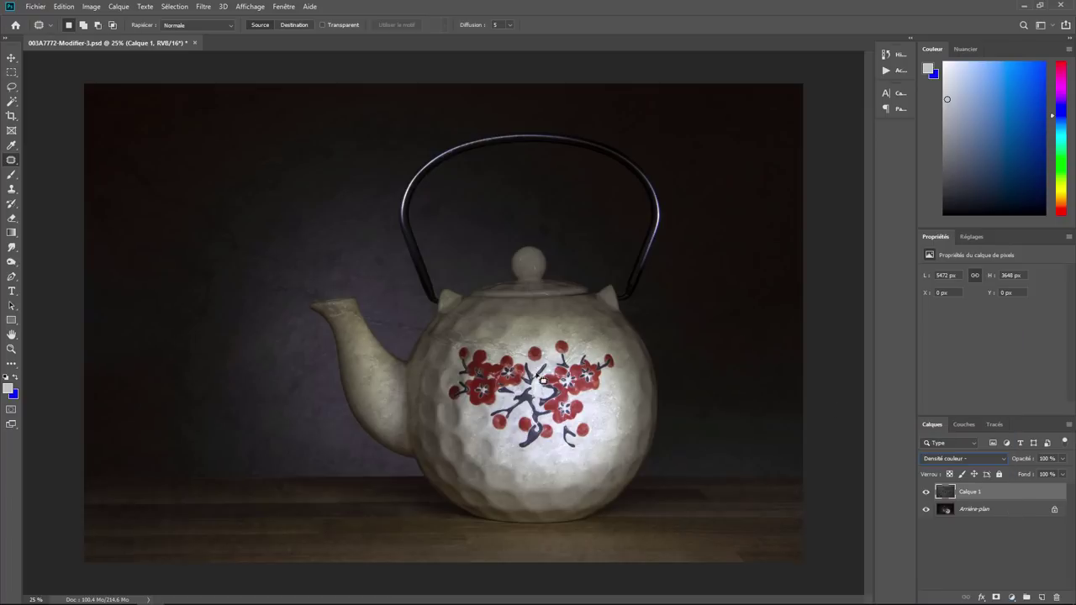
# Add a layer mask to Calque 1 and set up a black brush of about 167 px
pyautogui.click(995, 596)
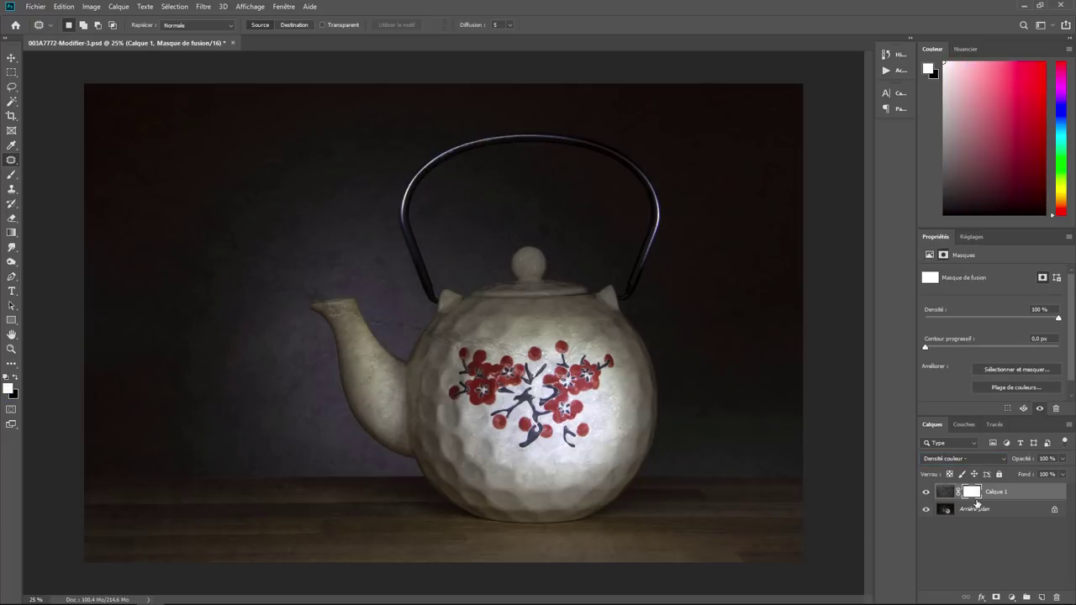
pyautogui.click(11, 175)
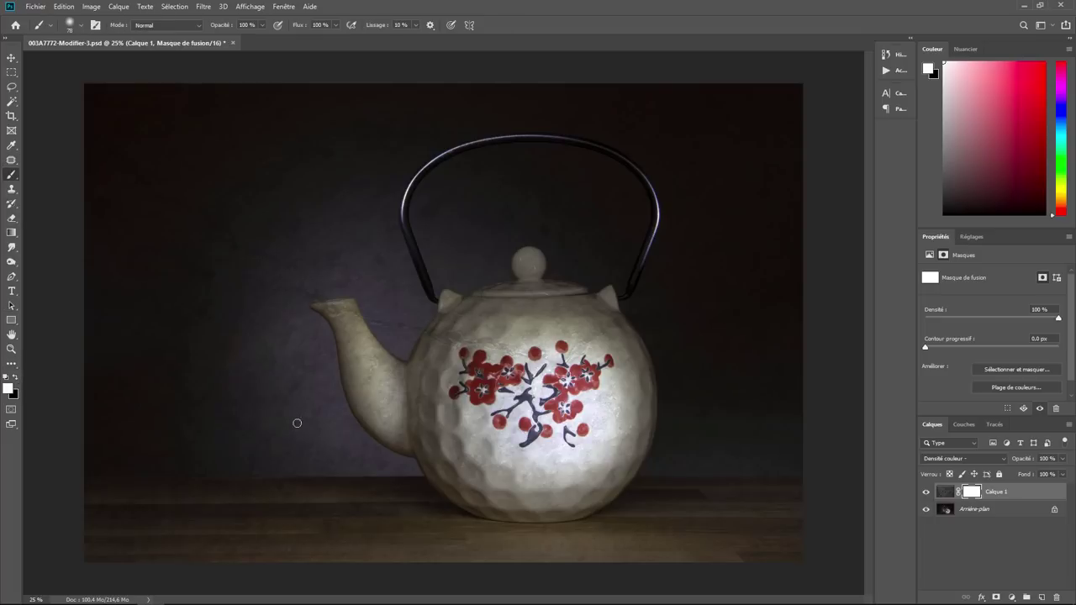
pyautogui.click(12, 377)
pyautogui.click(80, 27)
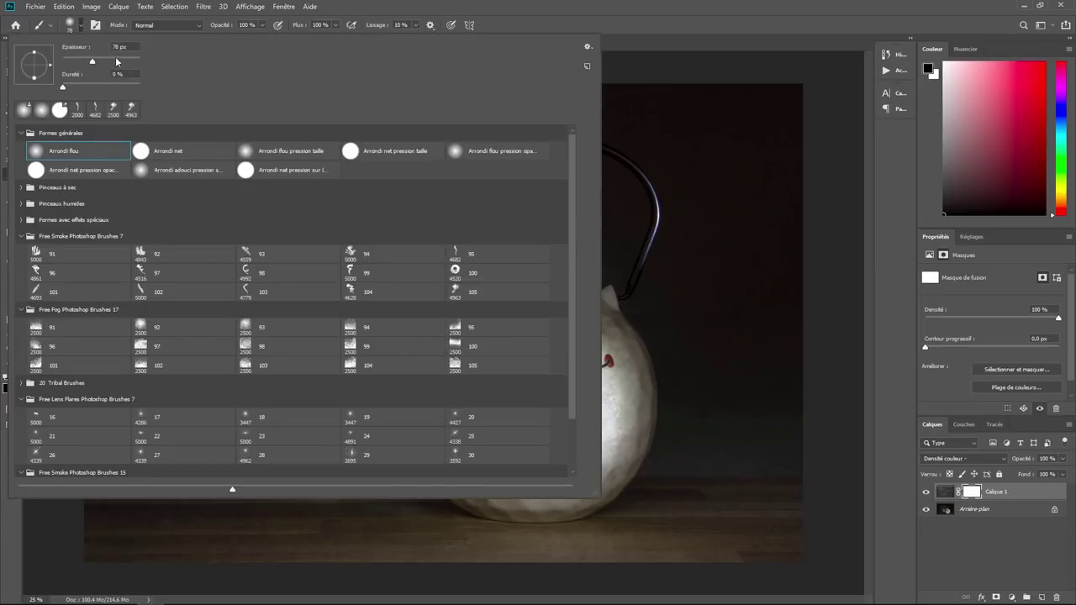
pyautogui.moveTo(92, 62); pyautogui.dragTo(115, 63)
pyautogui.press('Return')
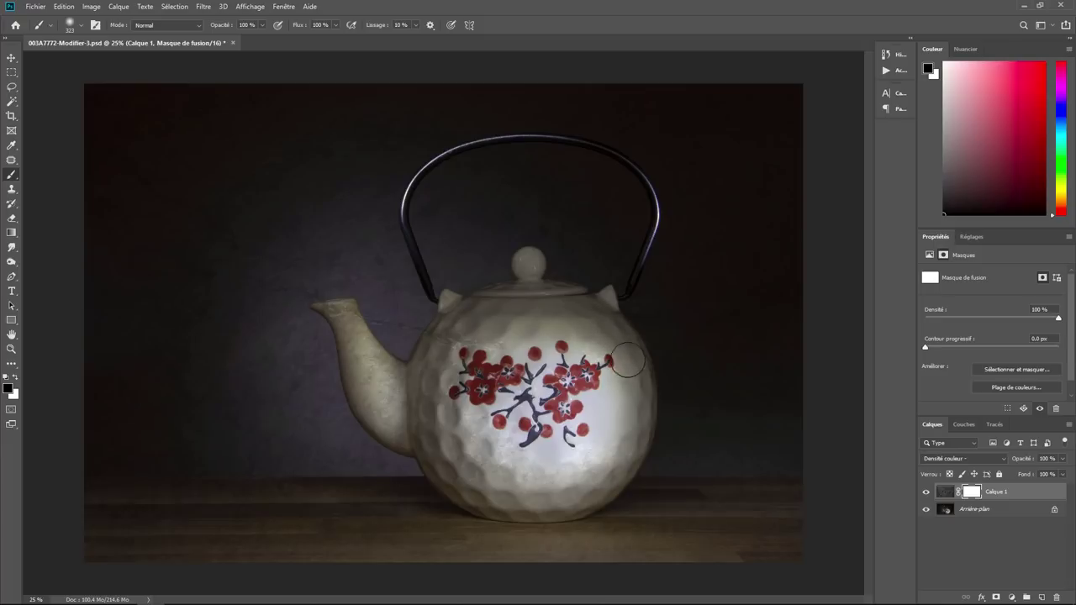
# Paint black on the mask over the teapot's right side, body, lid and spout
pyautogui.moveTo(624, 432); pyautogui.dragTo(580, 496)
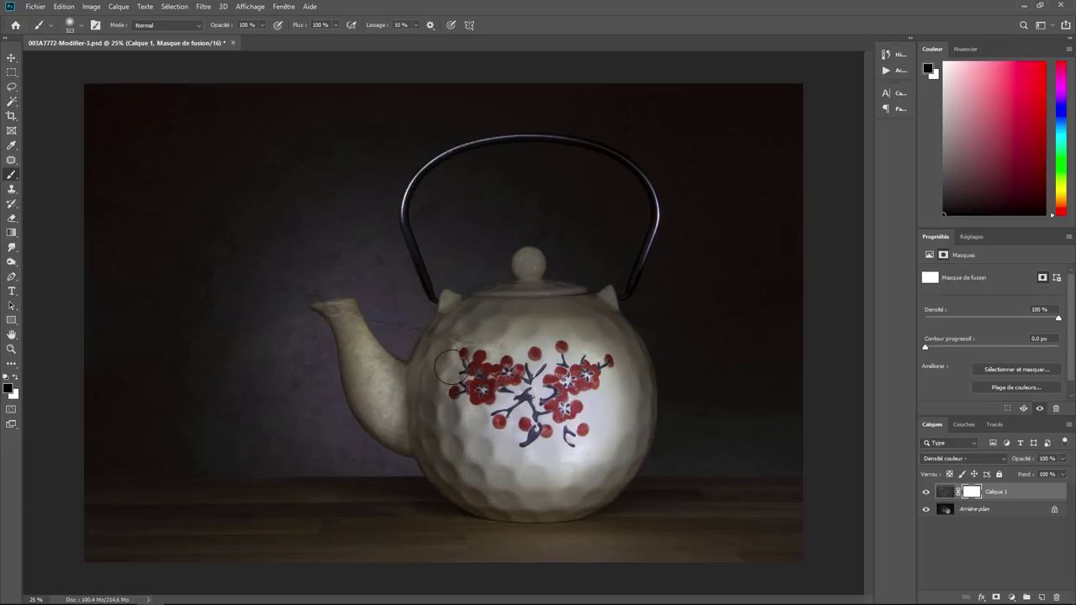
pyautogui.moveTo(440, 346)
pyautogui.mouseDown()
pyautogui.moveTo(416, 439)
pyautogui.moveTo(374, 402)
pyautogui.moveTo(394, 408)
pyautogui.moveTo(381, 367)
pyautogui.moveTo(529, 292)
pyautogui.moveTo(530, 264)
pyautogui.moveTo(538, 290)
pyautogui.moveTo(596, 311)
pyautogui.moveTo(472, 343)
pyautogui.moveTo(460, 374)
pyautogui.moveTo(548, 427)
pyautogui.moveTo(510, 391)
pyautogui.mouseUp()
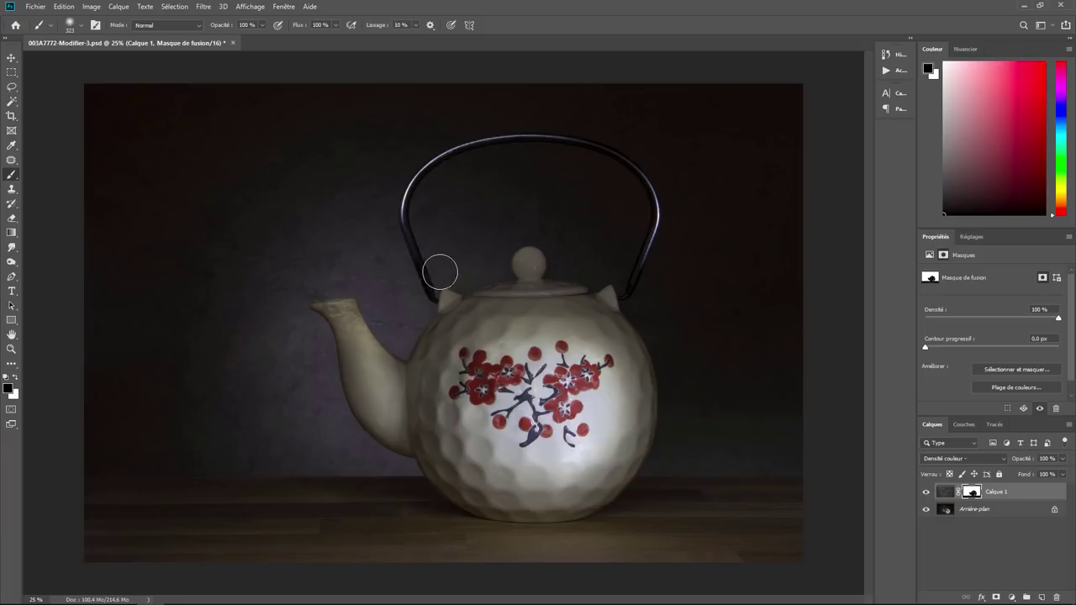
pyautogui.moveTo(352, 327); pyautogui.dragTo(337, 315)
pyautogui.click(81, 26)
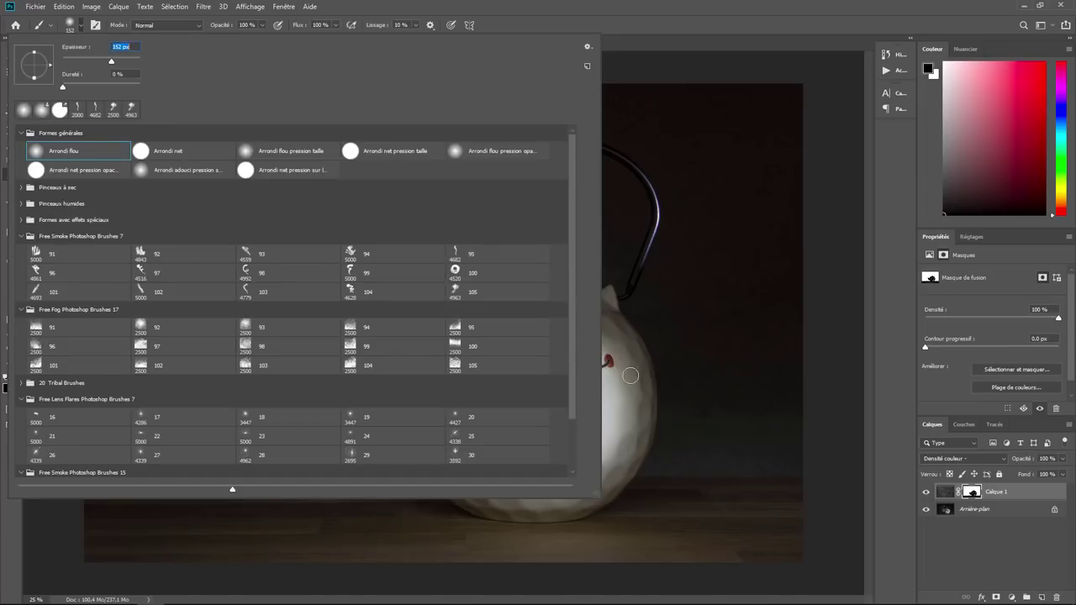
pyautogui.click(628, 385)
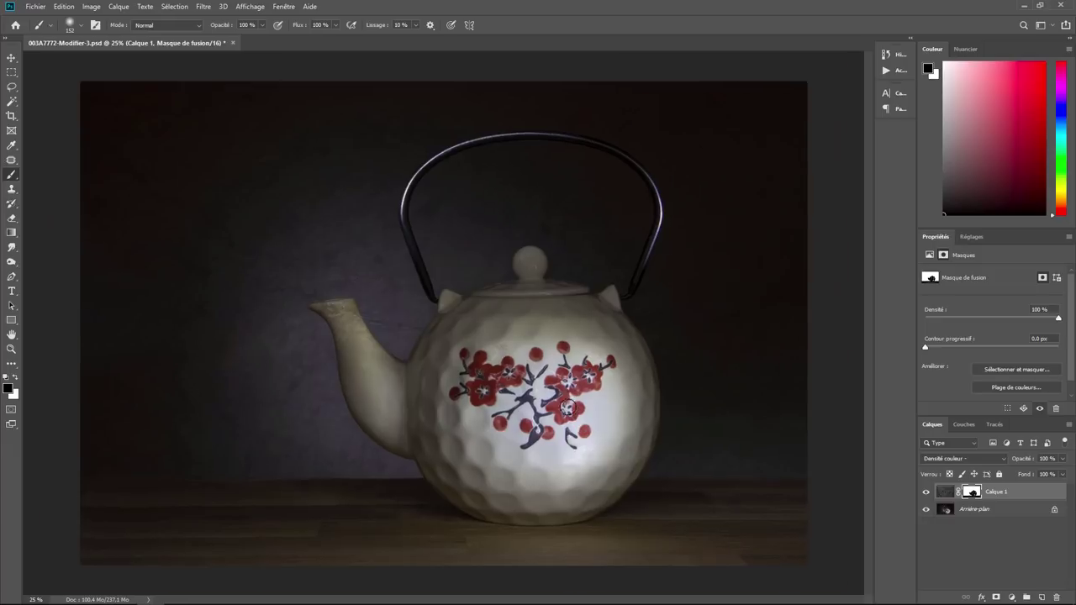
pyautogui.hotkey('ctrl', '+')
pyautogui.hotkey('ctrl', '+')
pyautogui.hotkey('ctrl', '+')
# Mask the stone texture off the spout and inspect the teapot's edges, base and handle
pyautogui.moveTo(265, 328)
pyautogui.mouseDown()
pyautogui.moveTo(223, 350)
pyautogui.moveTo(281, 415)
pyautogui.moveTo(157, 288)
pyautogui.moveTo(185, 372)
pyautogui.moveTo(202, 501)
pyautogui.moveTo(232, 552)
pyautogui.moveTo(199, 389)
pyautogui.moveTo(126, 281)
pyautogui.moveTo(190, 291)
pyautogui.moveTo(197, 314)
pyautogui.moveTo(197, 288)
pyautogui.moveTo(207, 325)
pyautogui.moveTo(188, 305)
pyautogui.moveTo(181, 326)
pyautogui.mouseUp()
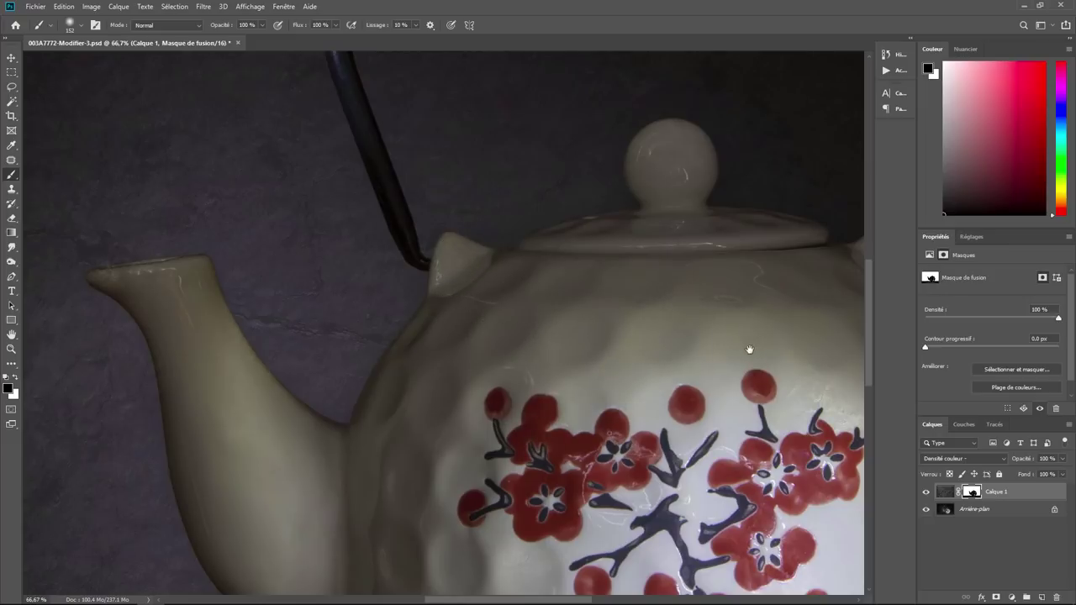
pyautogui.moveTo(748, 353); pyautogui.dragTo(487, 331)
pyautogui.moveTo(612, 427); pyautogui.dragTo(744, 229)
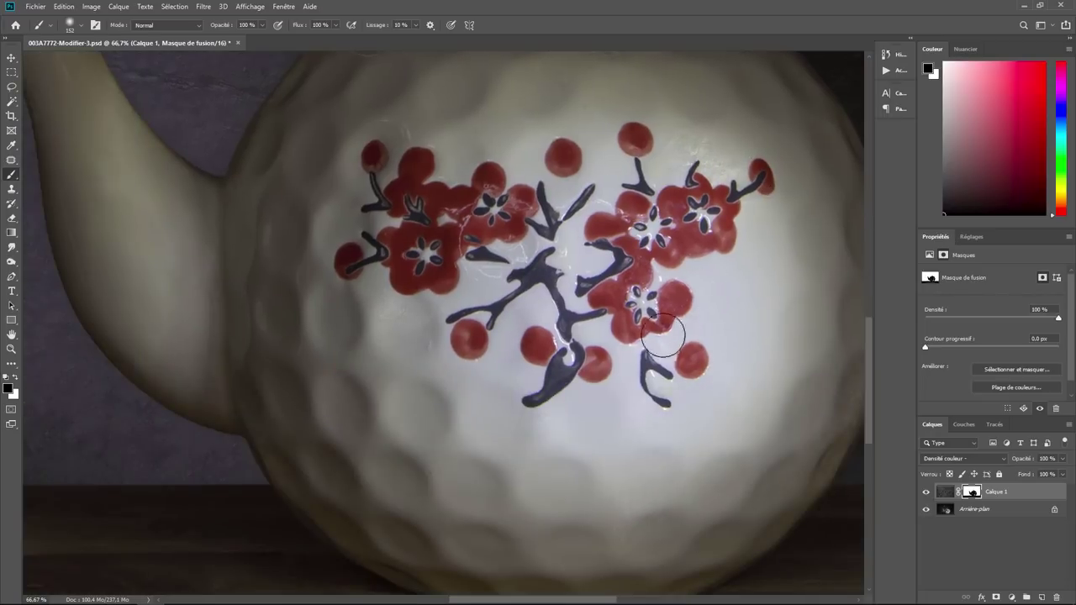
pyautogui.moveTo(669, 423); pyautogui.dragTo(447, 364)
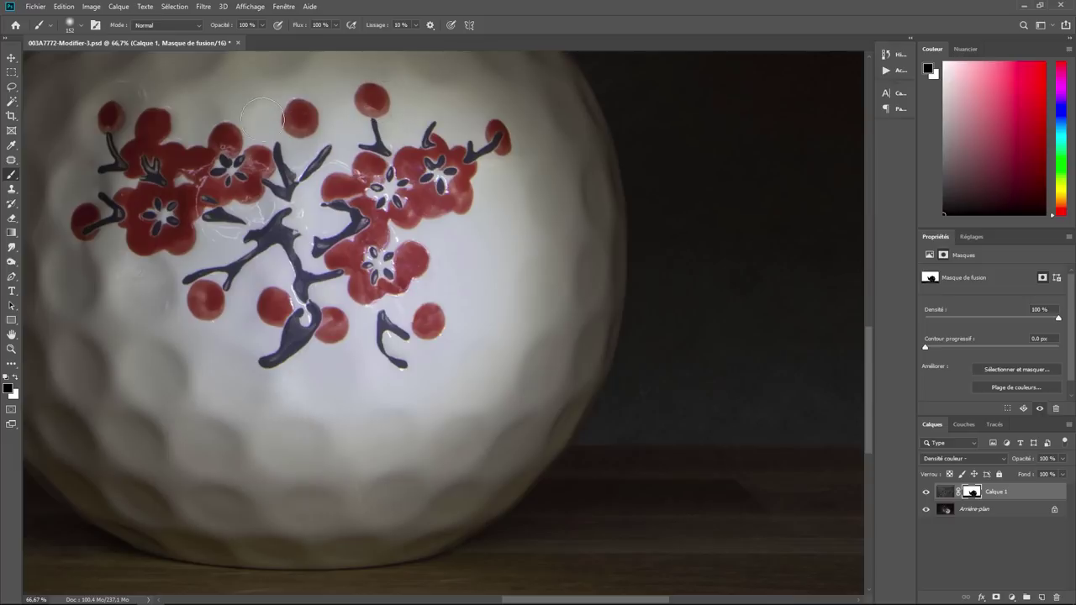
pyautogui.moveTo(208, 325); pyautogui.dragTo(463, 377)
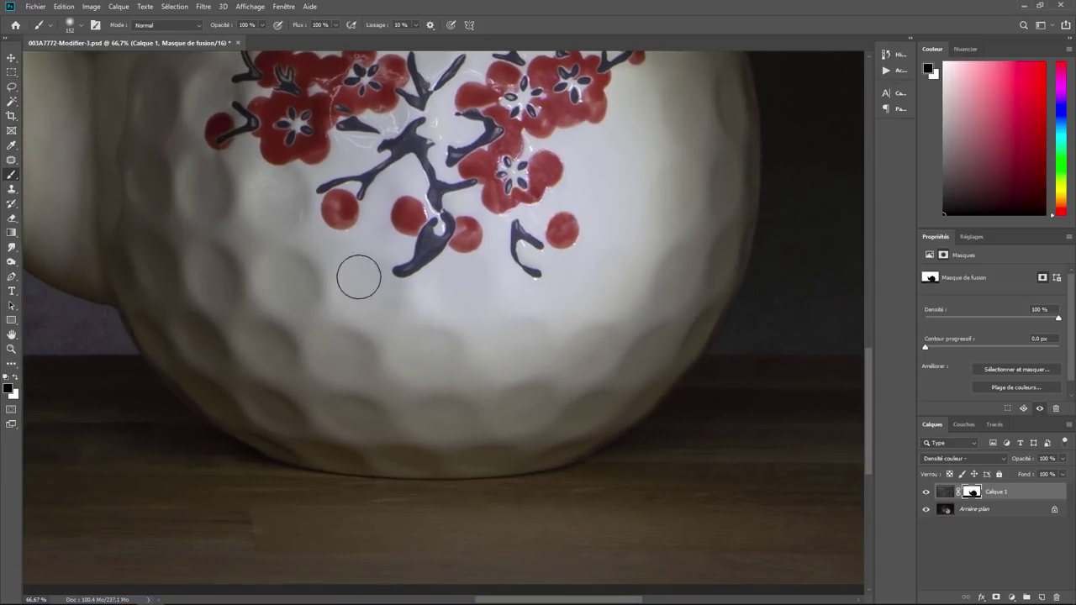
pyautogui.moveTo(355, 277); pyautogui.dragTo(360, 325)
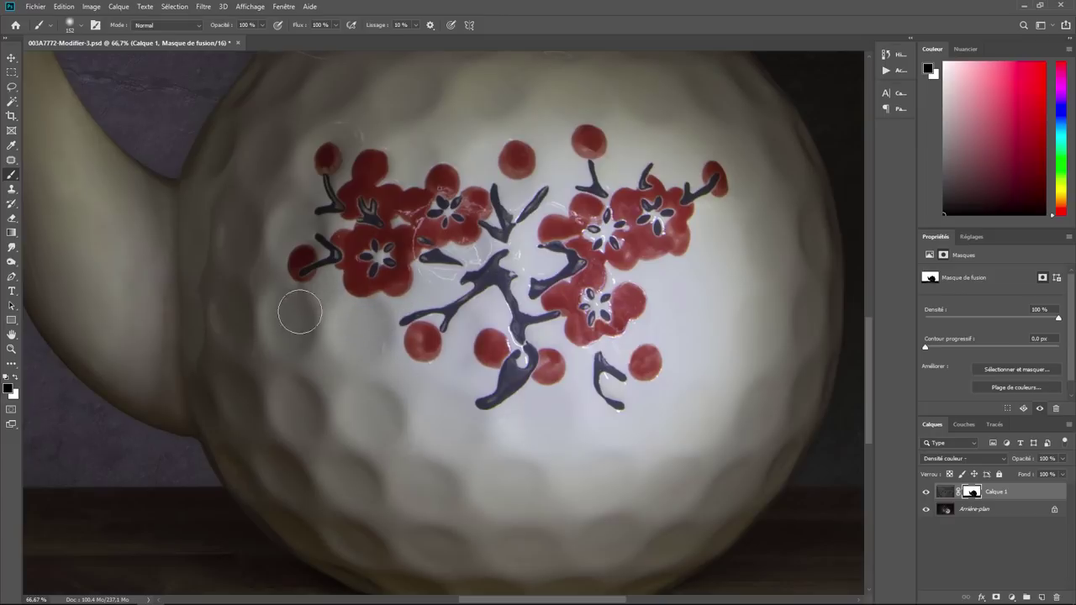
pyautogui.moveTo(360, 156); pyautogui.dragTo(479, 457)
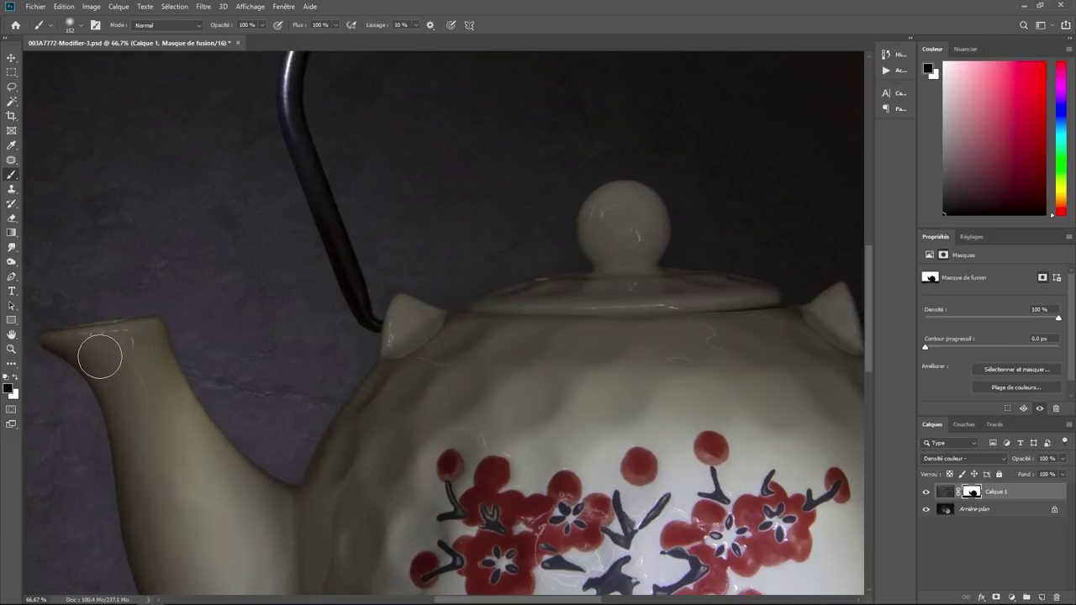
pyautogui.click(17, 379)
pyautogui.click(16, 379)
pyautogui.moveTo(355, 216); pyautogui.dragTo(315, 355)
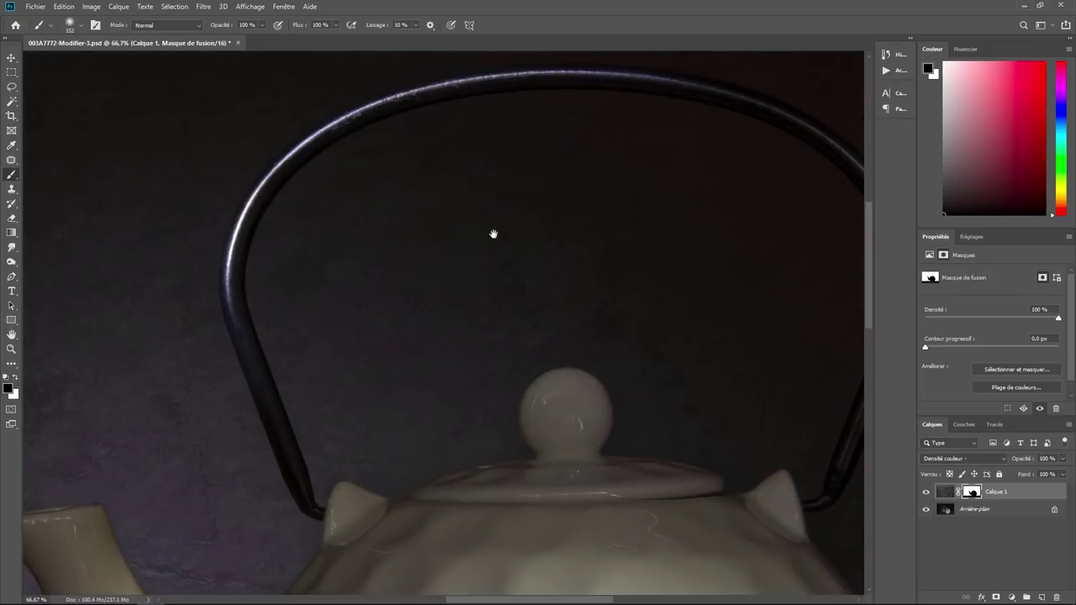
pyautogui.moveTo(493, 233)
pyautogui.mouseDown()
pyautogui.moveTo(260, 284)
pyautogui.moveTo(379, 216)
pyautogui.moveTo(569, 207)
pyautogui.mouseUp()
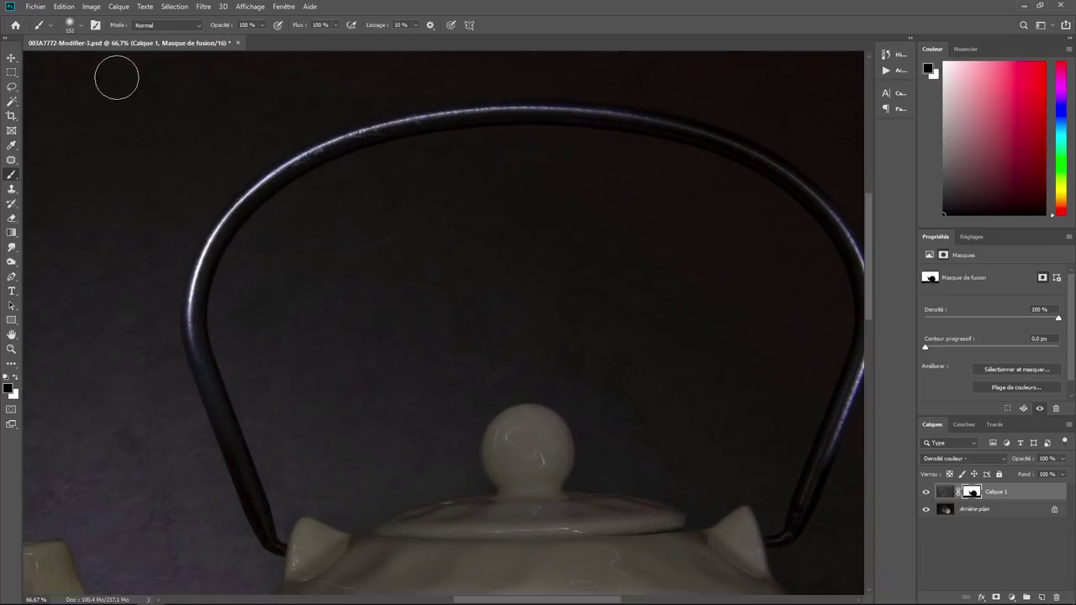
# Shrink the brush to 62 px and clean the mask around the handle and lid
pyautogui.click(81, 30)
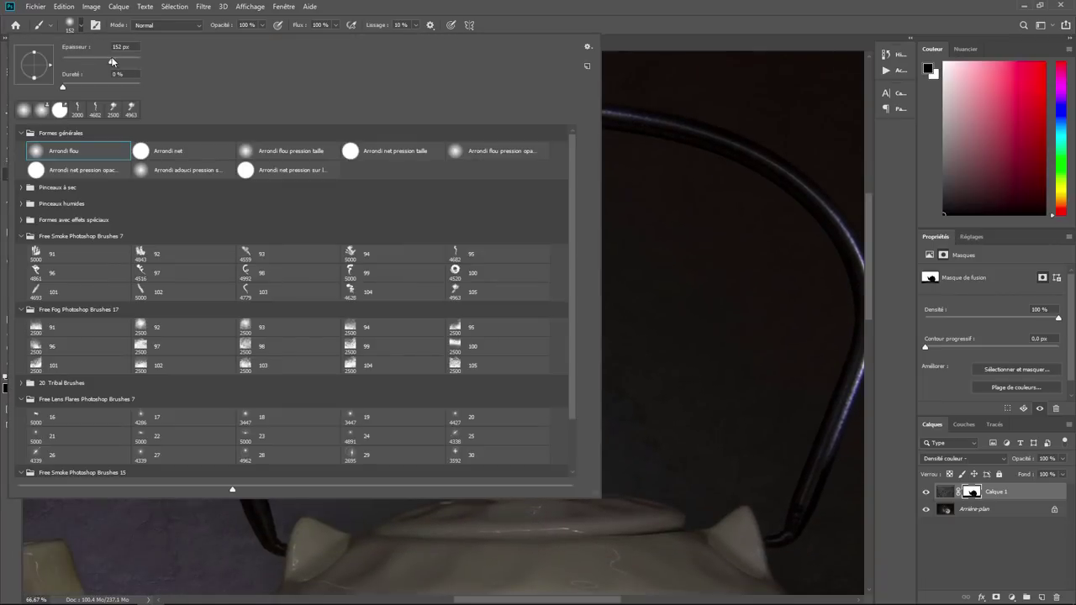
pyautogui.press('BackSpace')
pyautogui.press('Return')
pyautogui.press('Return')
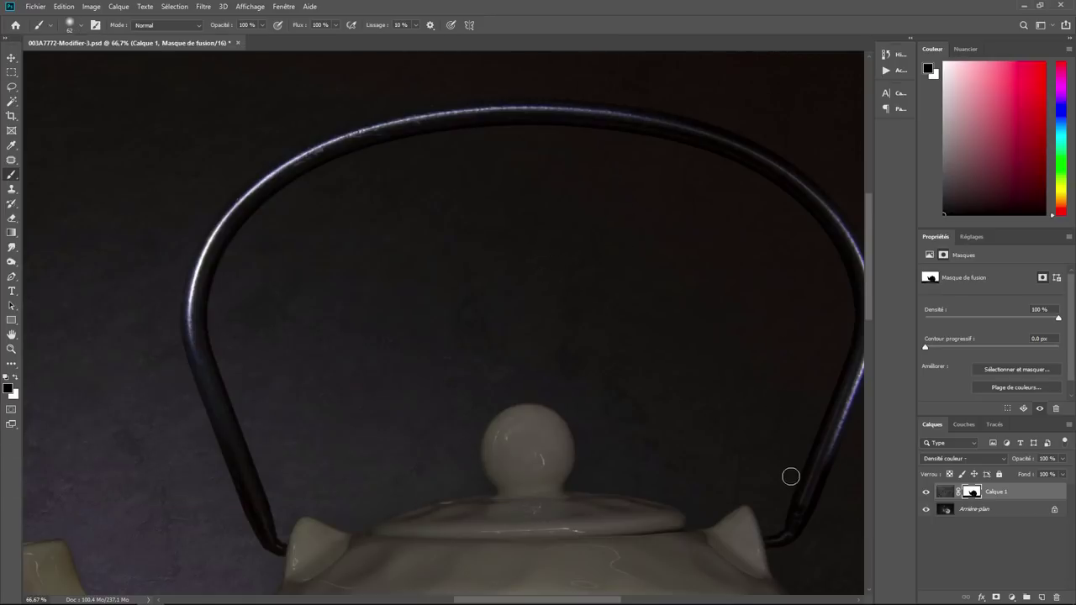
pyautogui.moveTo(777, 437); pyautogui.dragTo(593, 409)
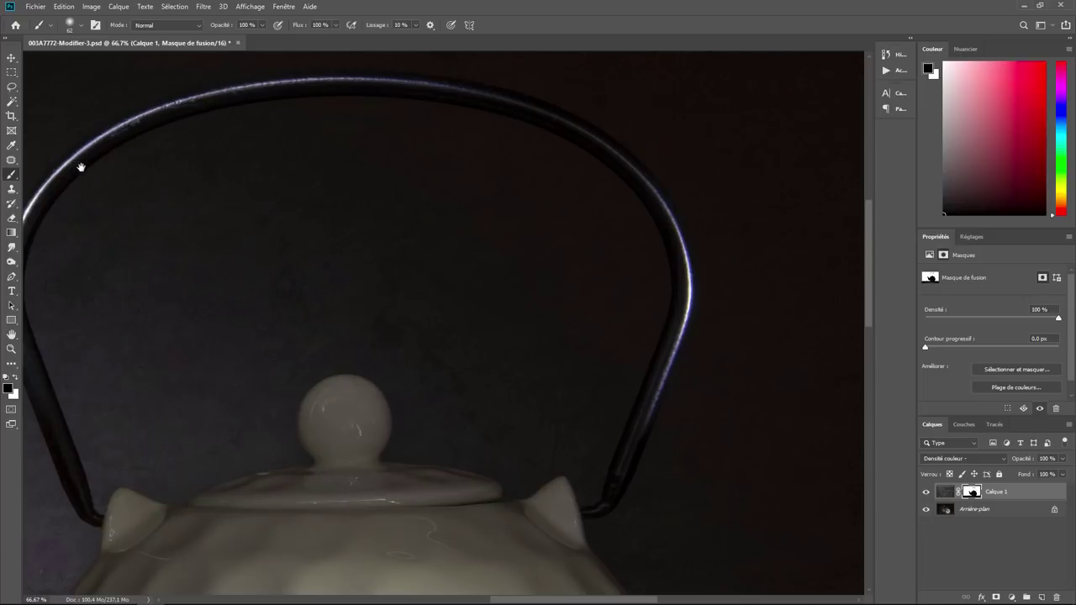
pyautogui.moveTo(81, 167); pyautogui.dragTo(231, 145)
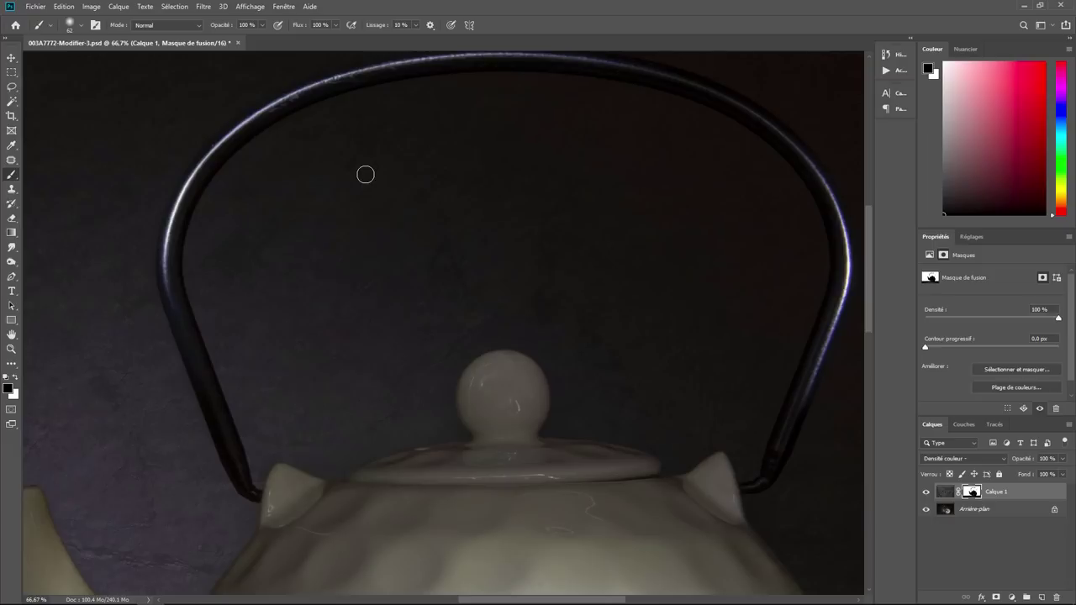
pyautogui.scroll(-2, 364, 174)
pyautogui.scroll(-2, 365, 174)
pyautogui.scroll(-2, 365, 174)
pyautogui.scroll(-1, 365, 174)
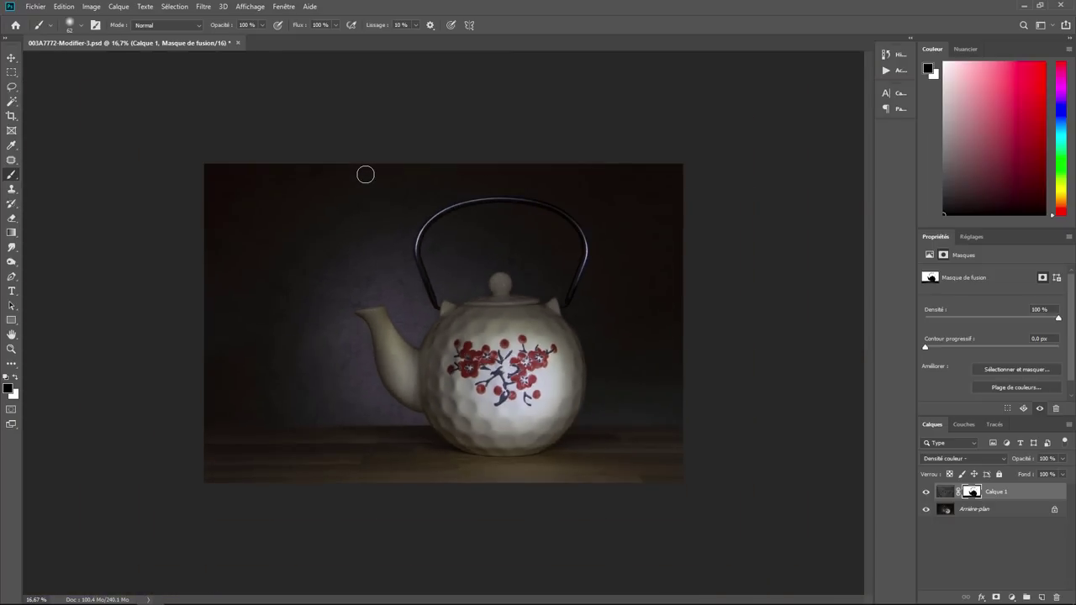
pyautogui.scroll(1, 364, 174)
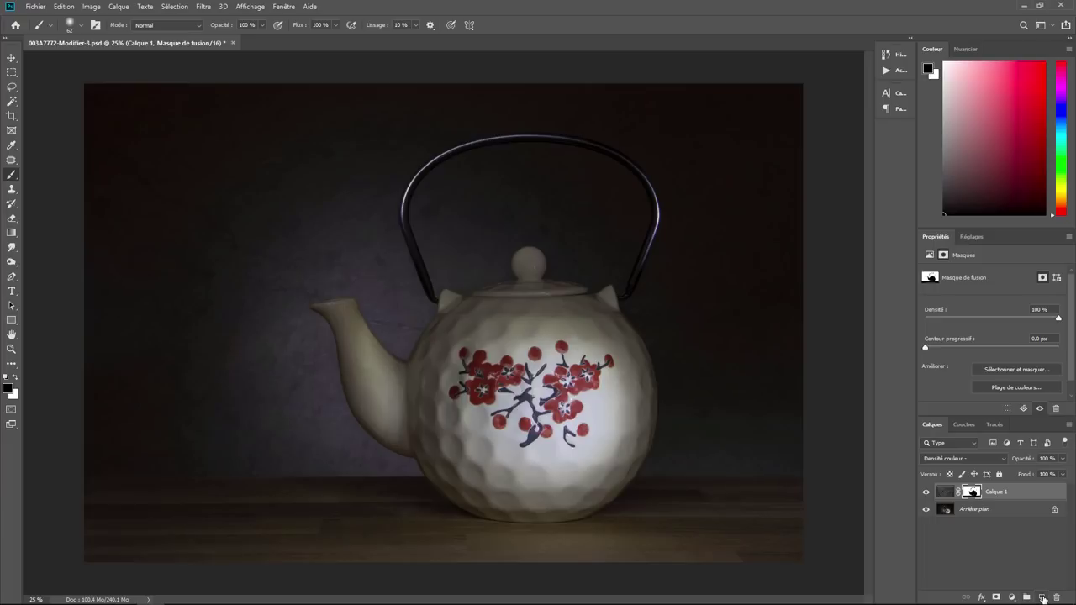
# Add empty layer Calque 2, set the foreground to white, and load Free Smoke brush 96
pyautogui.click(1042, 598)
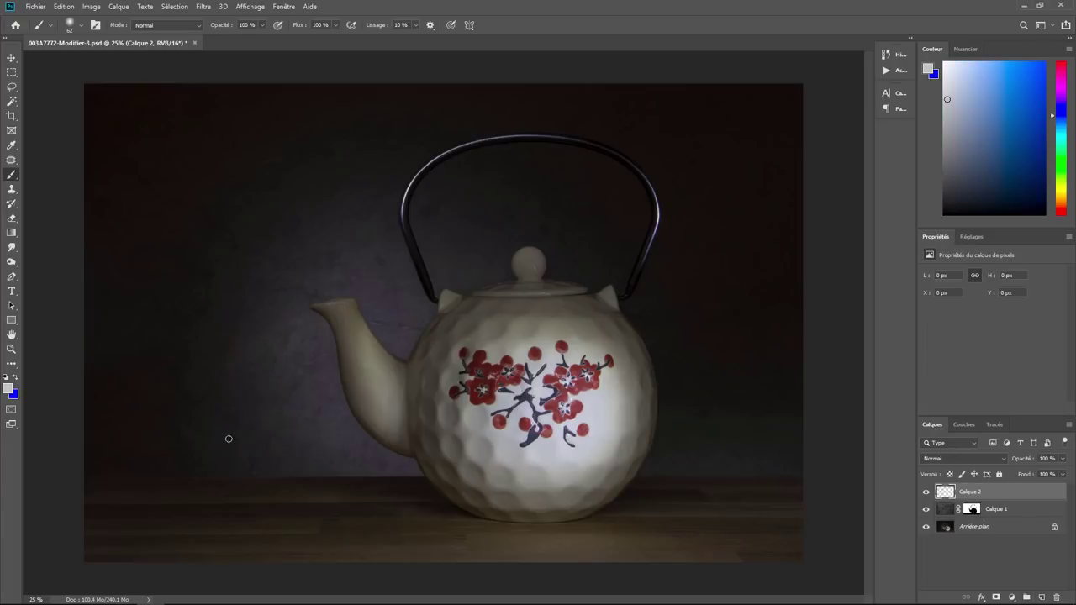
pyautogui.click(10, 389)
pyautogui.moveTo(585, 244); pyautogui.dragTo(552, 198)
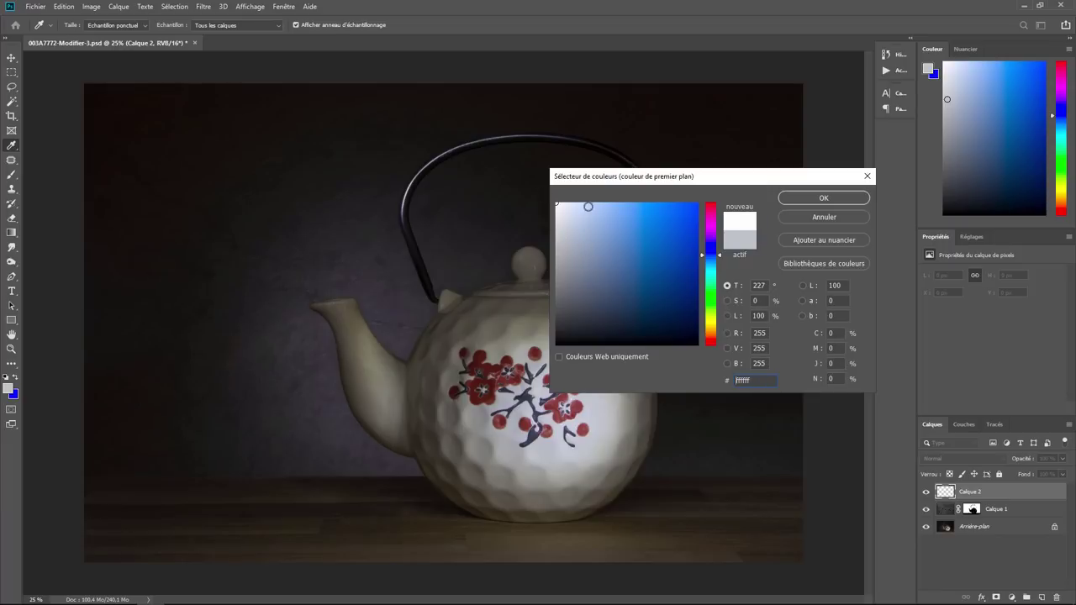
pyautogui.click(824, 198)
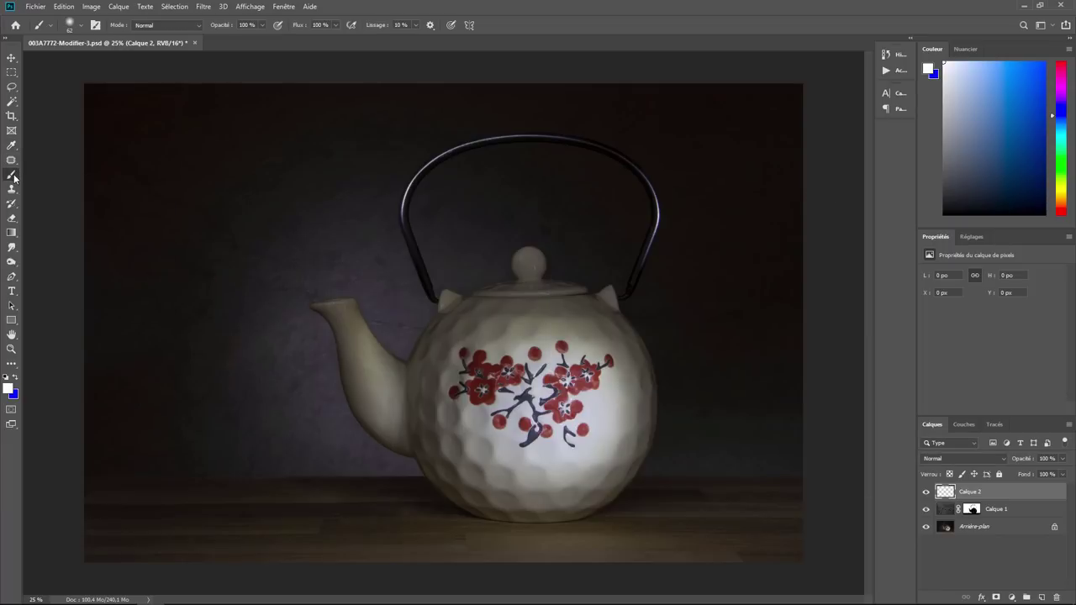
pyautogui.click(82, 26)
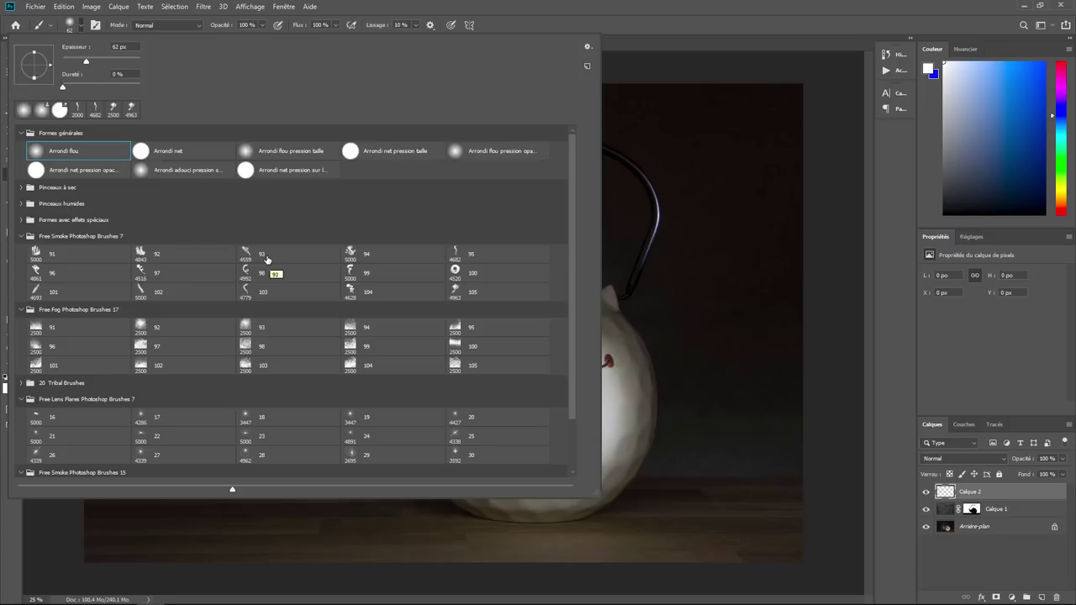
pyautogui.click(61, 281)
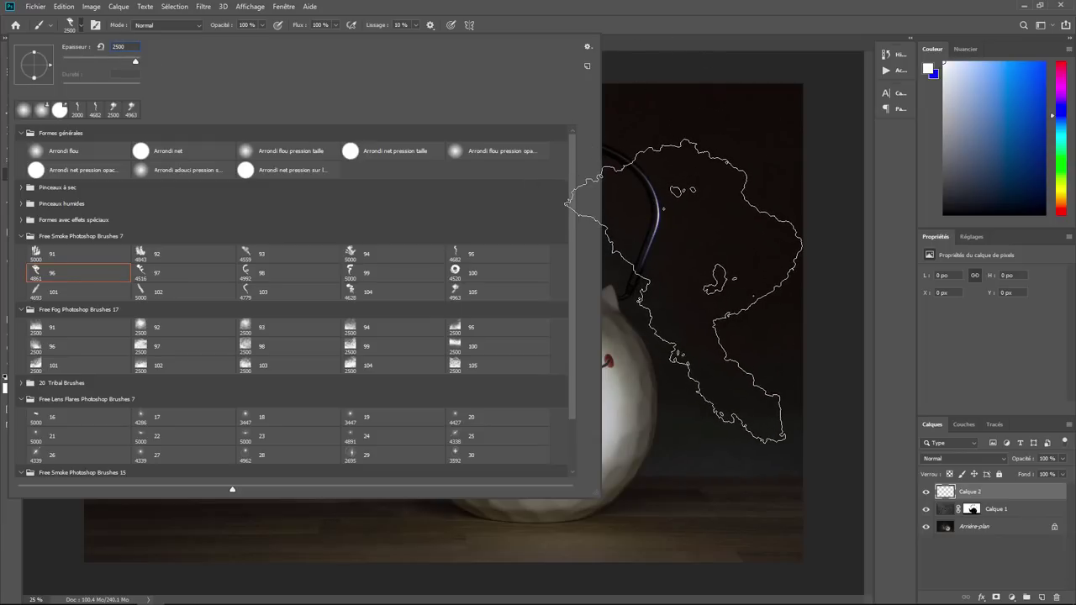
# Stamp one white smoke plume over the teapot spout on Calque 2
pyautogui.click(683, 291)
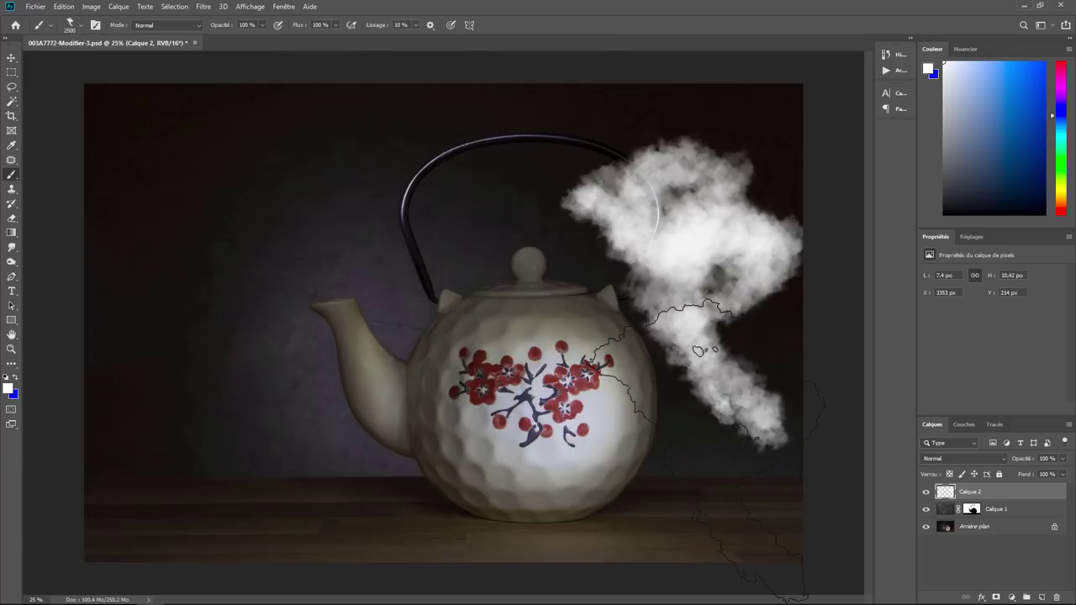
pyautogui.hotkey('ctrl', 'z')
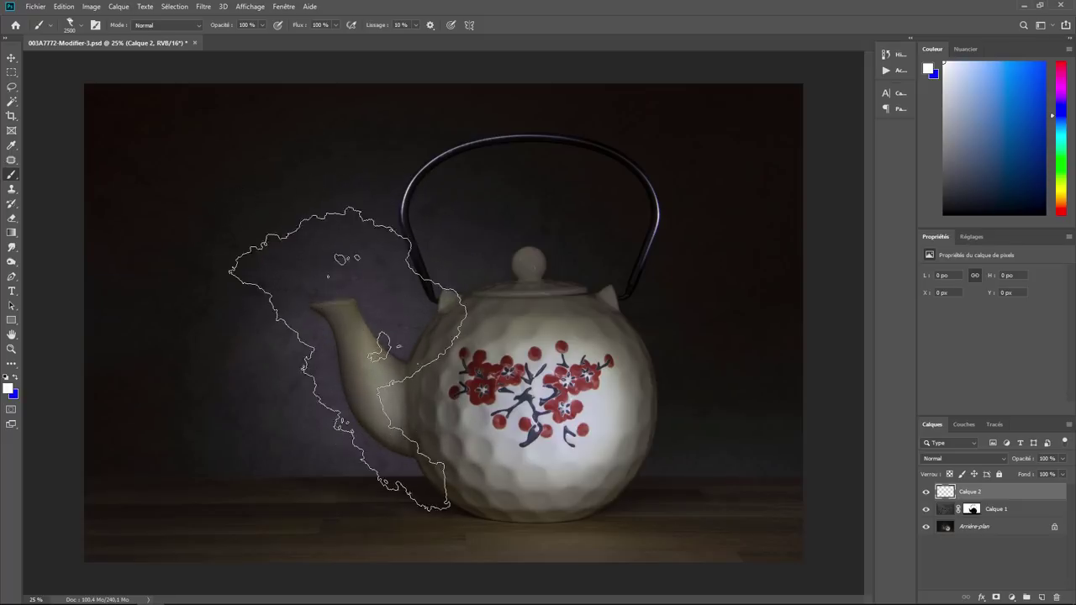
pyautogui.click(294, 315)
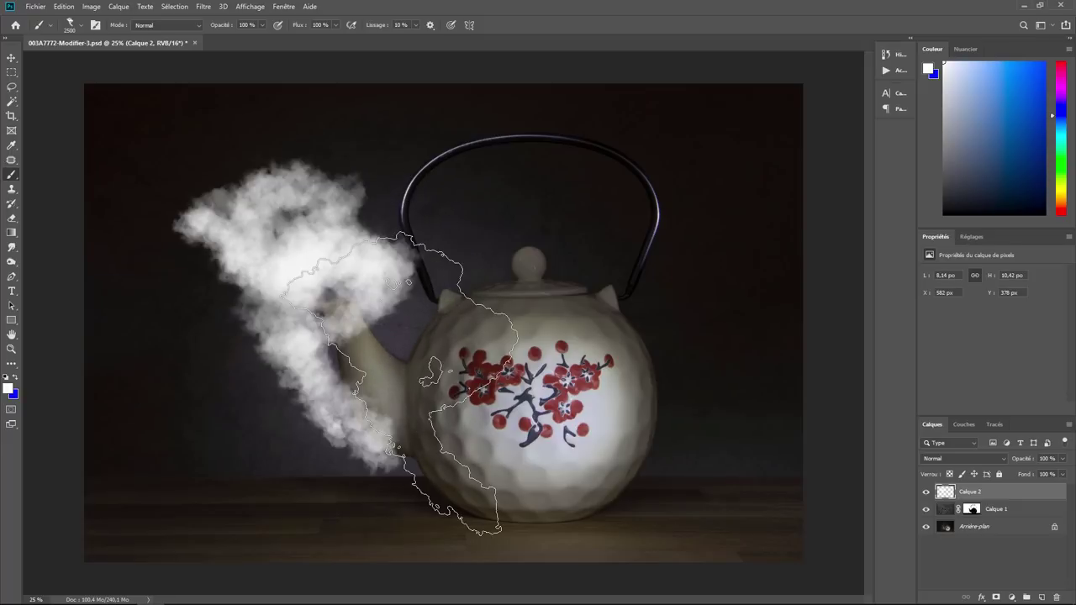
# Scale the smoke plume to about 77.58% and place it rising from the spout
pyautogui.click(65, 6)
pyautogui.moveTo(84, 263)
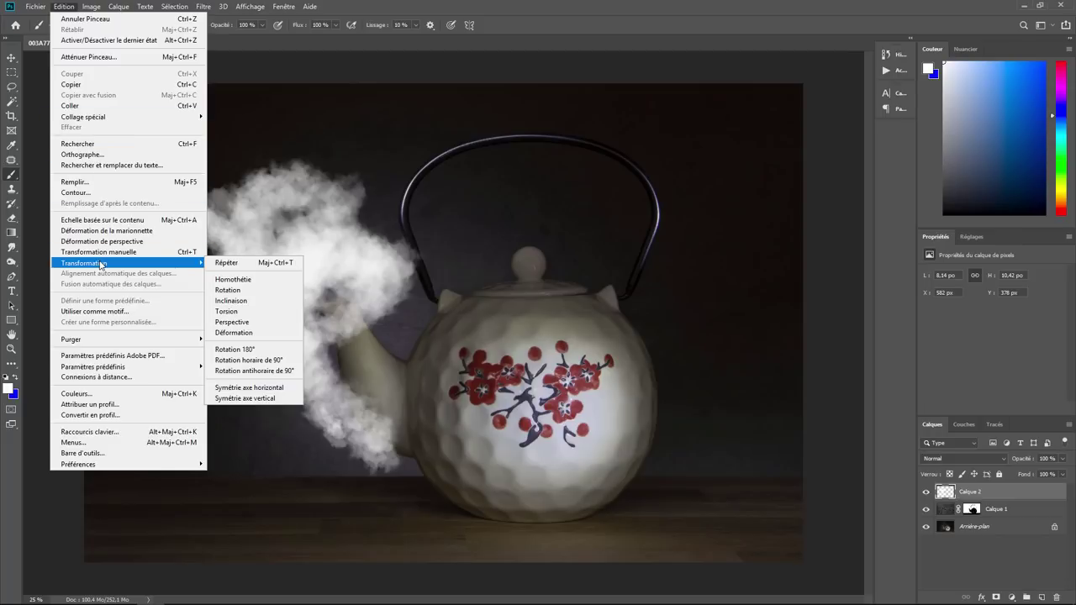
pyautogui.click(235, 278)
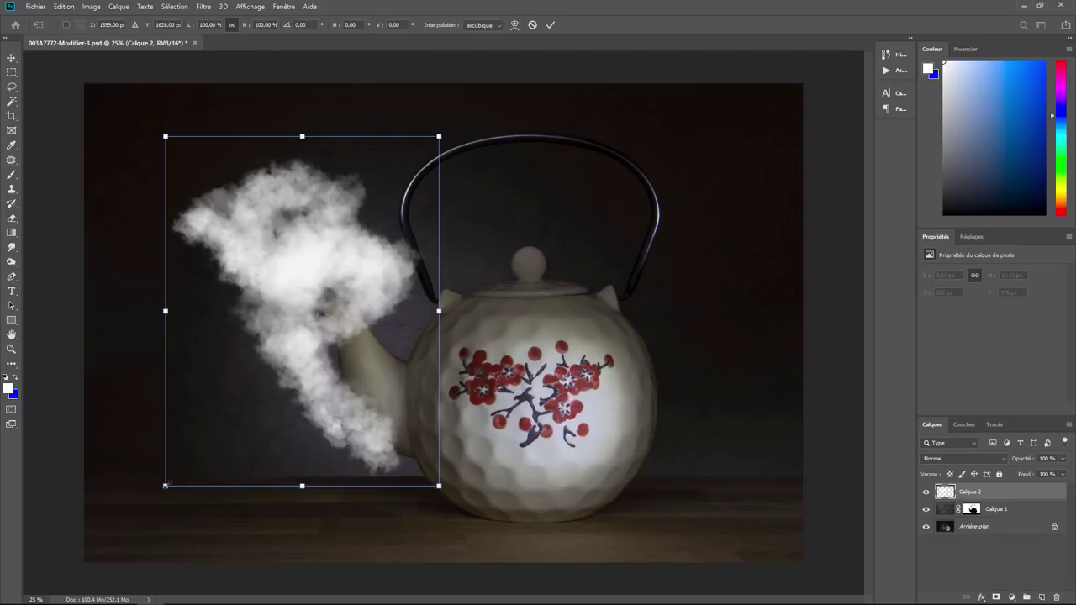
pyautogui.moveTo(166, 485); pyautogui.dragTo(211, 426)
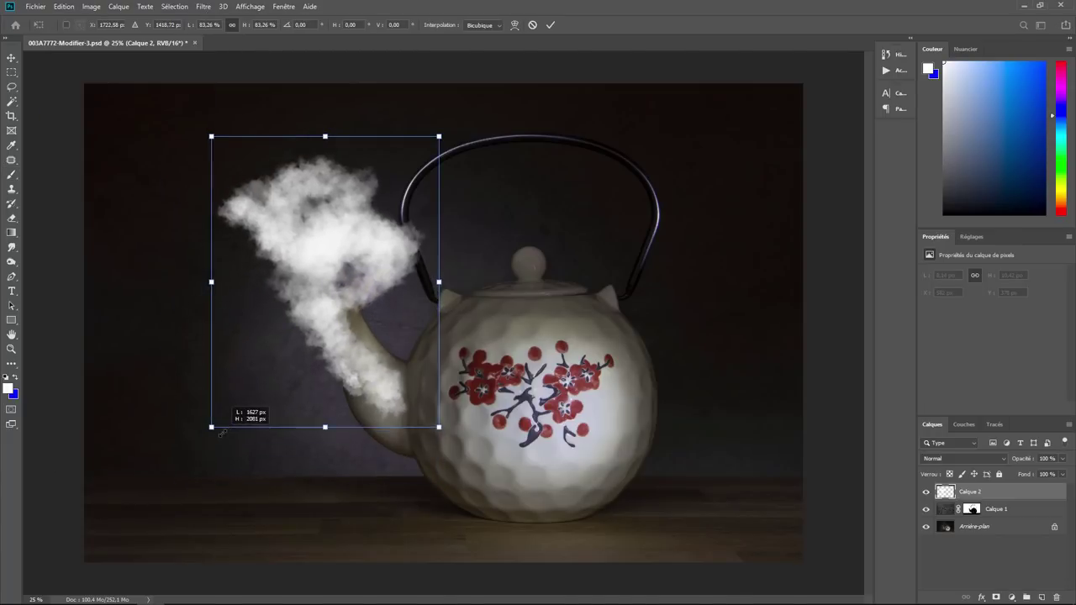
pyautogui.moveTo(326, 286)
pyautogui.mouseDown()
pyautogui.moveTo(309, 221)
pyautogui.moveTo(294, 232)
pyautogui.moveTo(314, 226)
pyautogui.moveTo(308, 244)
pyautogui.moveTo(318, 243)
pyautogui.mouseUp()
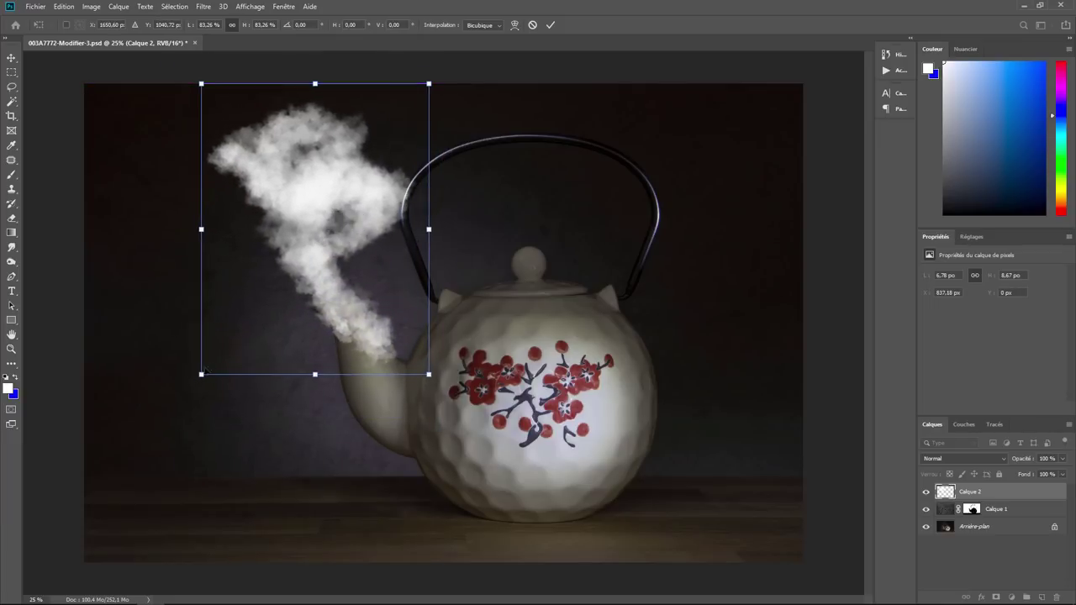
pyautogui.moveTo(204, 371); pyautogui.dragTo(216, 354)
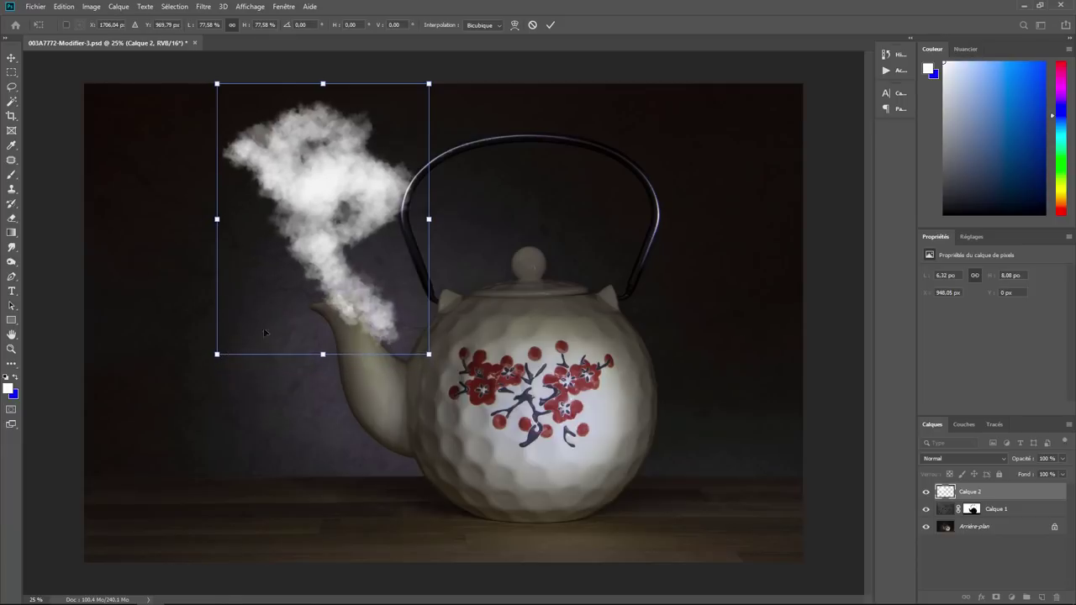
pyautogui.moveTo(350, 267); pyautogui.dragTo(338, 282)
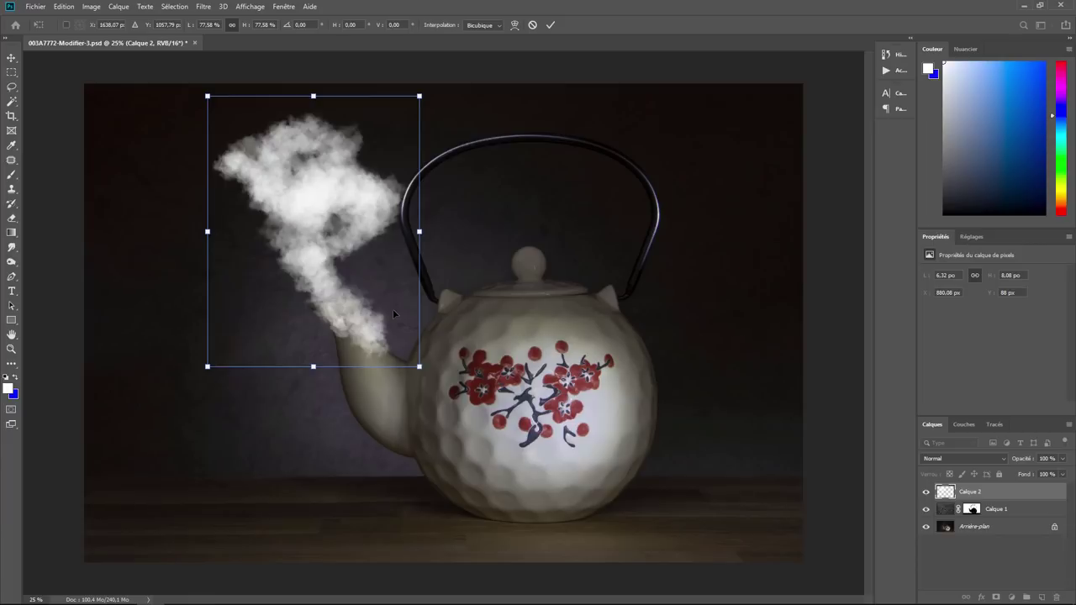
pyautogui.press('Return')
pyautogui.press('b')
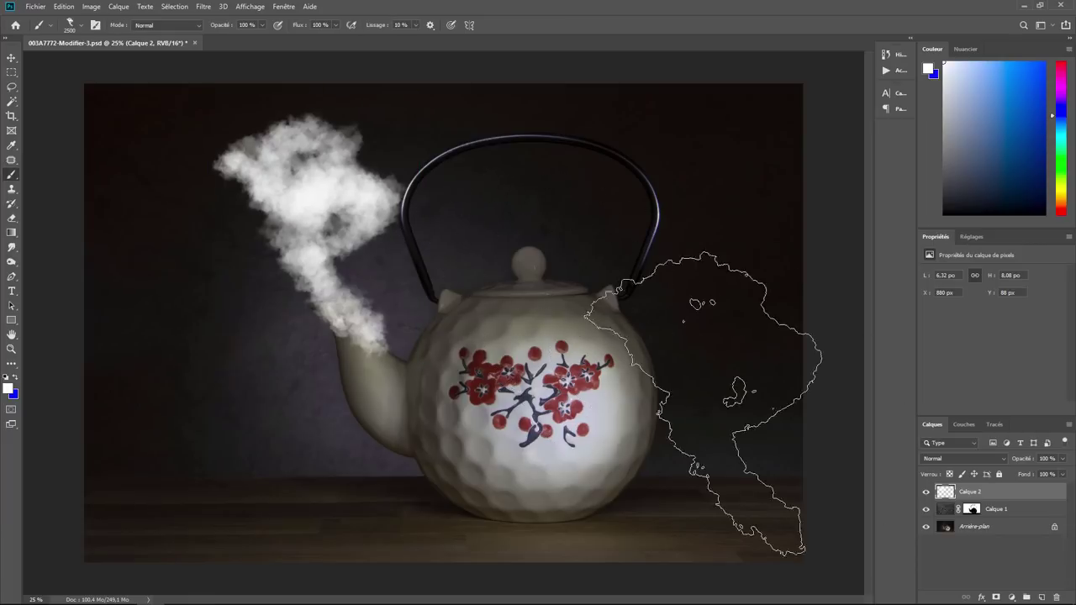
# Lower Calque 2's layer opacity to 14%
pyautogui.click(1063, 459)
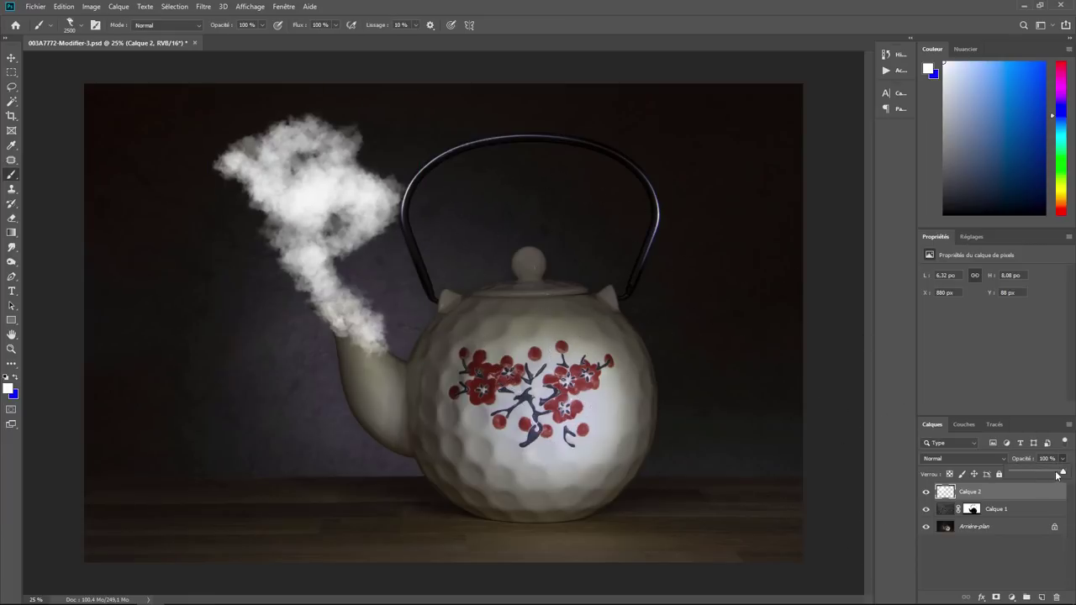
pyautogui.moveTo(1015, 474); pyautogui.dragTo(1010, 475)
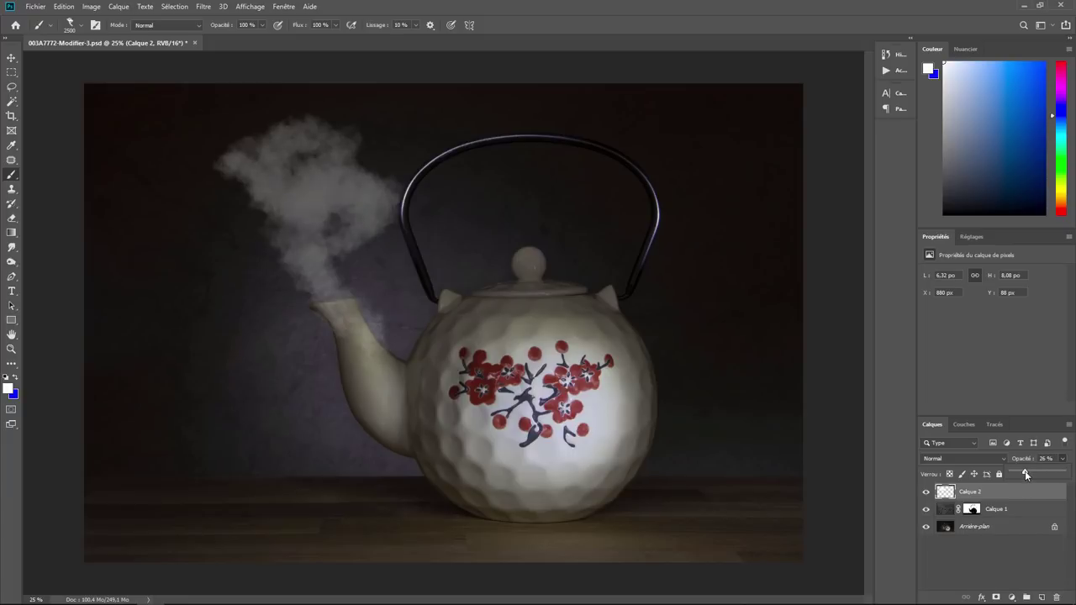
pyautogui.moveTo(1024, 471); pyautogui.dragTo(1022, 470)
pyautogui.moveTo(1029, 475); pyautogui.dragTo(1022, 474)
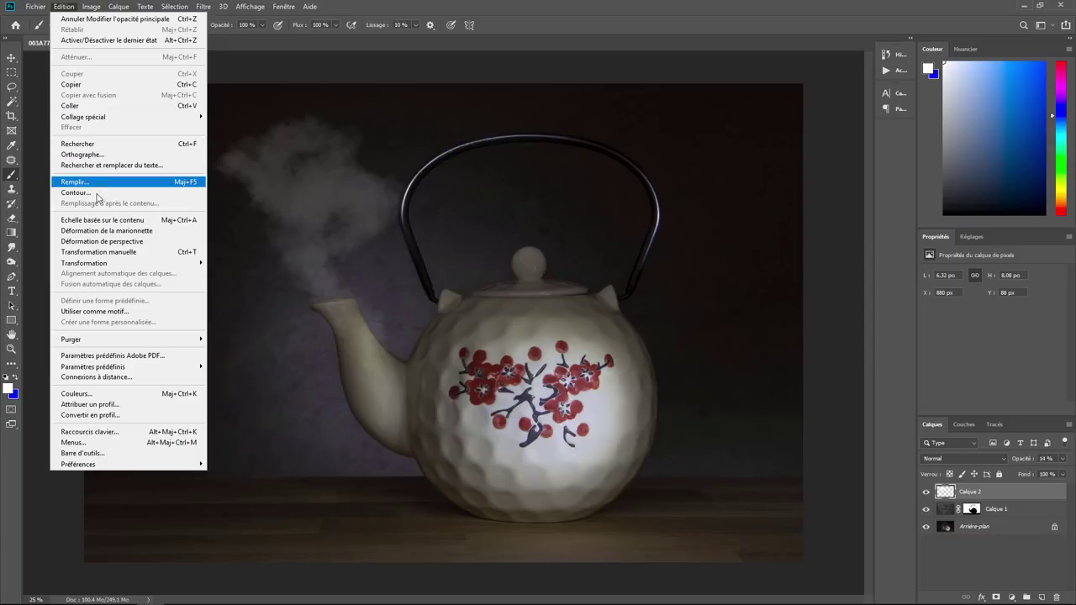
# Rescale the steam to about 94% wide and 109% tall, repositioned above the spout
pyautogui.moveTo(84, 263)
pyautogui.click(227, 281)
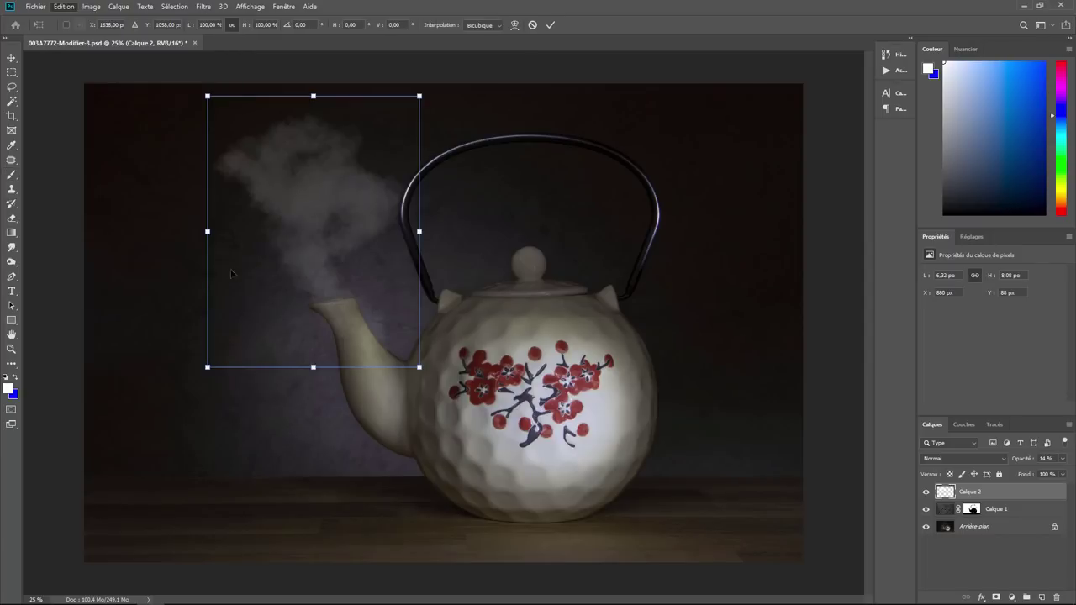
pyautogui.moveTo(206, 95); pyautogui.dragTo(176, 75)
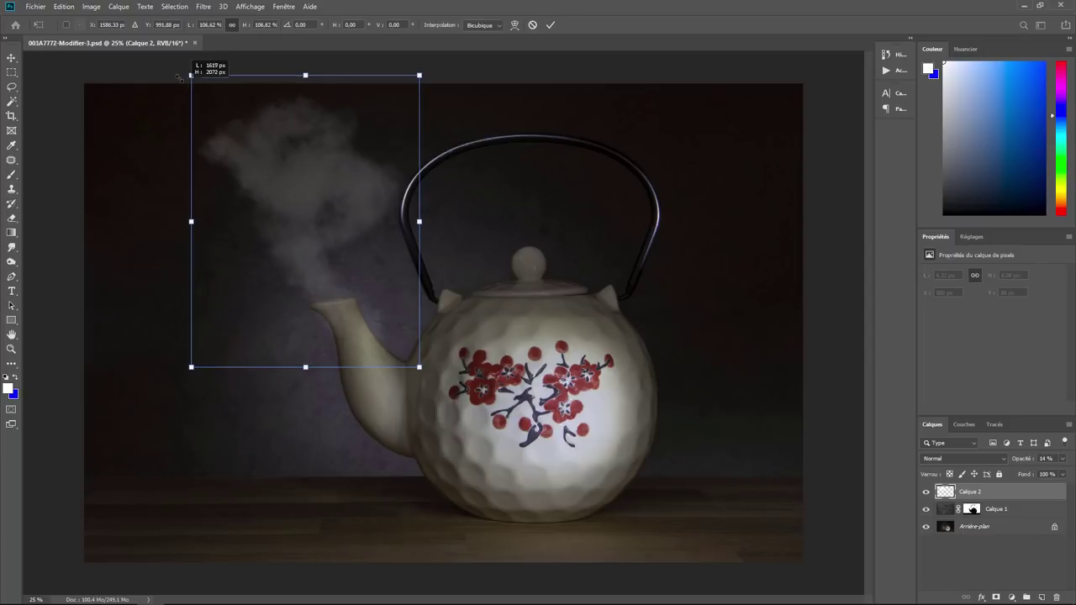
pyautogui.moveTo(418, 218); pyautogui.dragTo(387, 220)
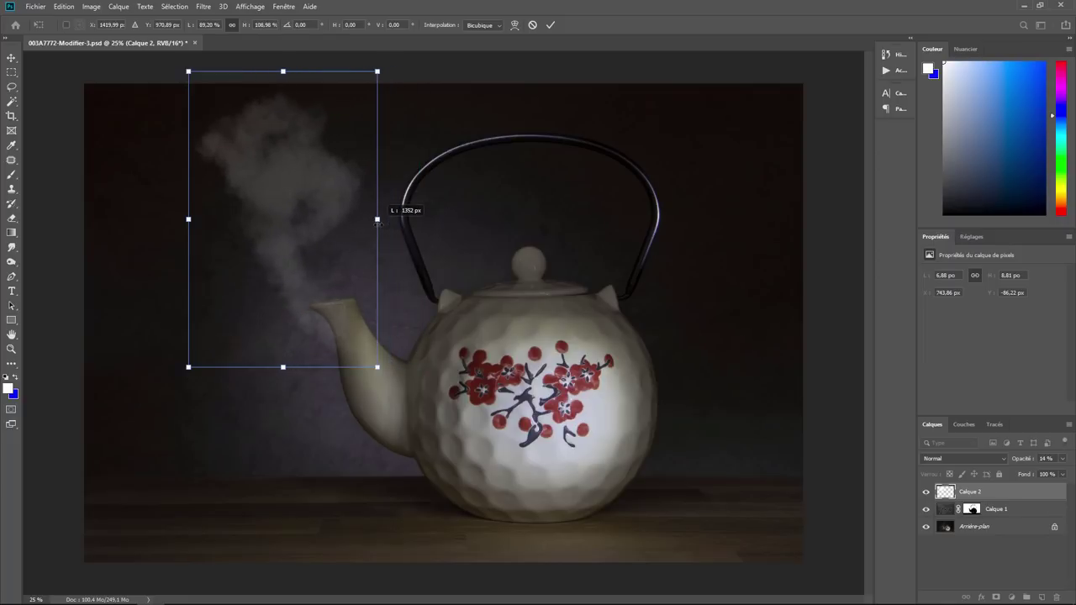
pyautogui.moveTo(282, 203); pyautogui.dragTo(297, 200)
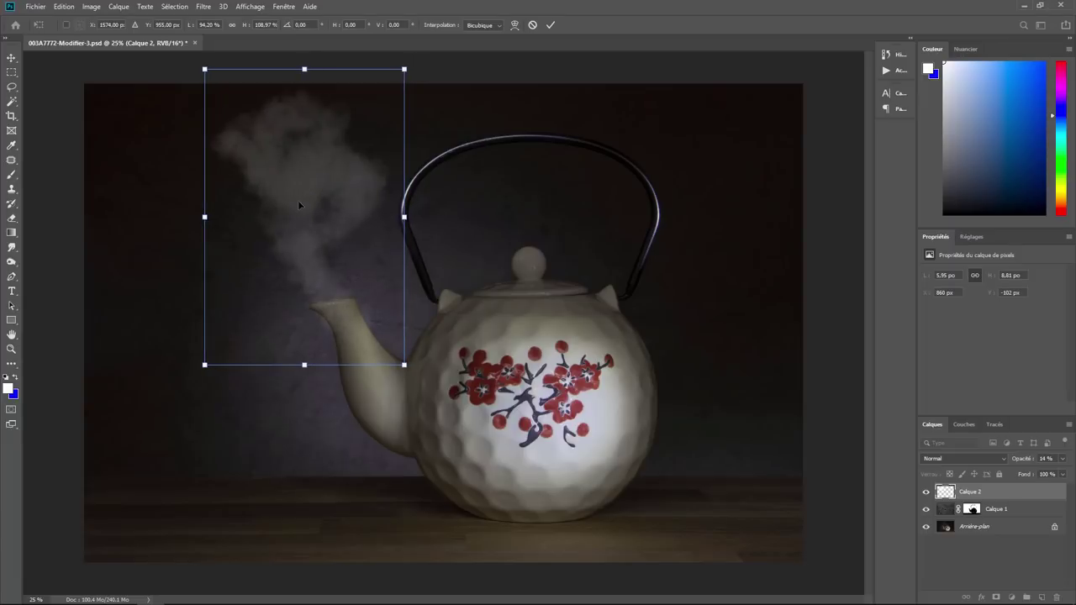
pyautogui.press('Return')
pyautogui.press('b')
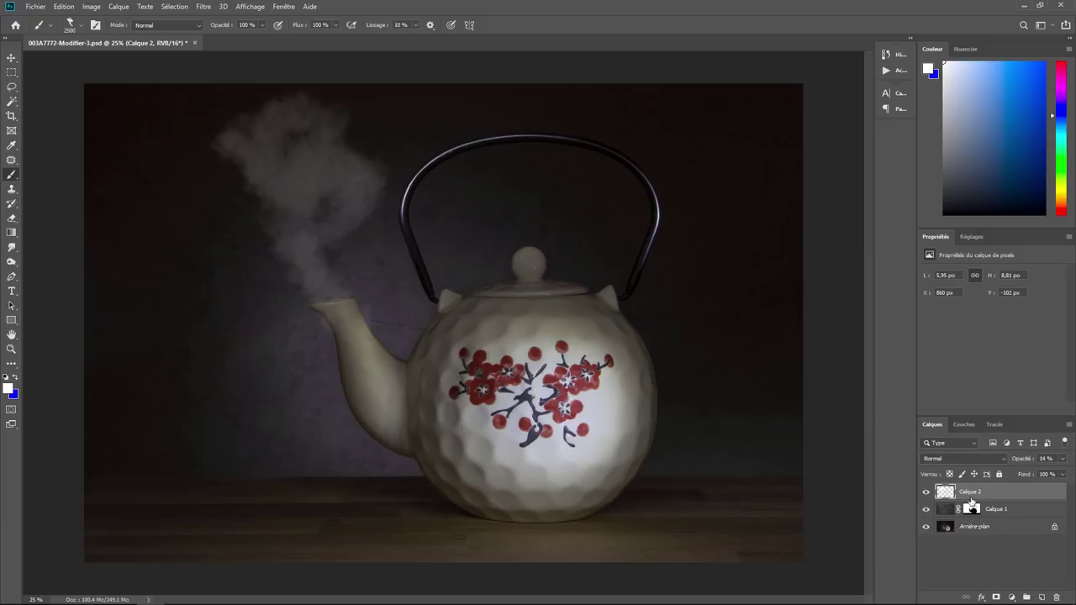
# Add a layer mask to Calque 2 and fade the steam's top with a gradient
pyautogui.click(995, 596)
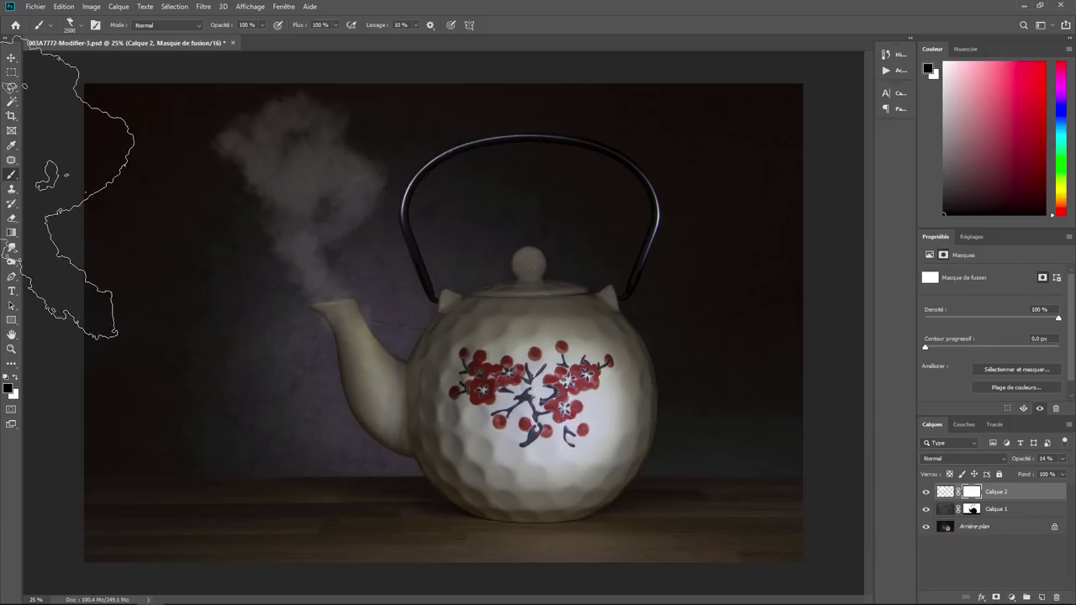
pyautogui.click(12, 232)
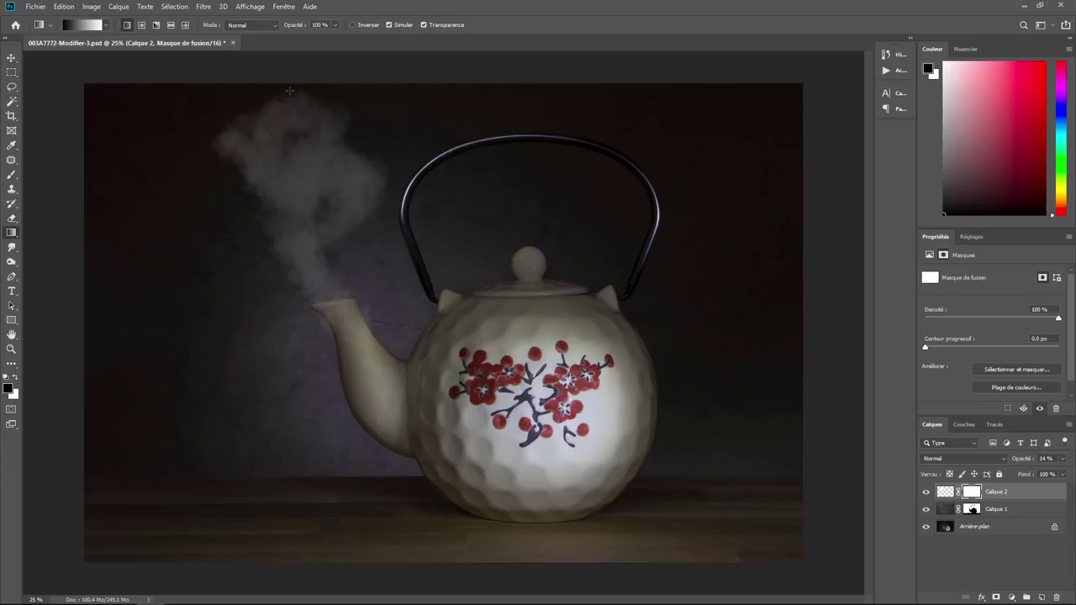
pyautogui.moveTo(289, 90); pyautogui.dragTo(303, 244)
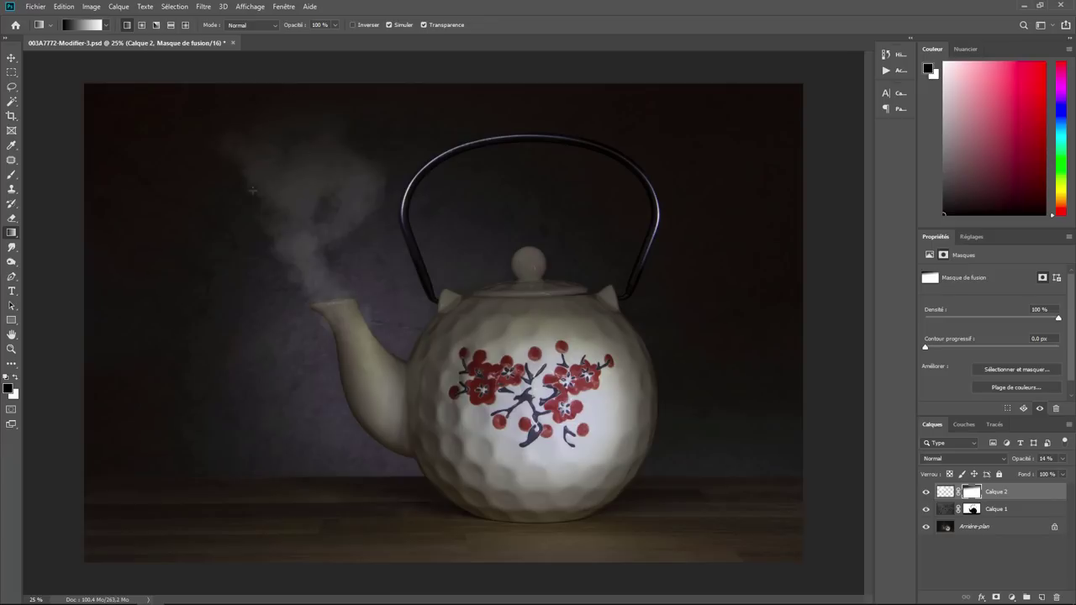
# Mask out the steam at the spout with a 200 px Arrondi flou brush
pyautogui.click(12, 174)
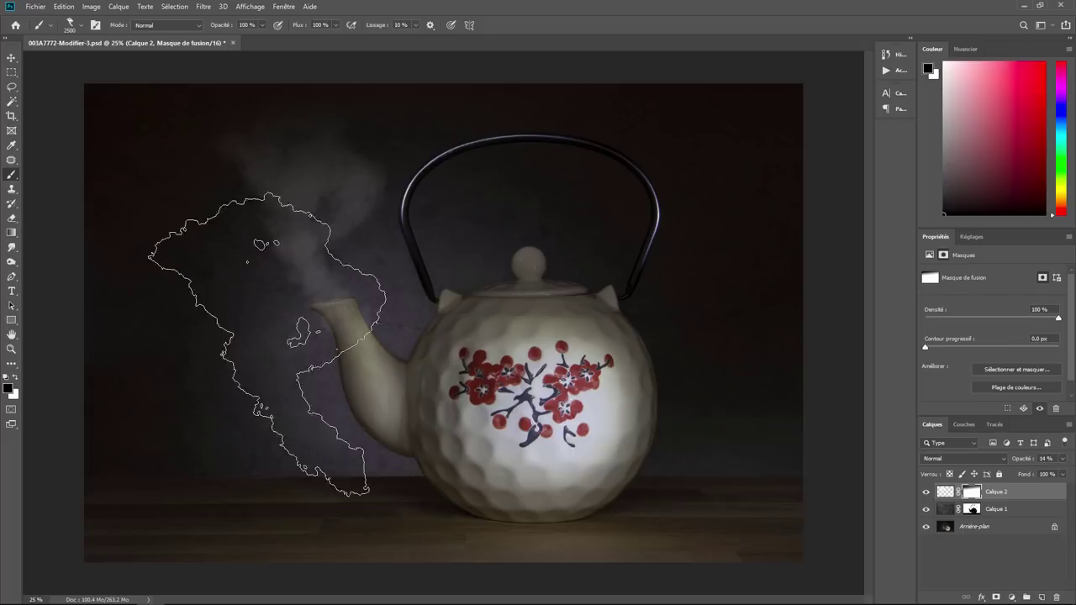
pyautogui.click(49, 27)
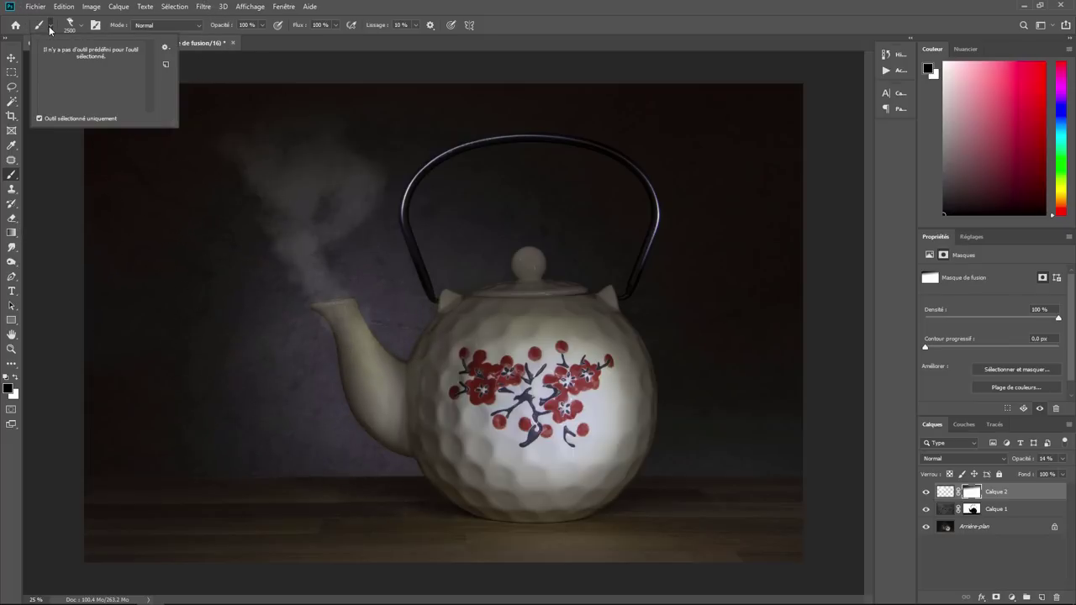
pyautogui.click(82, 26)
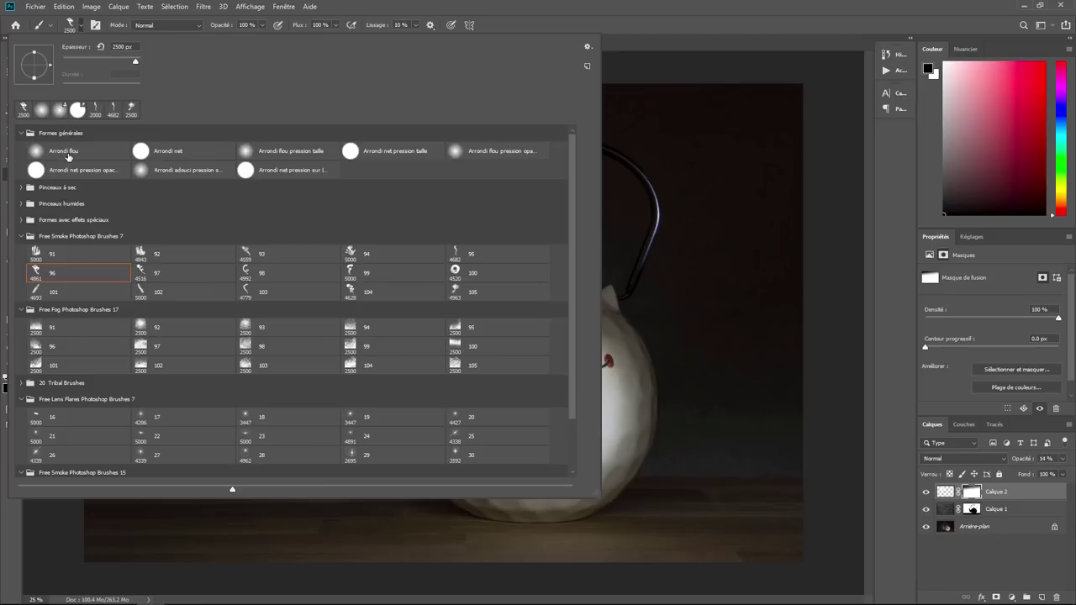
pyautogui.click(72, 154)
pyautogui.doubleClick(126, 47)
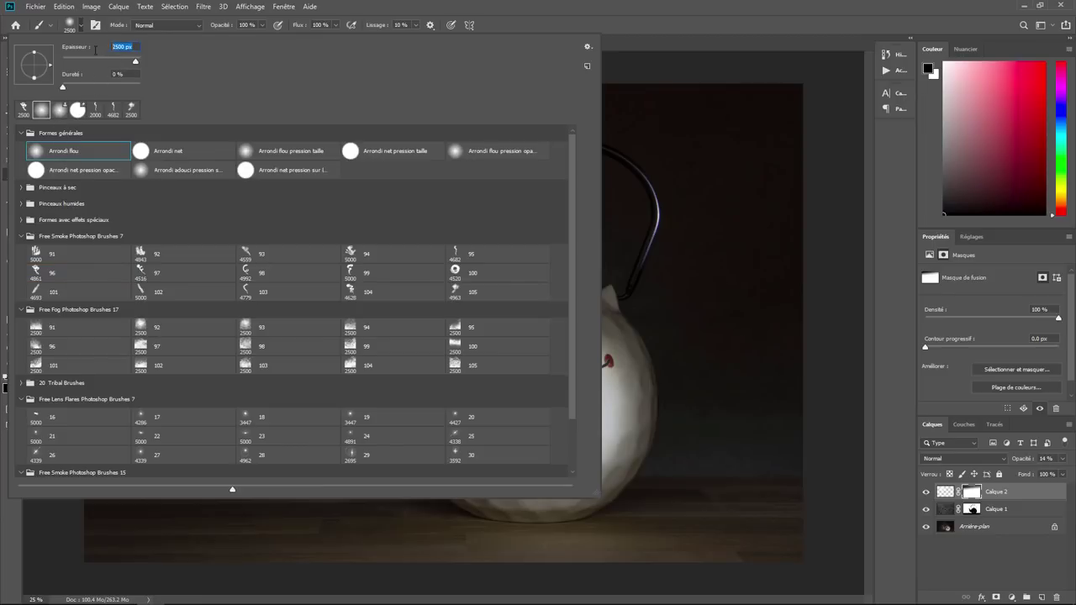
pyautogui.write('200')
pyautogui.press('Return')
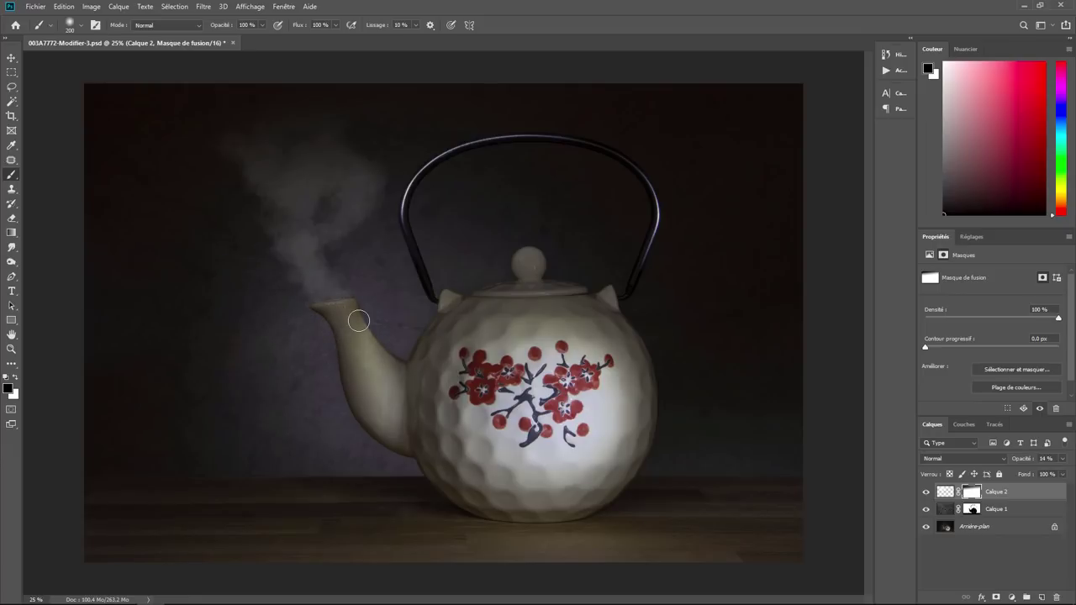
pyautogui.moveTo(355, 324); pyautogui.dragTo(348, 315)
# Add a new empty layer and choose smoke brush 95, entering a new brush size
pyautogui.click(1042, 596)
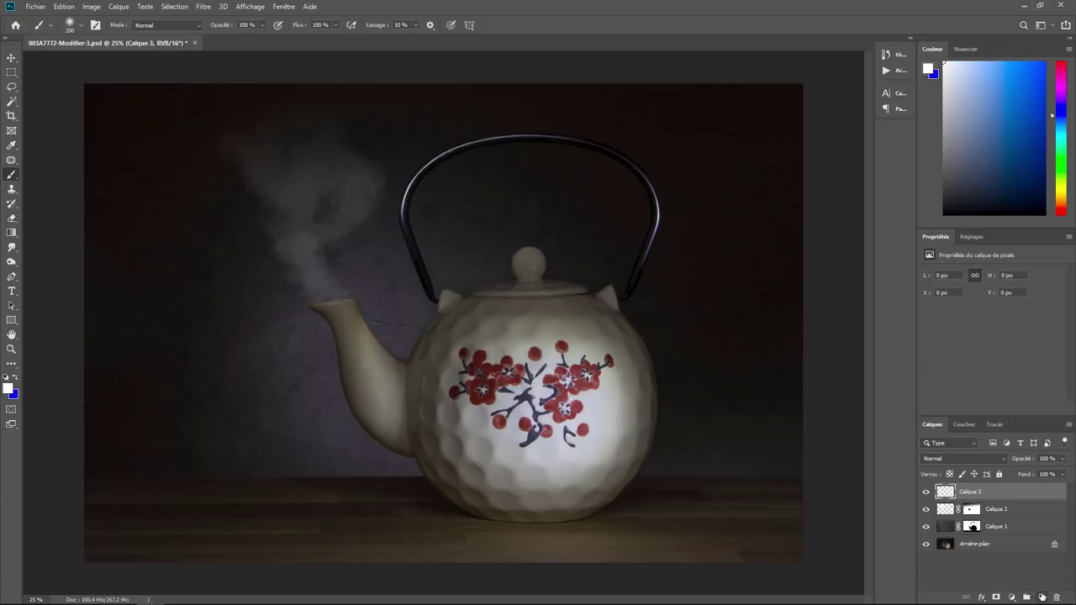
pyautogui.click(81, 26)
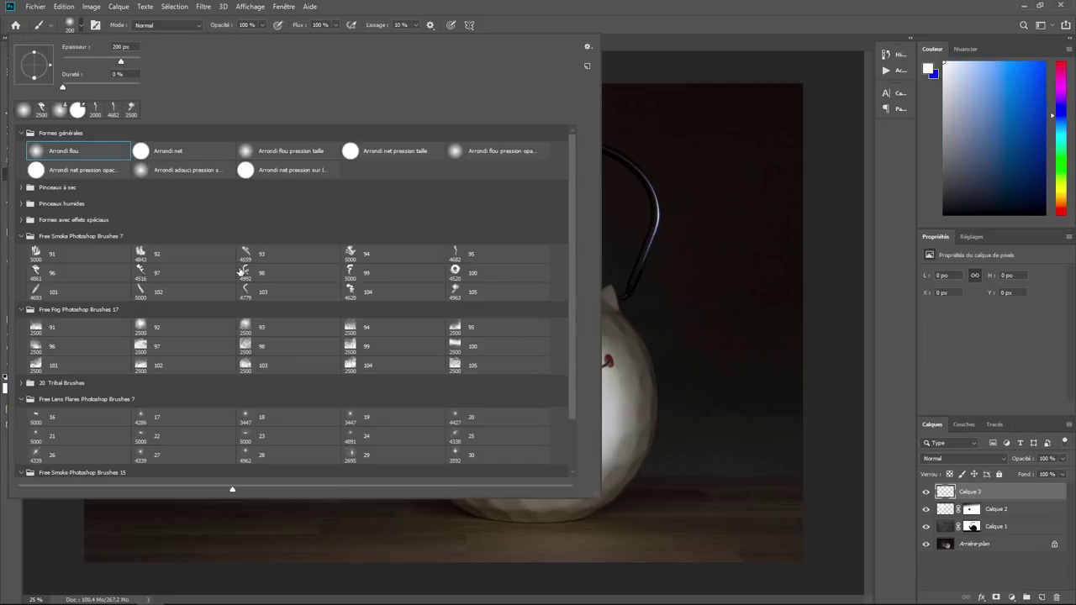
pyautogui.click(460, 255)
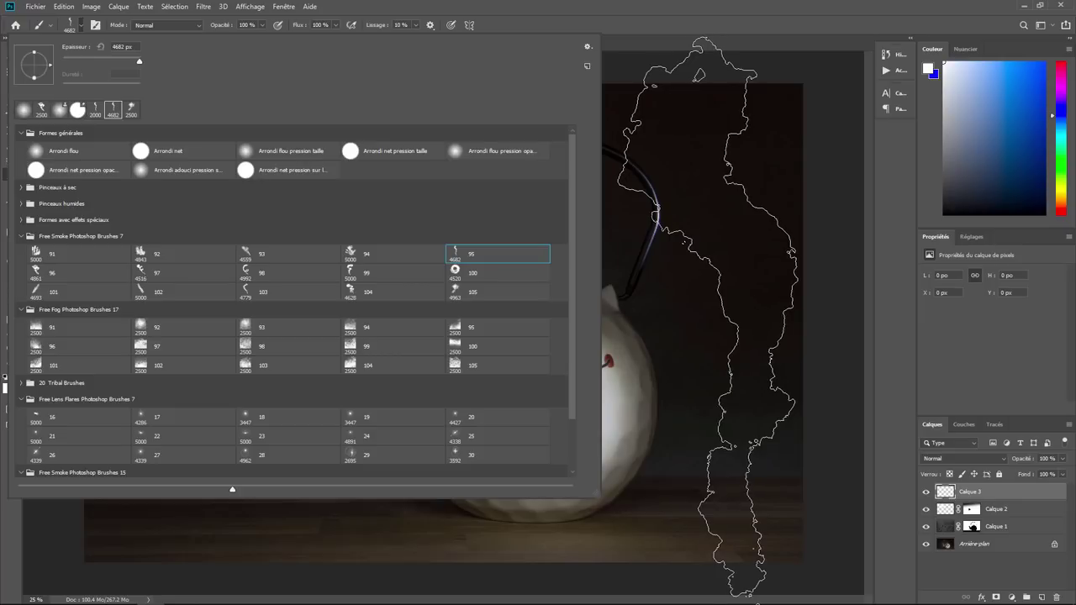
pyautogui.click(133, 46)
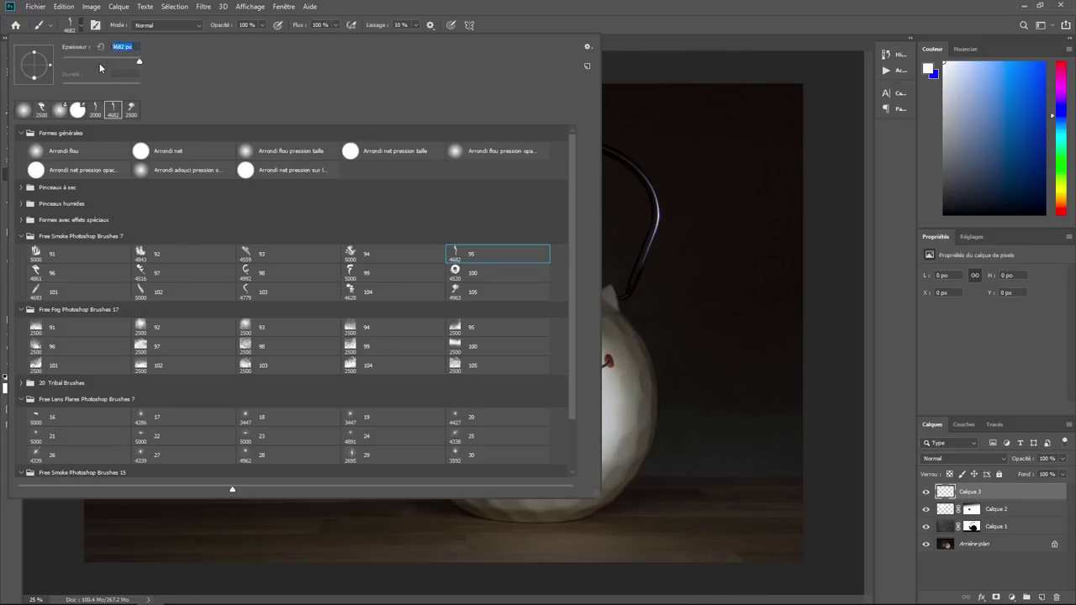
pyautogui.write('2000')
# Stamp a white smoke plume above the spout, undoing a stray stamp by the handle
pyautogui.click(679, 312)
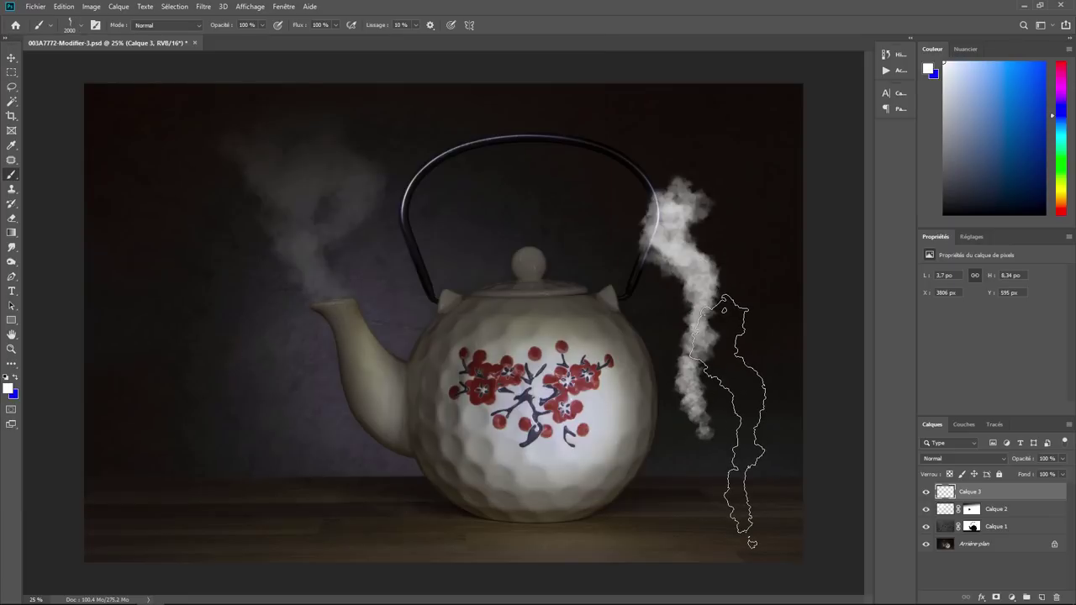
pyautogui.hotkey('ctrl', 'z')
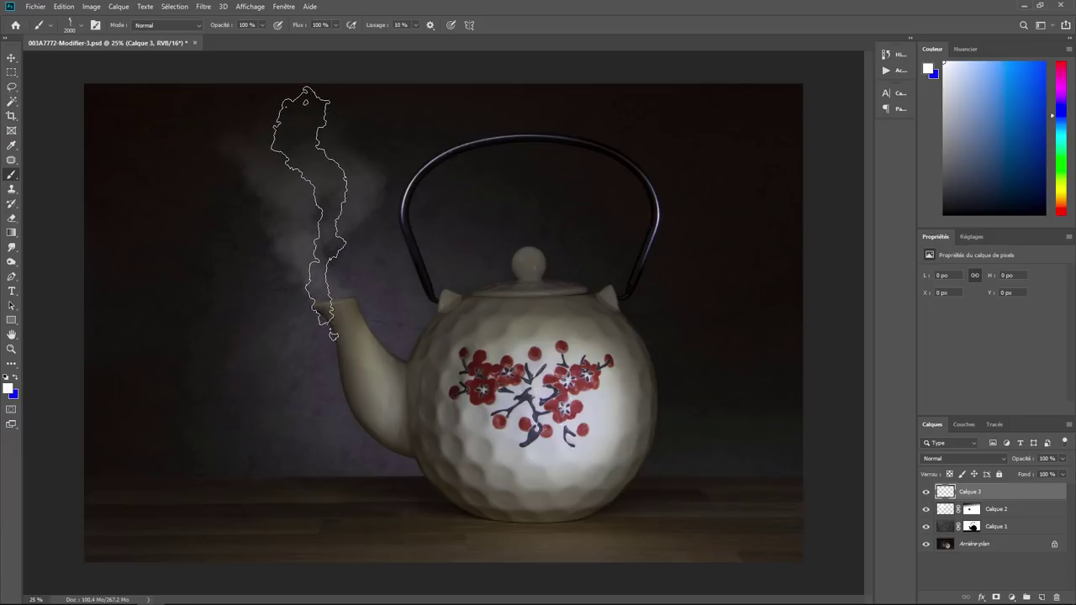
pyautogui.click(309, 214)
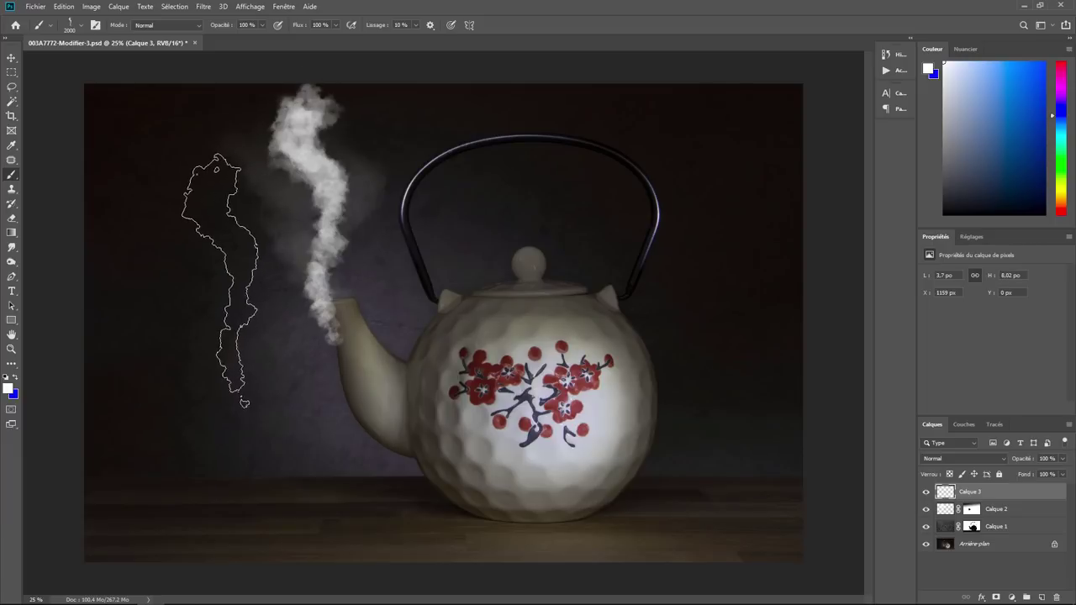
# Rotate the smoke plume about -10.8° and nudge it left over the spout
pyautogui.click(62, 10)
pyautogui.moveTo(84, 263)
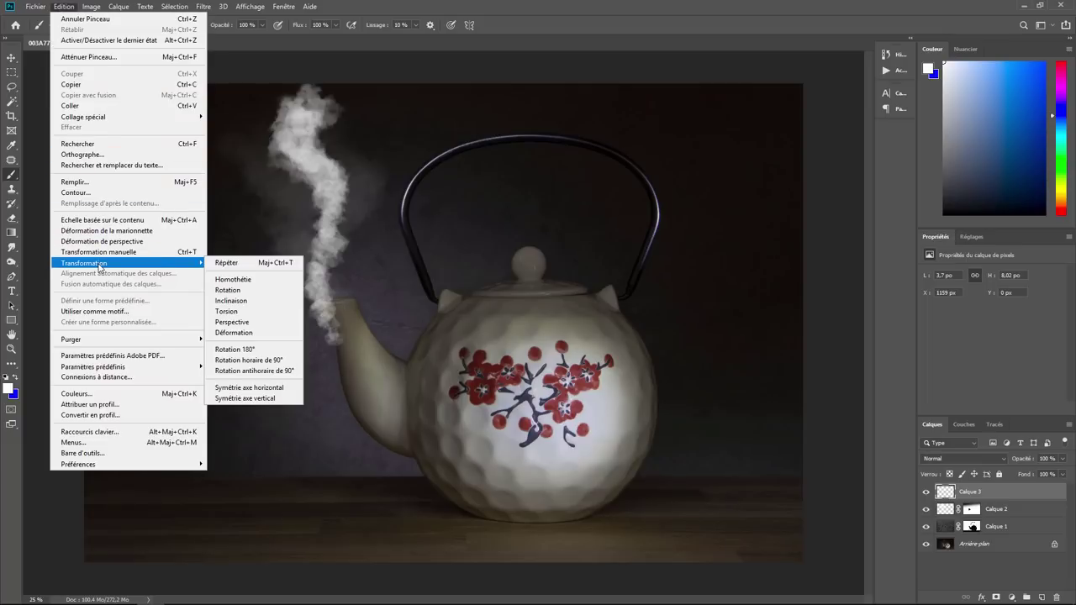
pyautogui.click(261, 279)
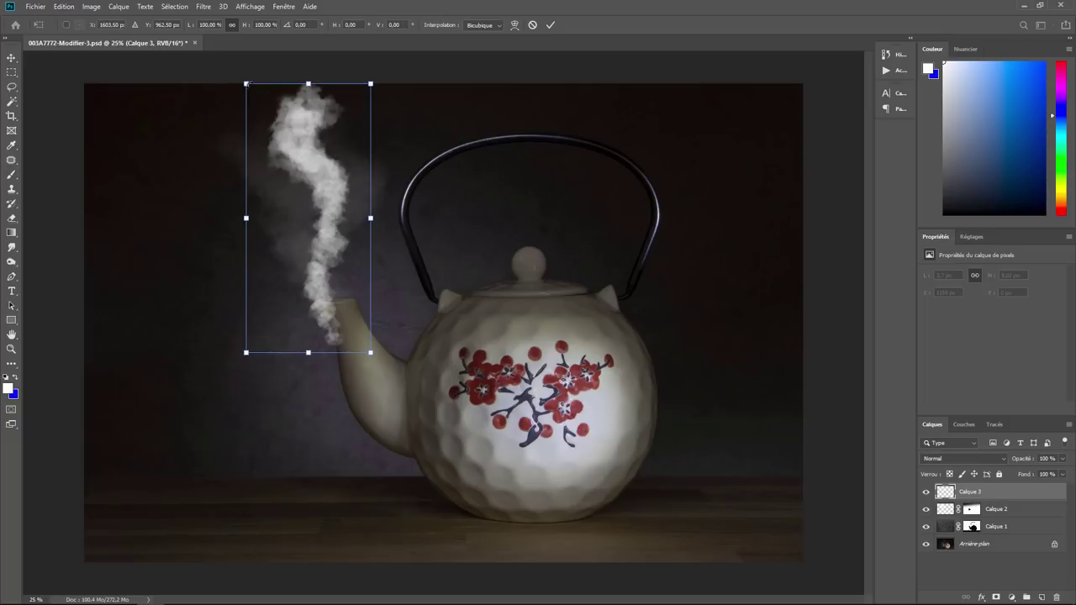
pyautogui.moveTo(246, 83); pyautogui.dragTo(222, 96)
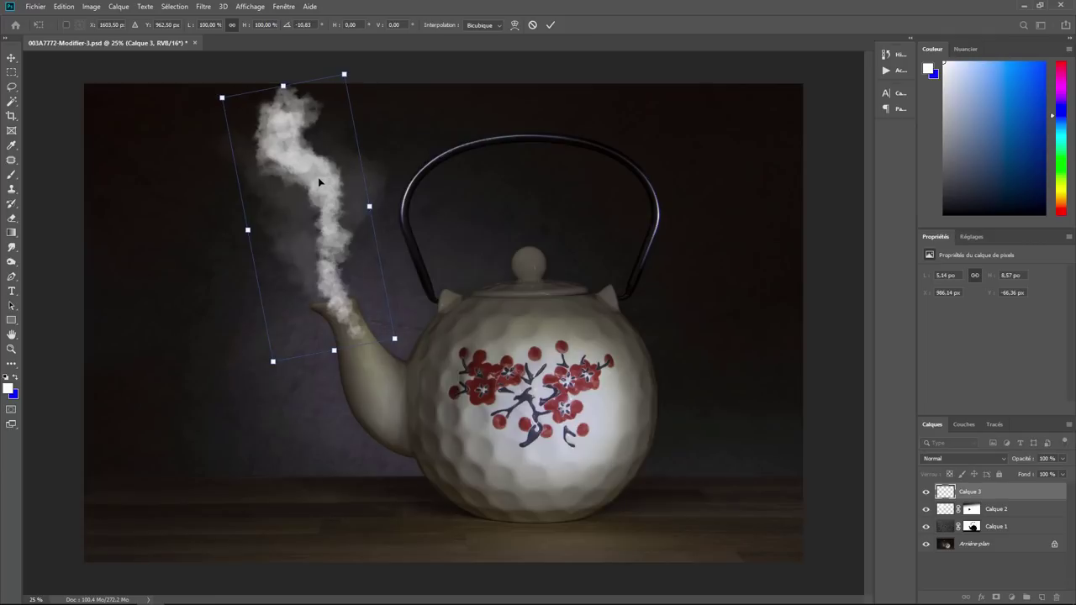
pyautogui.moveTo(319, 182); pyautogui.dragTo(312, 180)
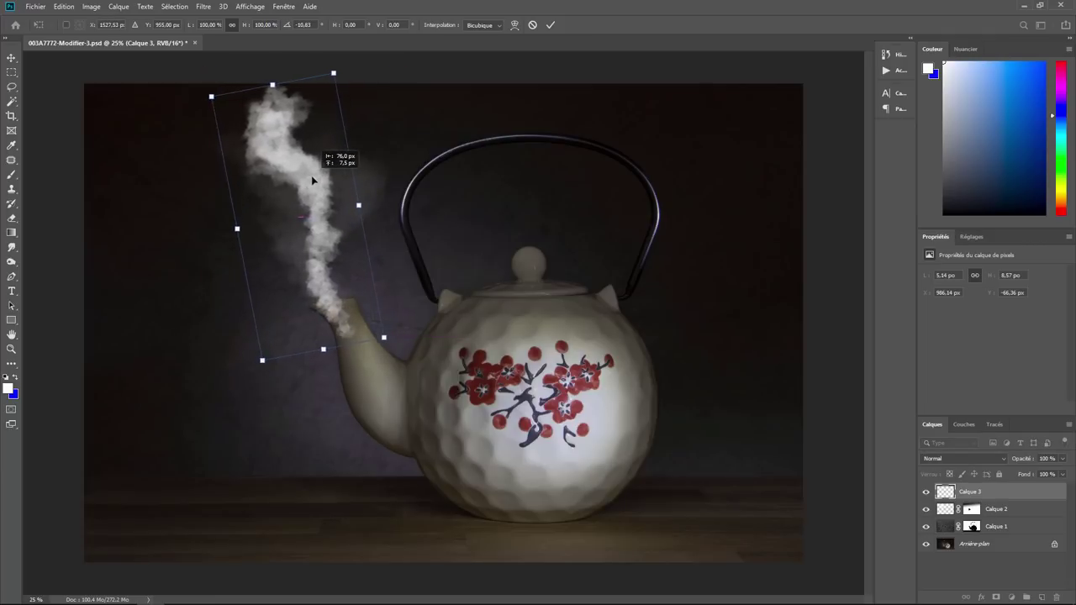
pyautogui.press('Return')
# Lower Calque 3's opacity to 13% to fade the smoke
pyautogui.press('b')
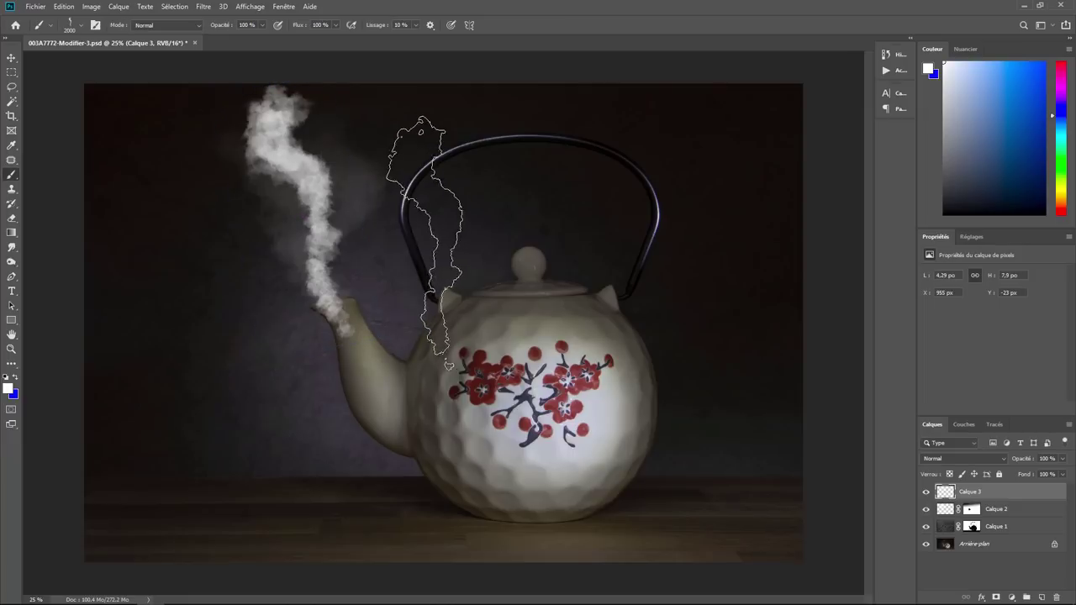
pyautogui.click(1062, 459)
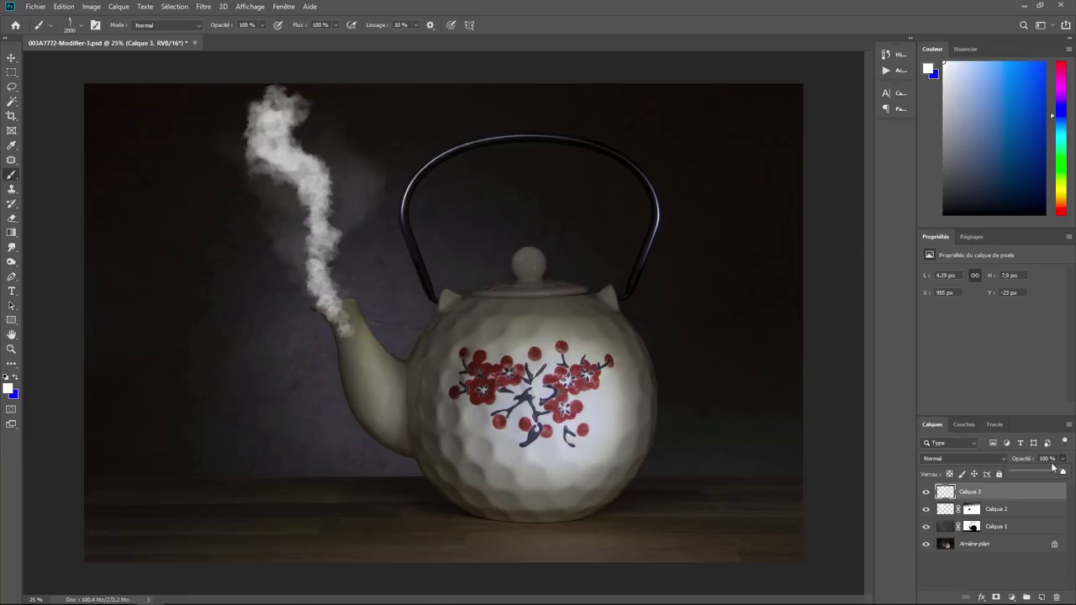
pyautogui.moveTo(1062, 471)
pyautogui.mouseDown()
pyautogui.moveTo(1011, 472)
pyautogui.moveTo(1020, 476)
pyautogui.mouseUp()
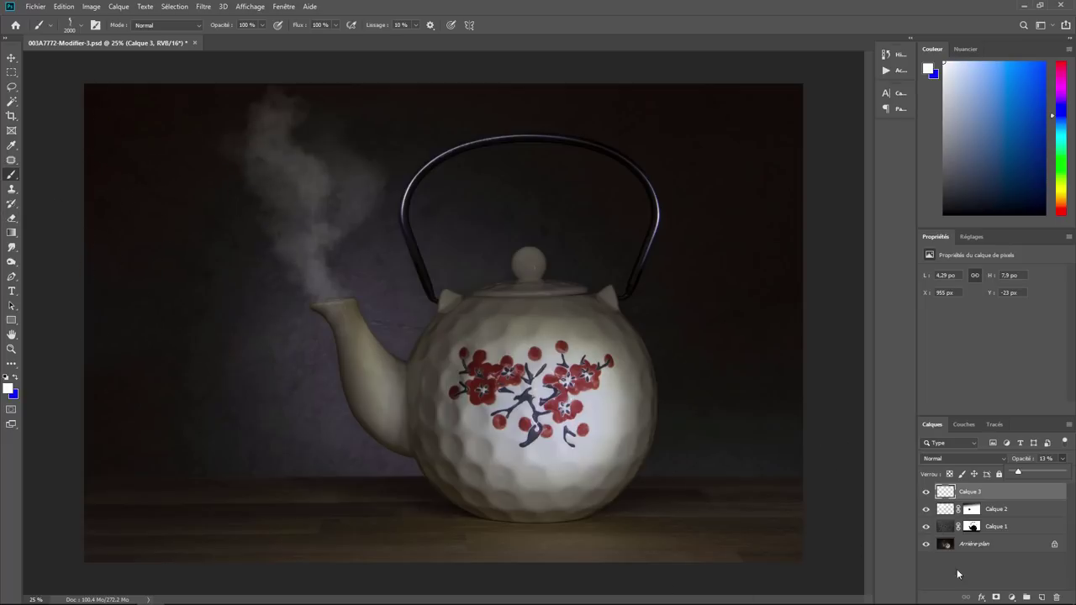
# Add a layer mask to Calque 3 and fade the plume's top with a black-to-white gradient
pyautogui.click(995, 597)
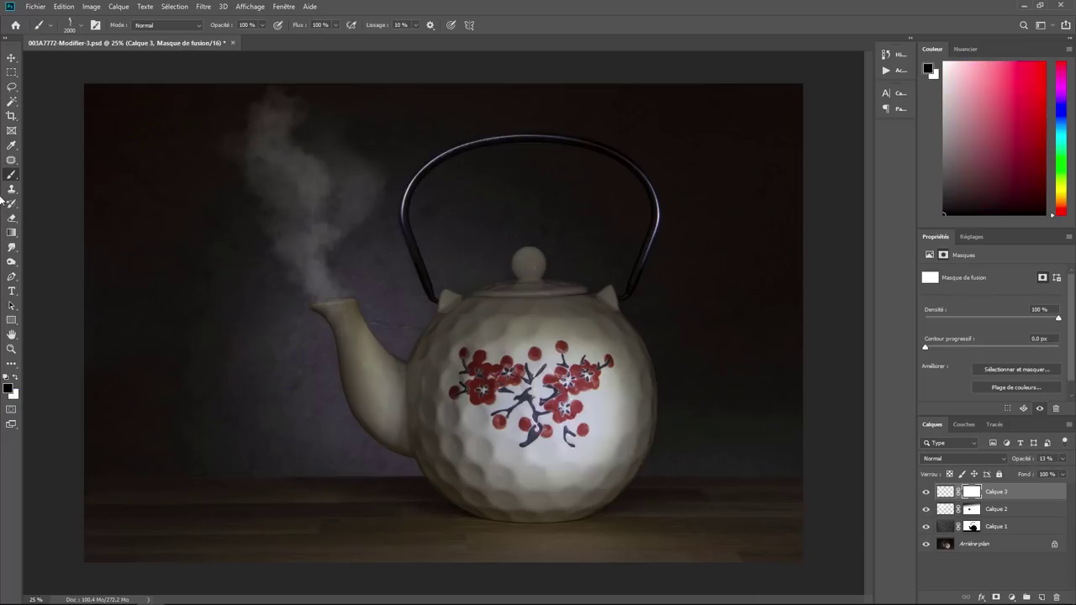
pyautogui.click(13, 233)
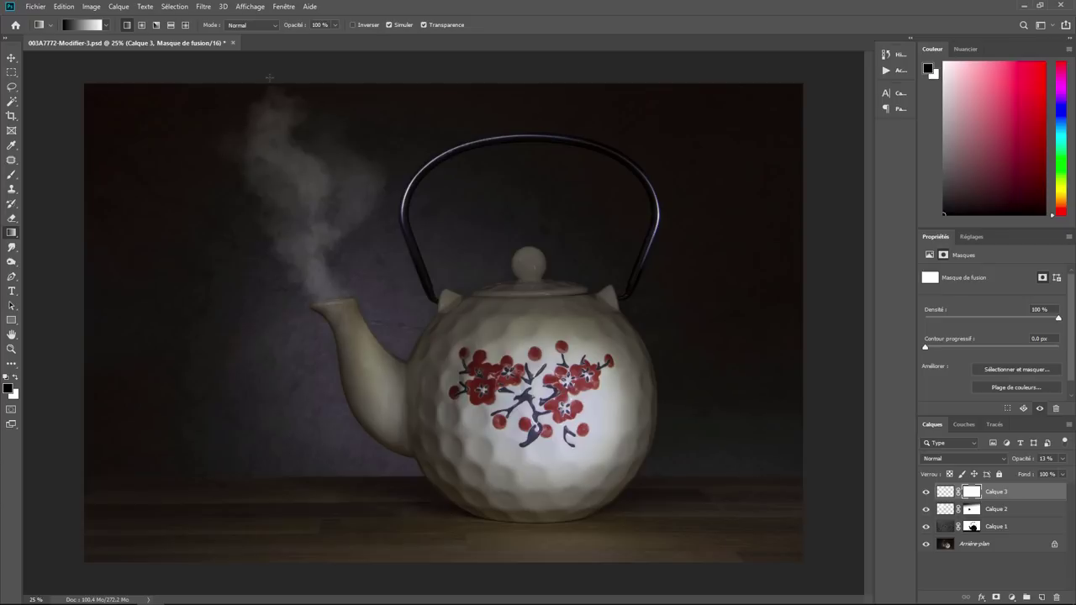
pyautogui.moveTo(269, 69); pyautogui.dragTo(289, 207)
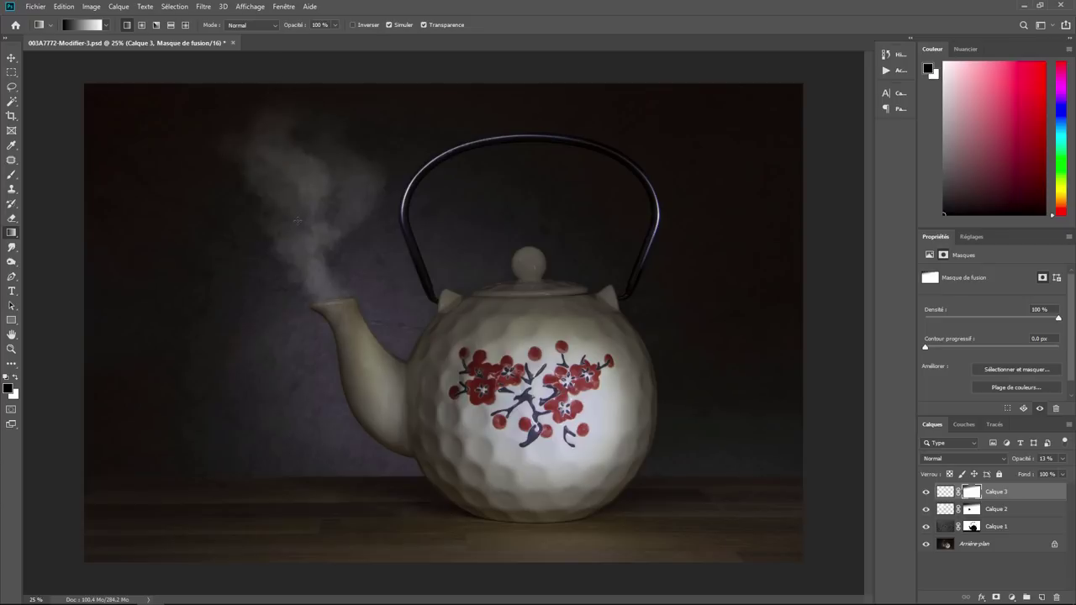
# Blend the smoke base into the spout using a 200 px Arrondi flou brush
pyautogui.click(12, 175)
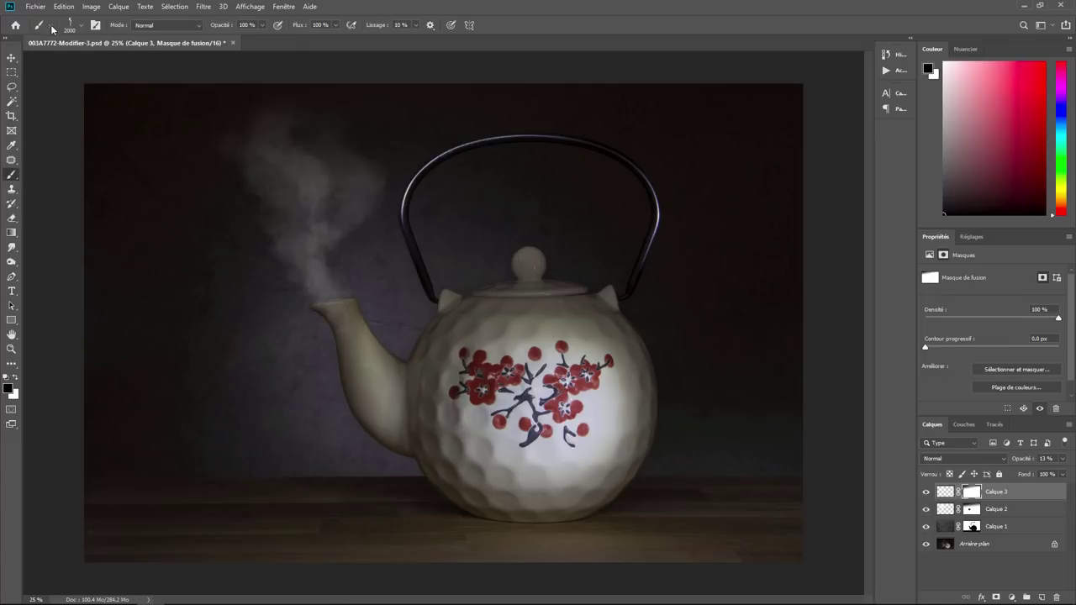
pyautogui.click(82, 32)
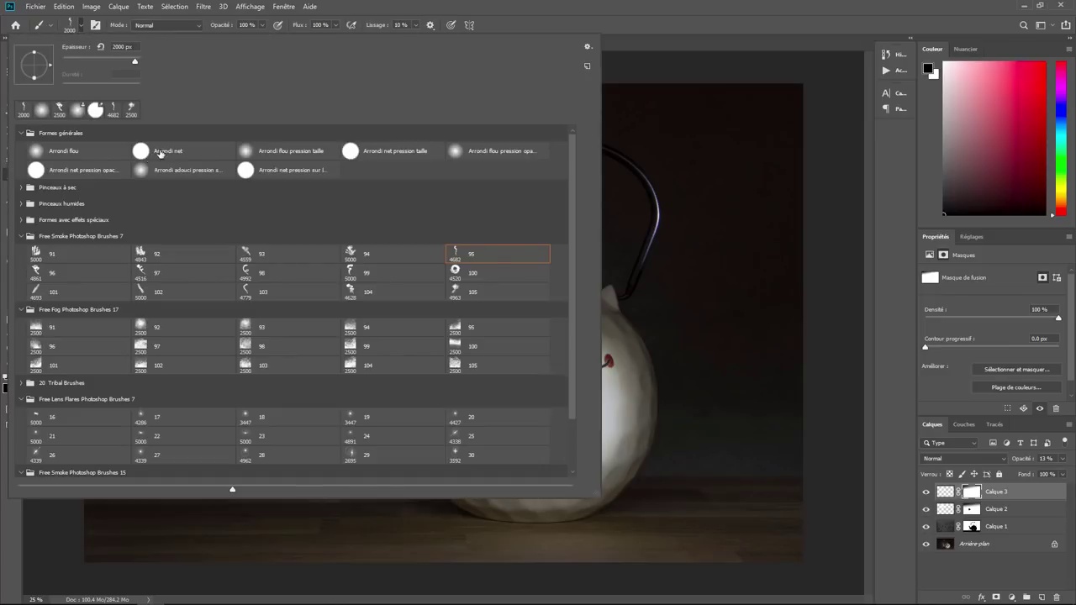
pyautogui.click(74, 153)
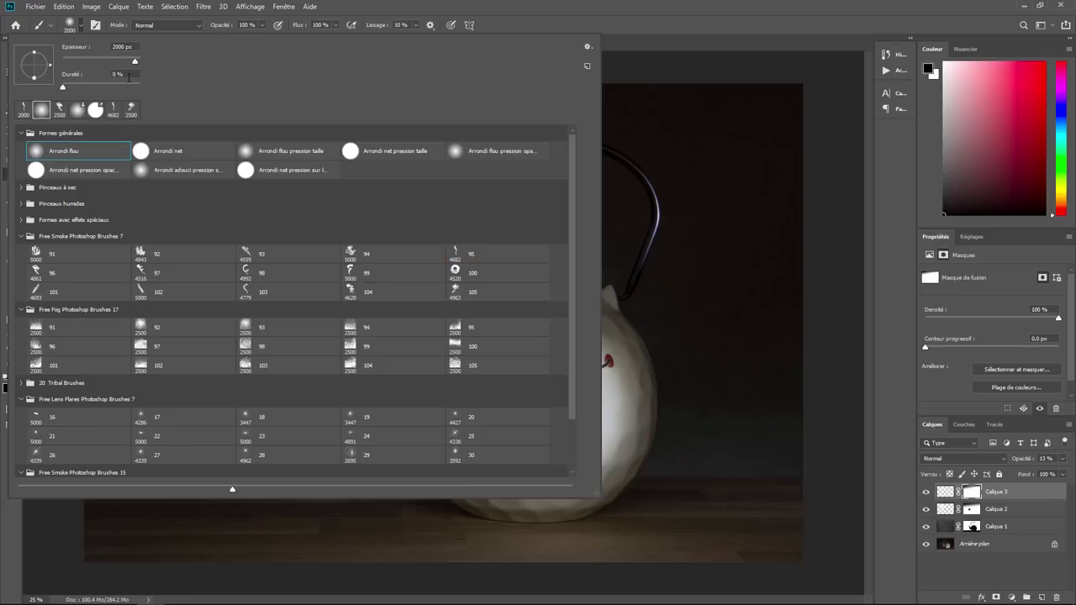
pyautogui.click(133, 47)
pyautogui.write('200')
pyautogui.press('Return')
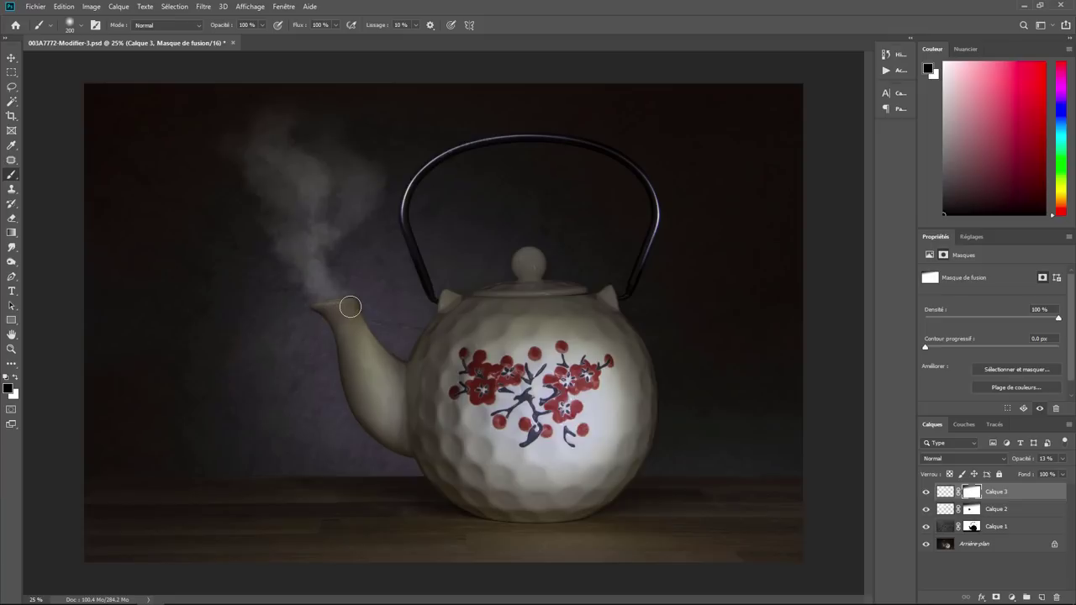
pyautogui.moveTo(351, 307); pyautogui.dragTo(327, 351)
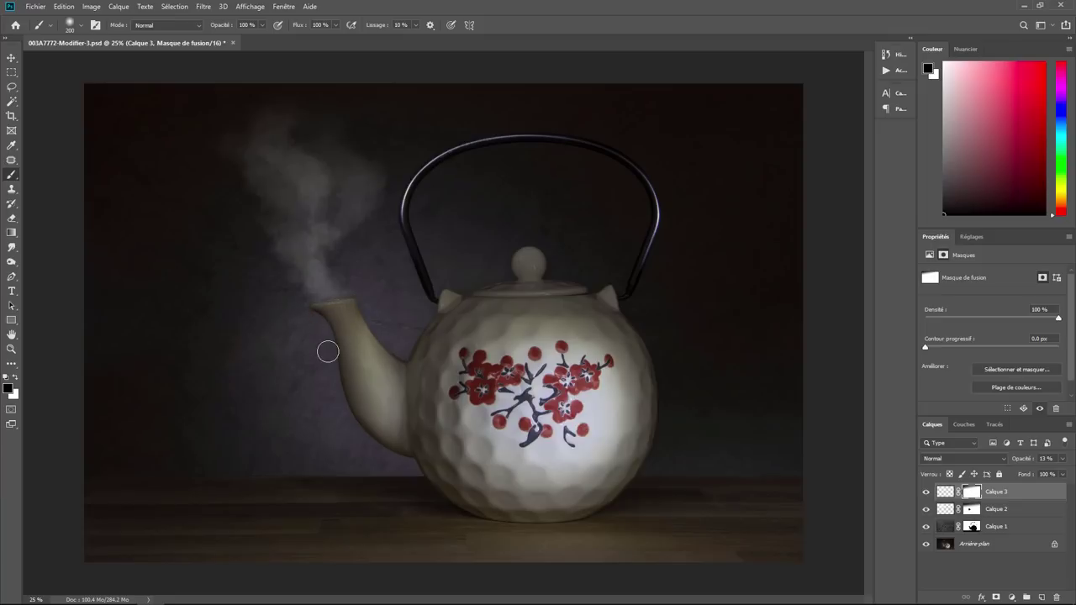